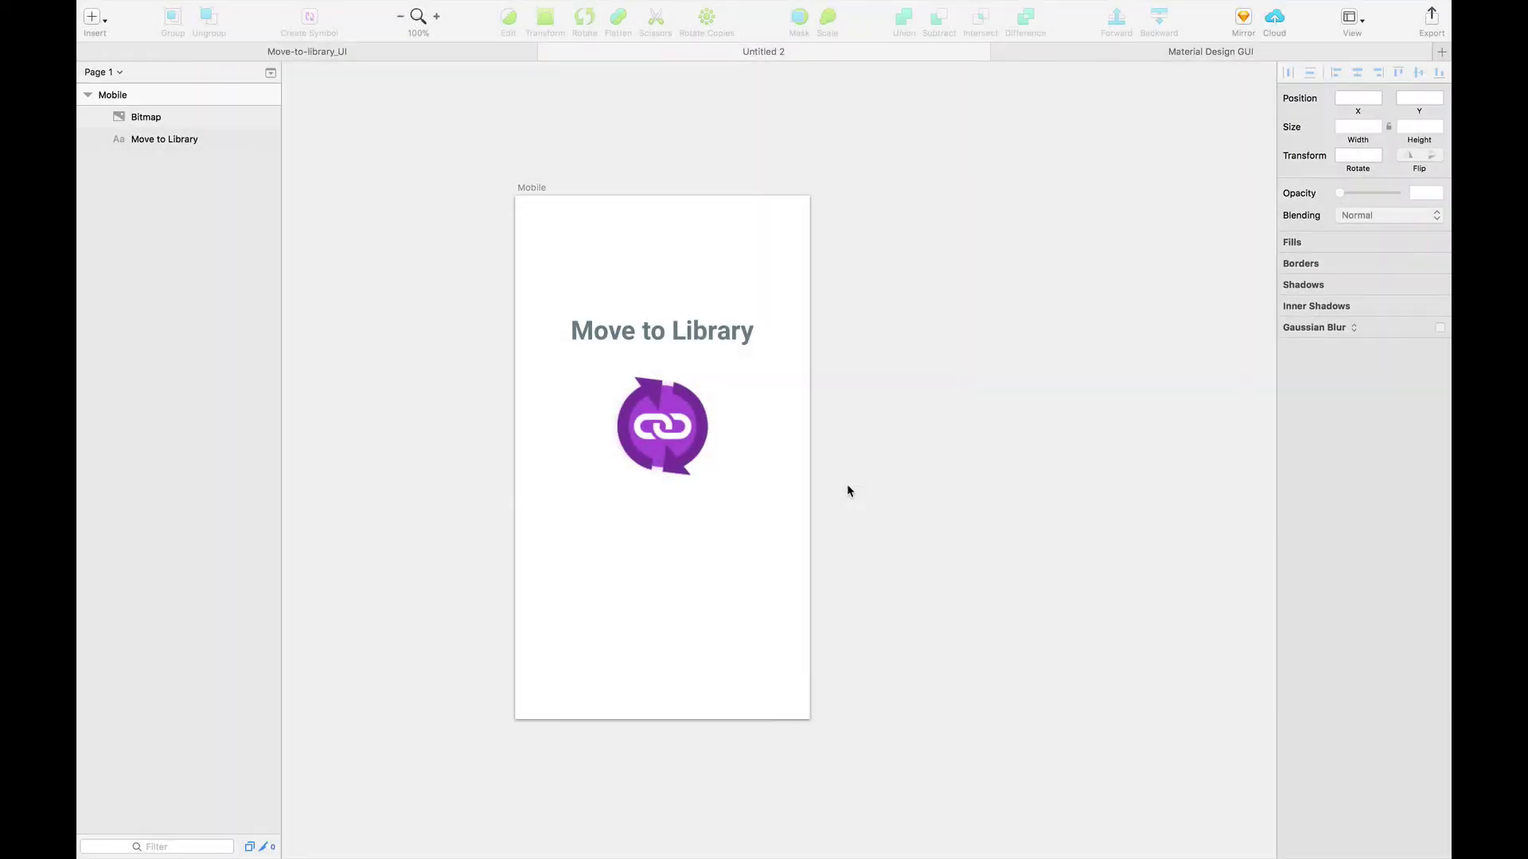
Step: Browse the Insert menu's iOS UI Design library down to the Navigation bar symbols
click(848, 491)
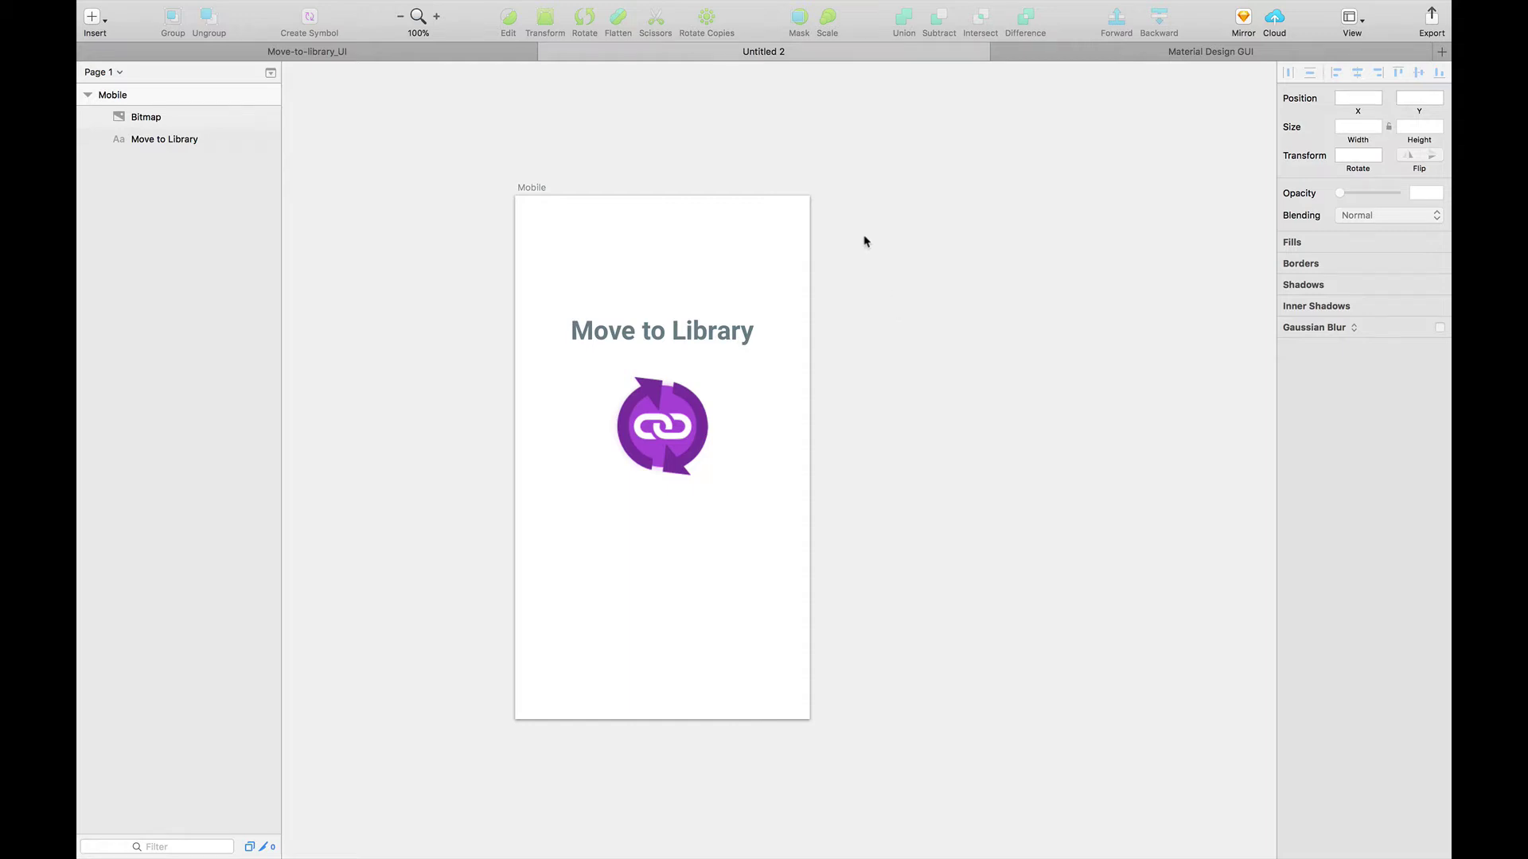
click(86, 16)
mouse_move(138, 253)
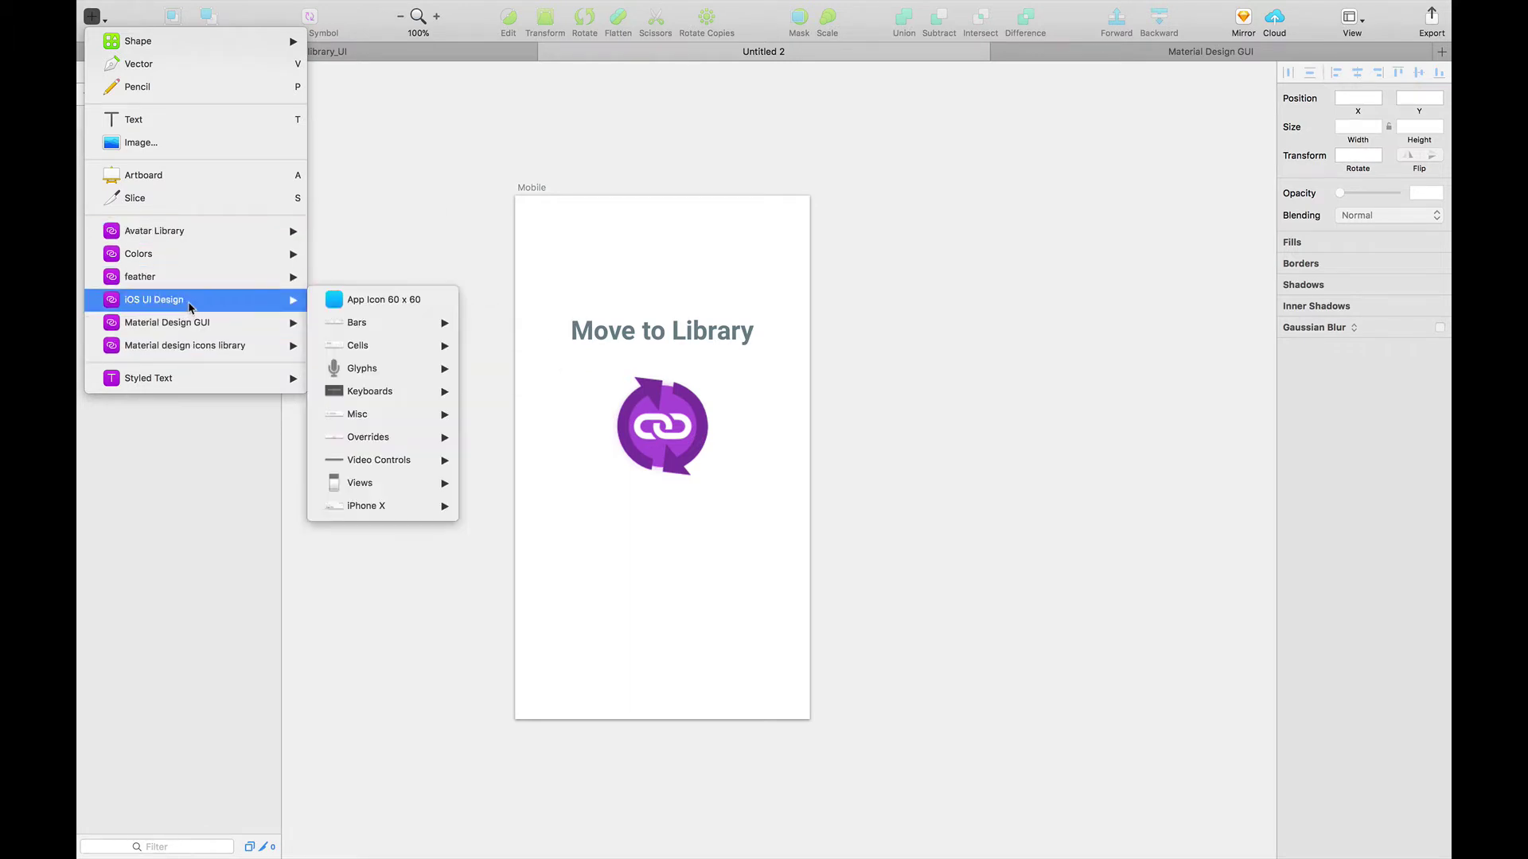
mouse_move(191, 300)
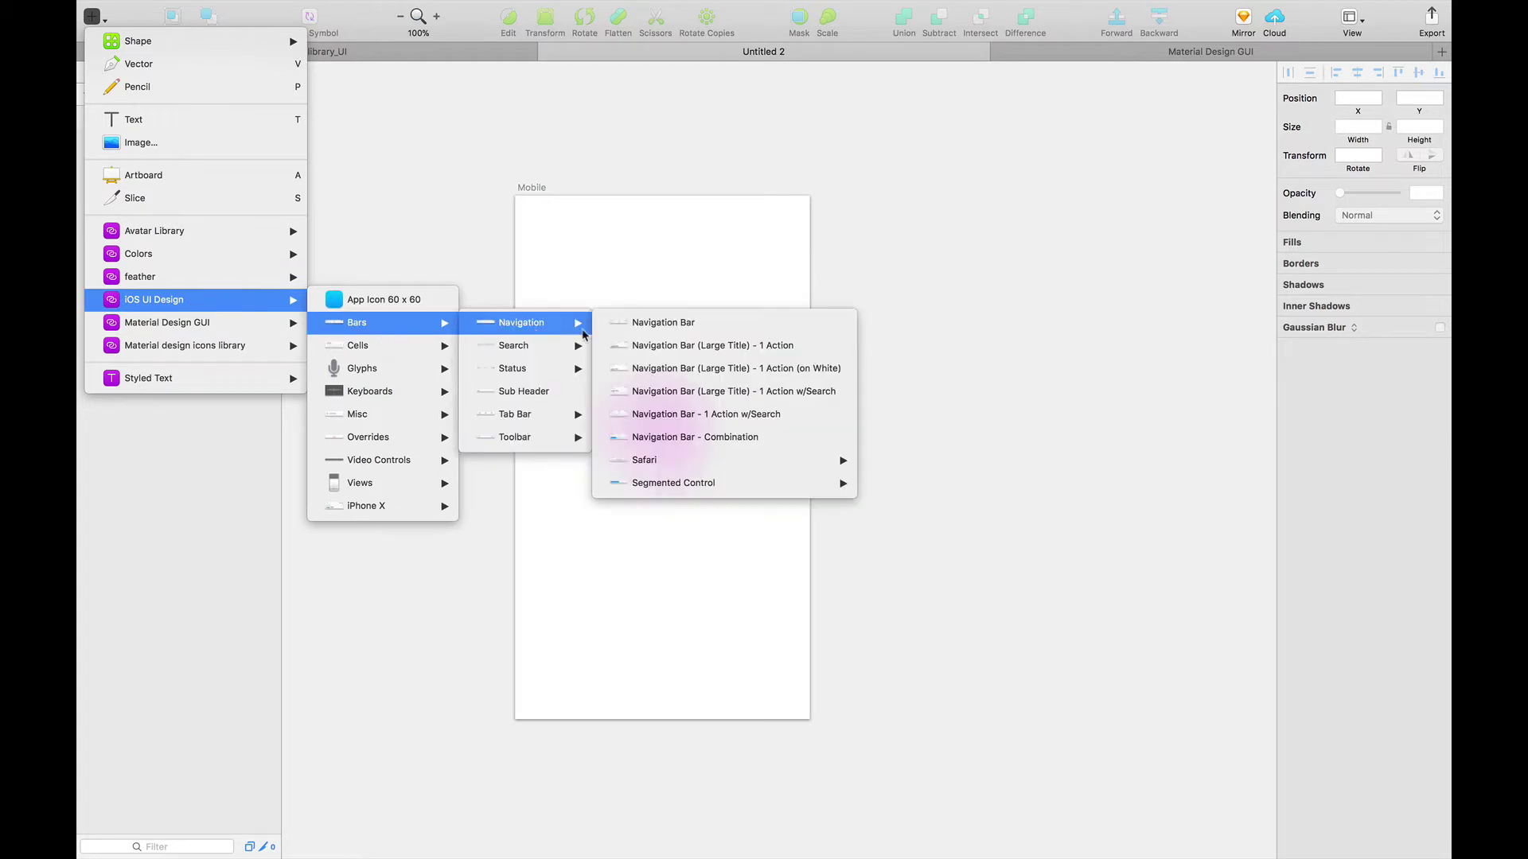
mouse_move(522, 323)
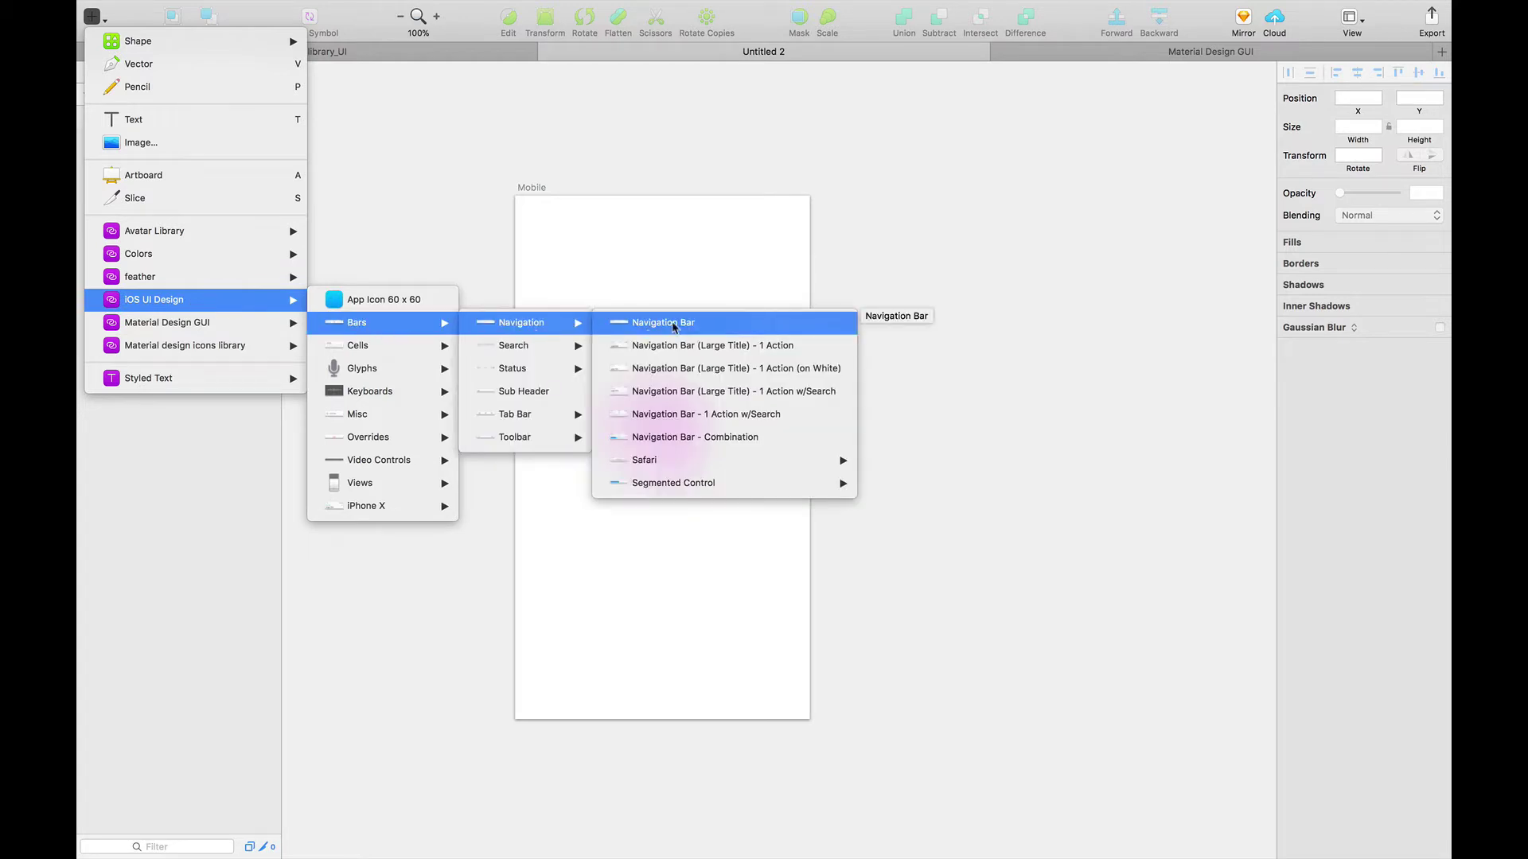
Step: Drop a plain Navigation Bar symbol onto the Mobile artboard, then delete it again
click(684, 322)
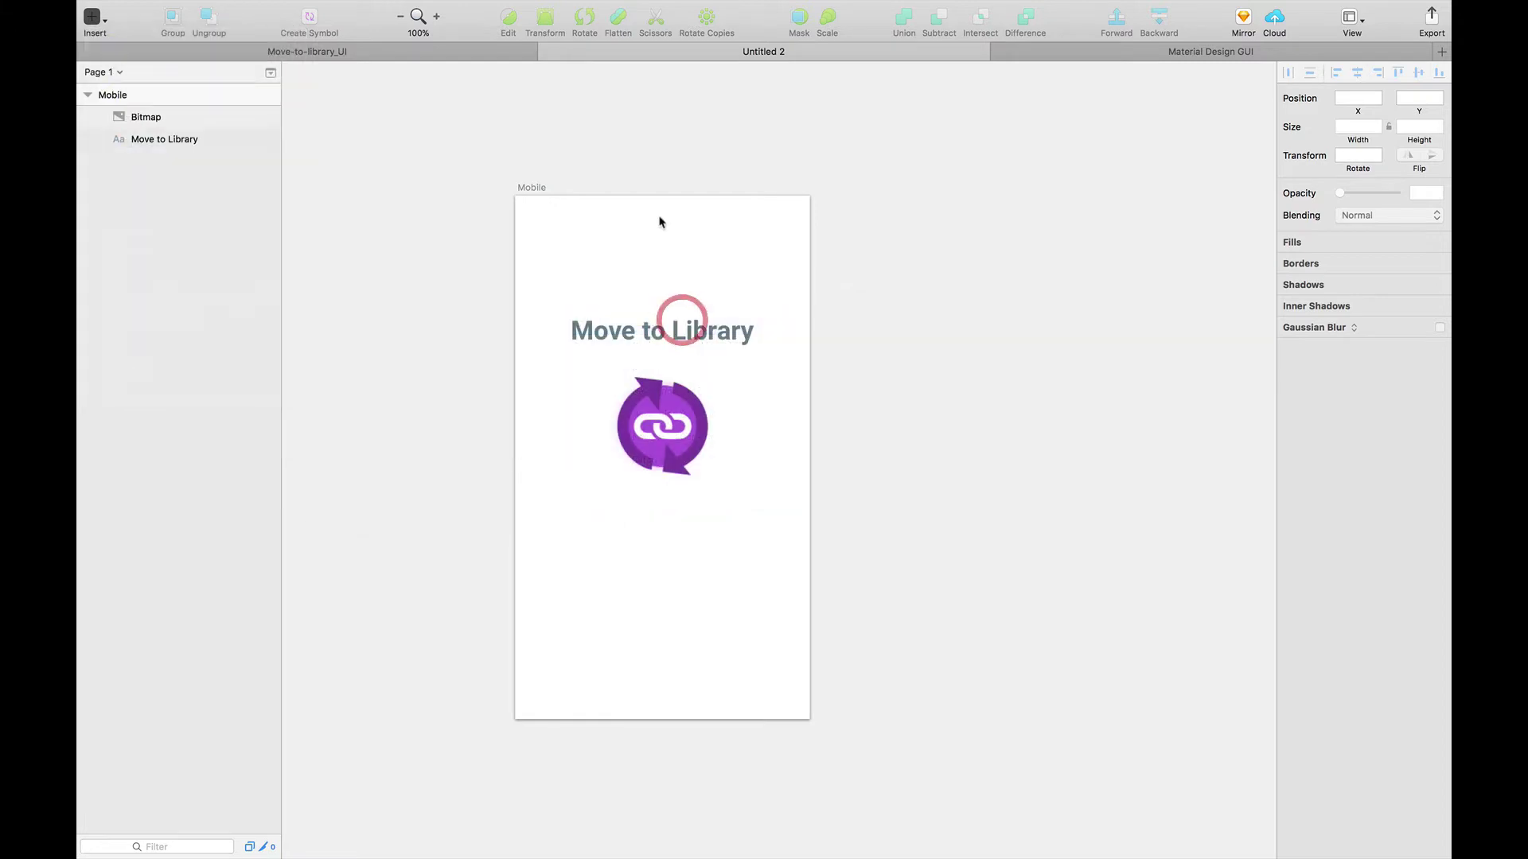
click(661, 235)
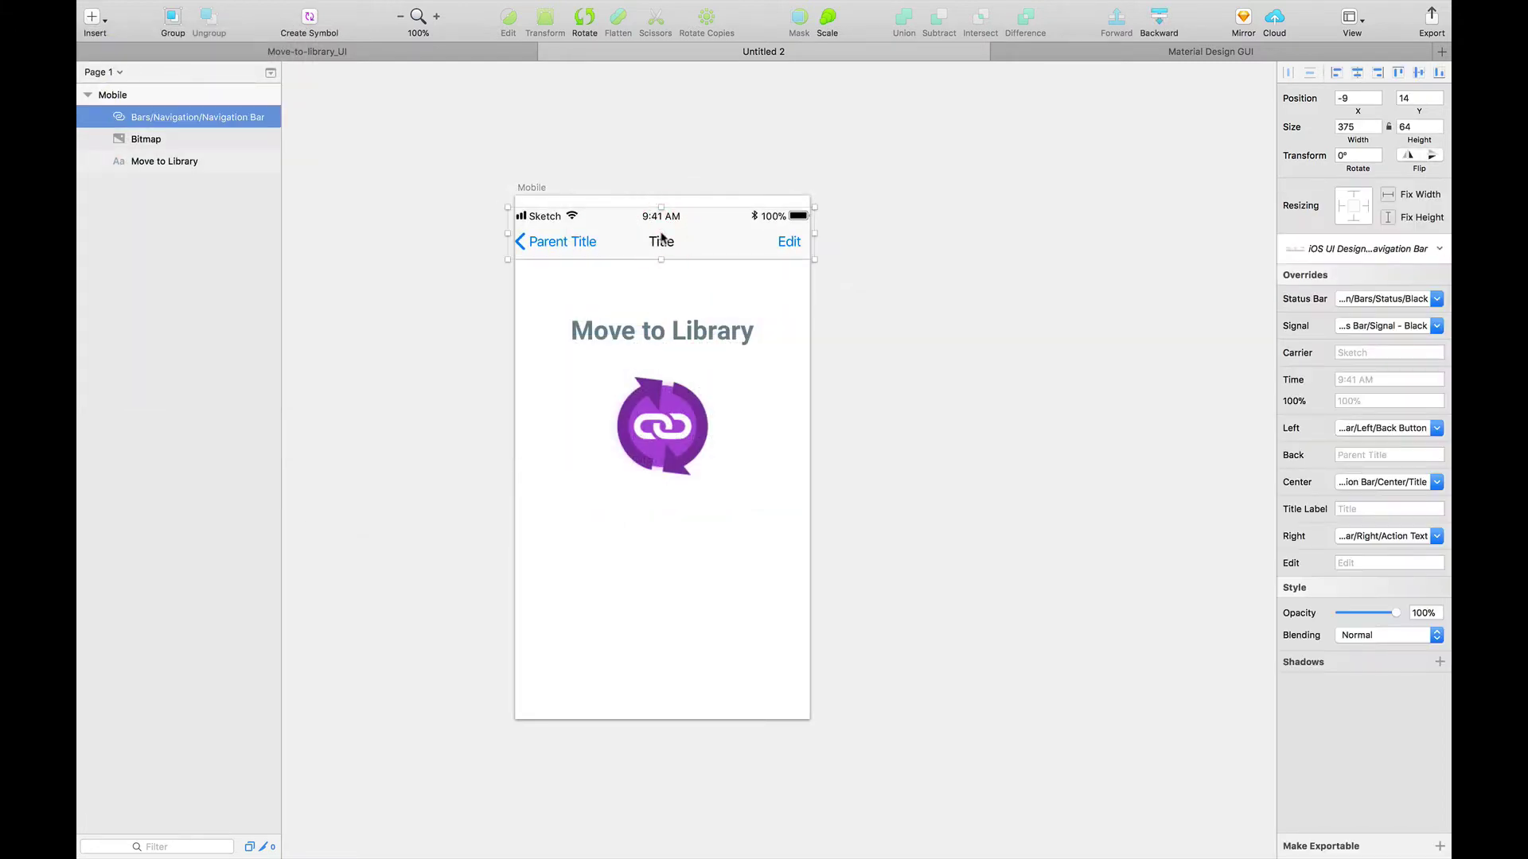
key(Delete)
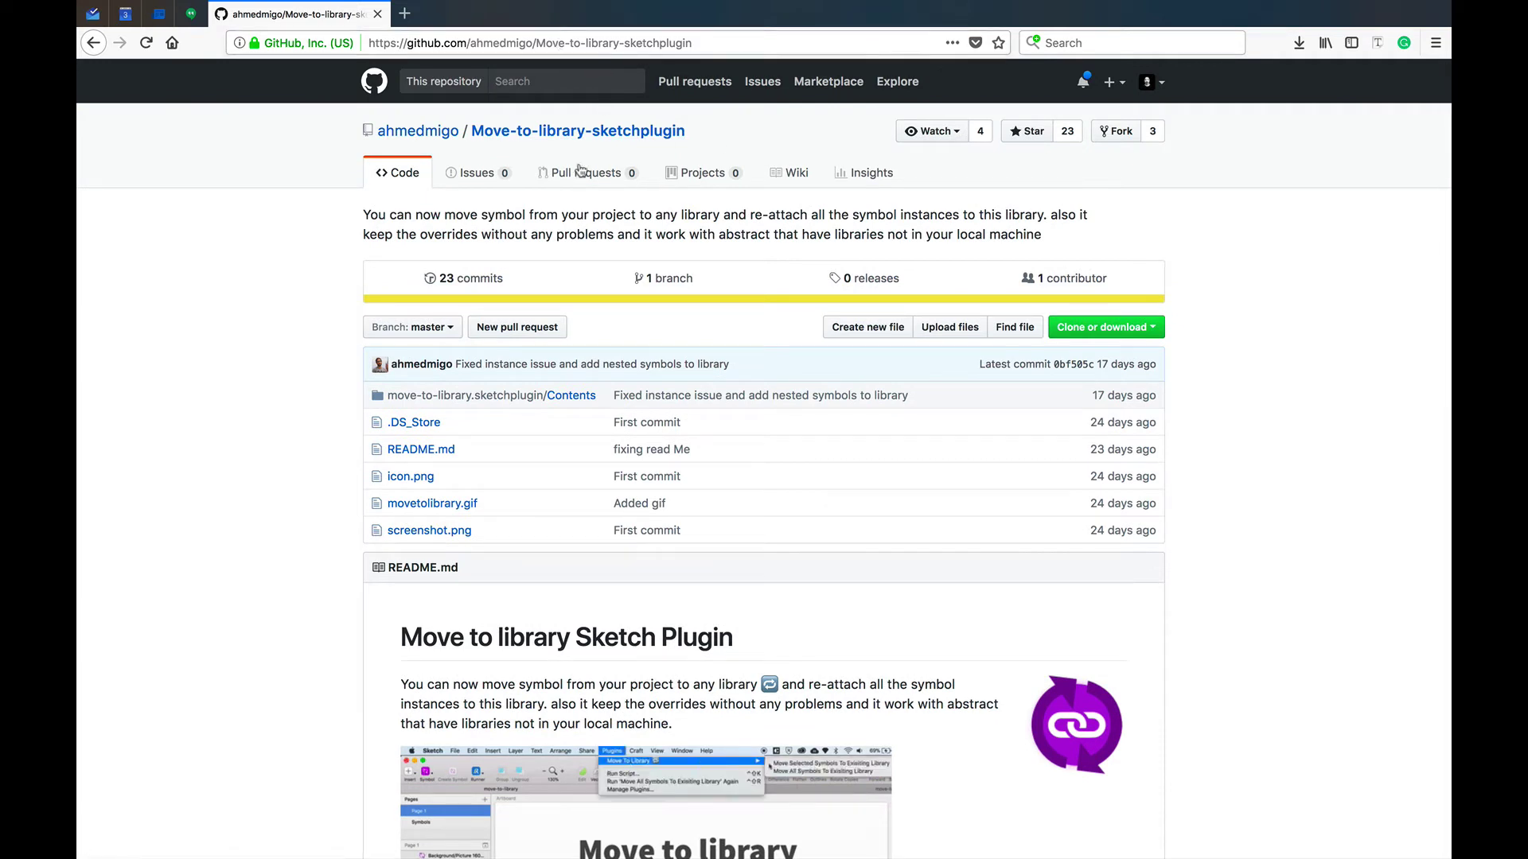
Step: Read through the Move-to-library plugin README and reveal its Clone or download options
click(626, 42)
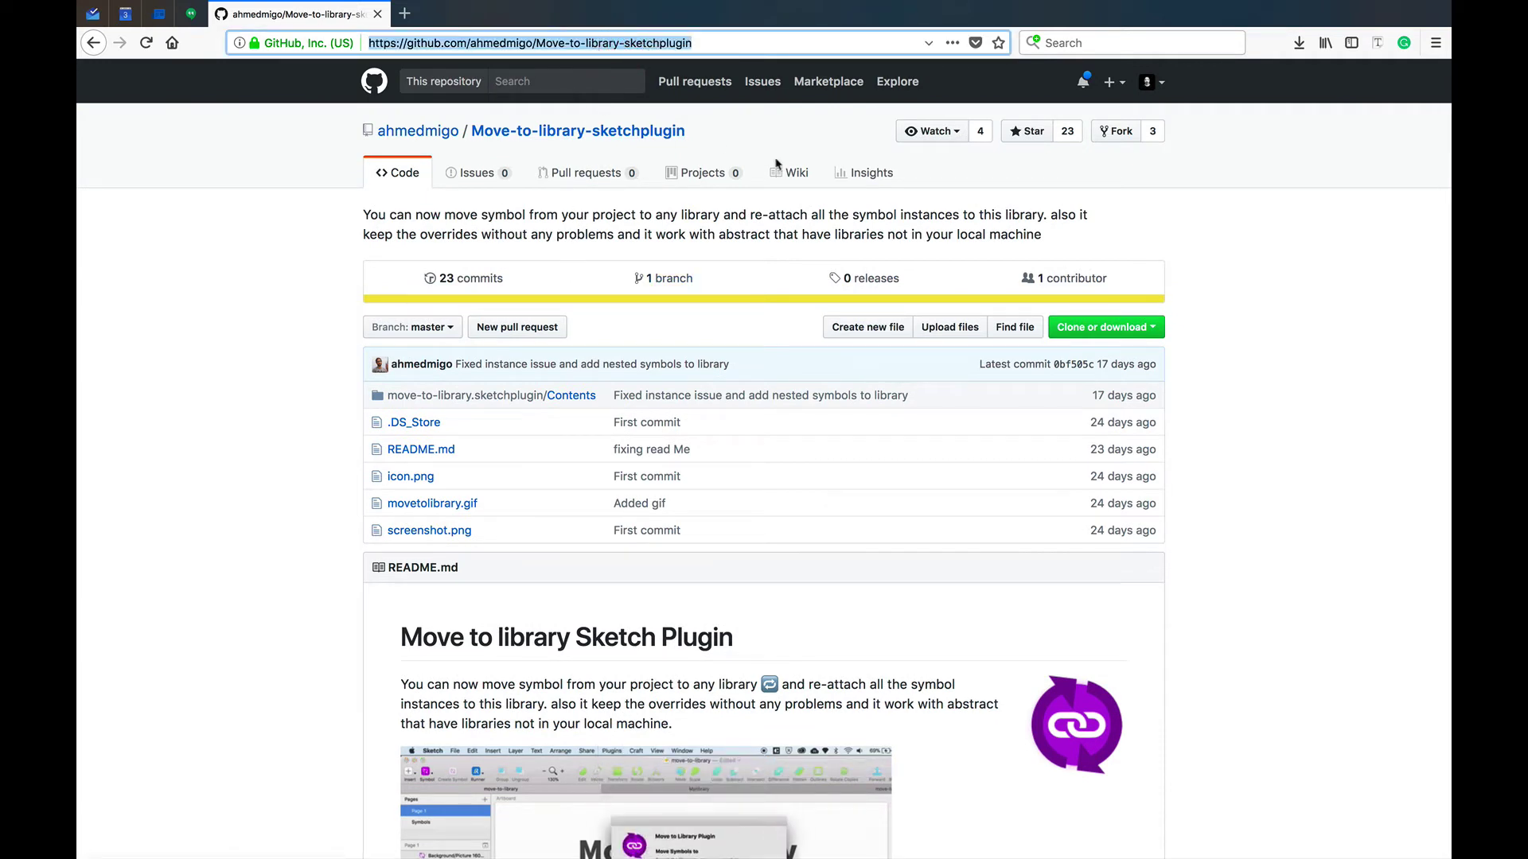
scroll(1193, 483, down, 1)
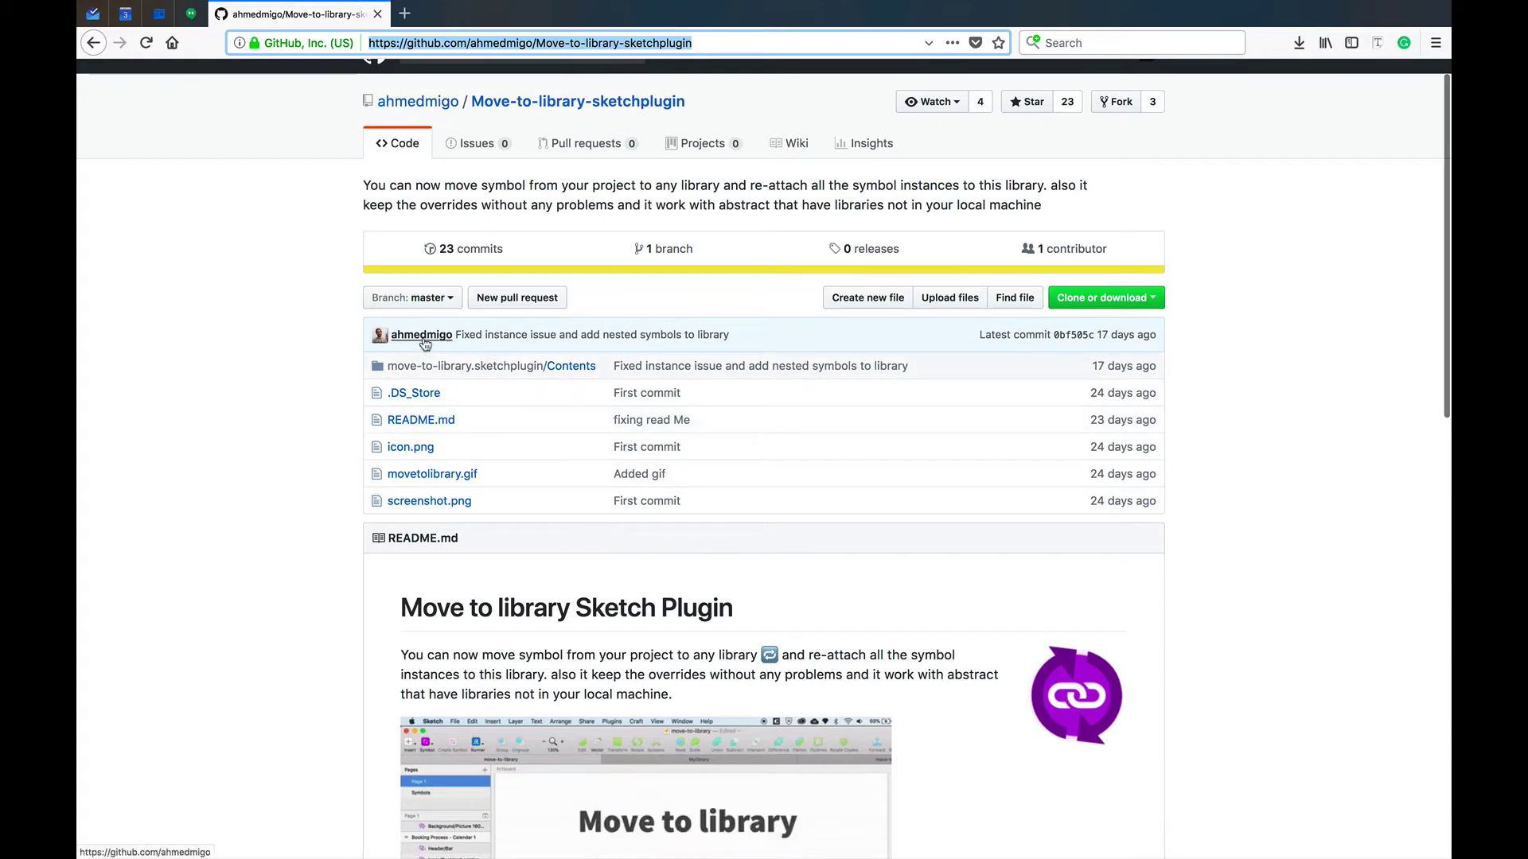
scroll(1222, 597, down, 5)
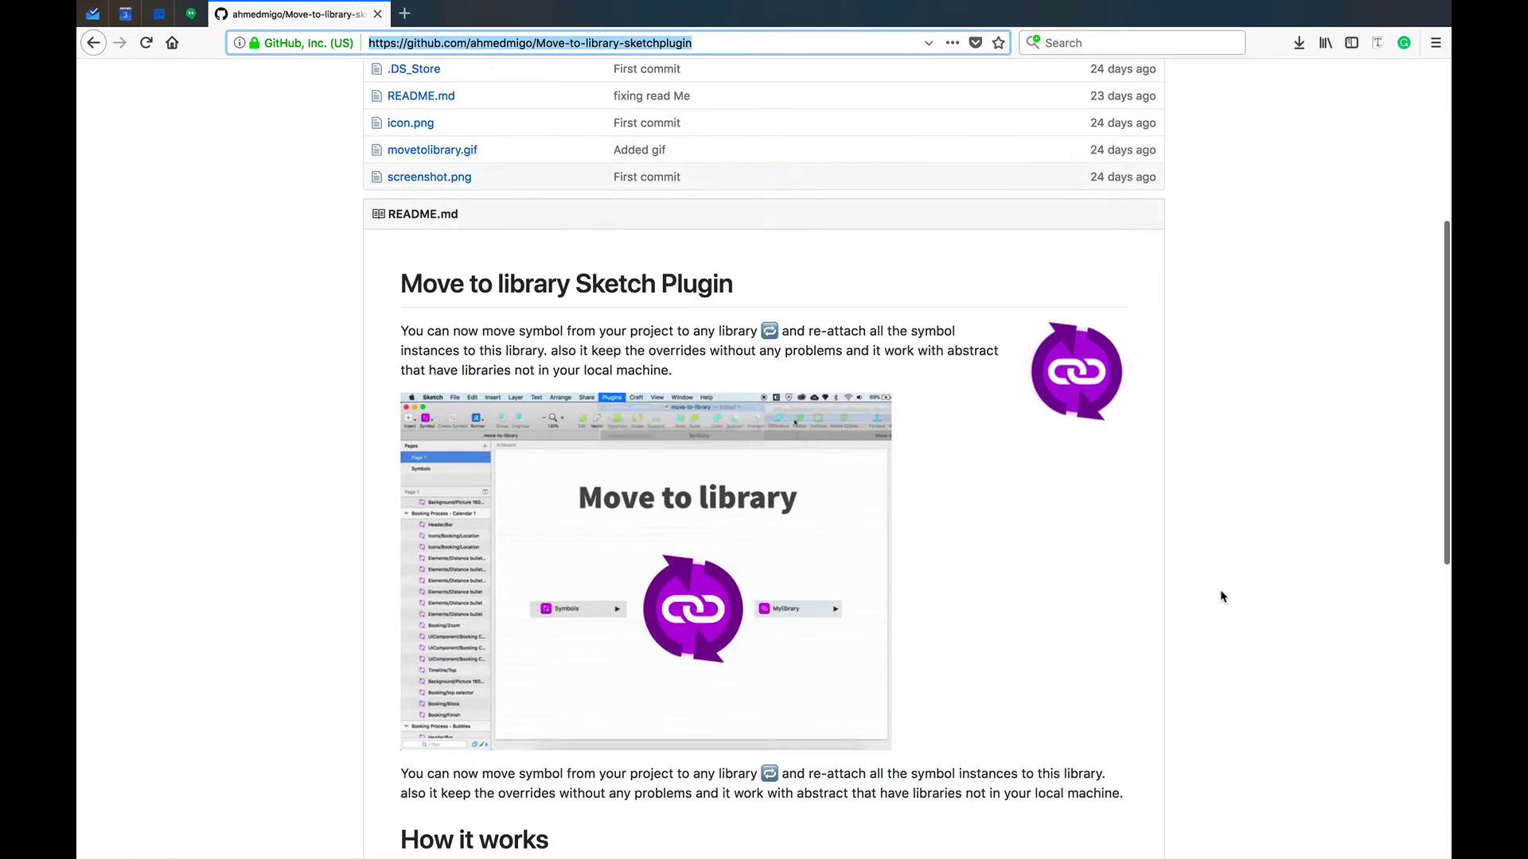
scroll(1222, 597, down, 5)
scroll(1222, 597, up, 2)
scroll(1222, 597, down, 5)
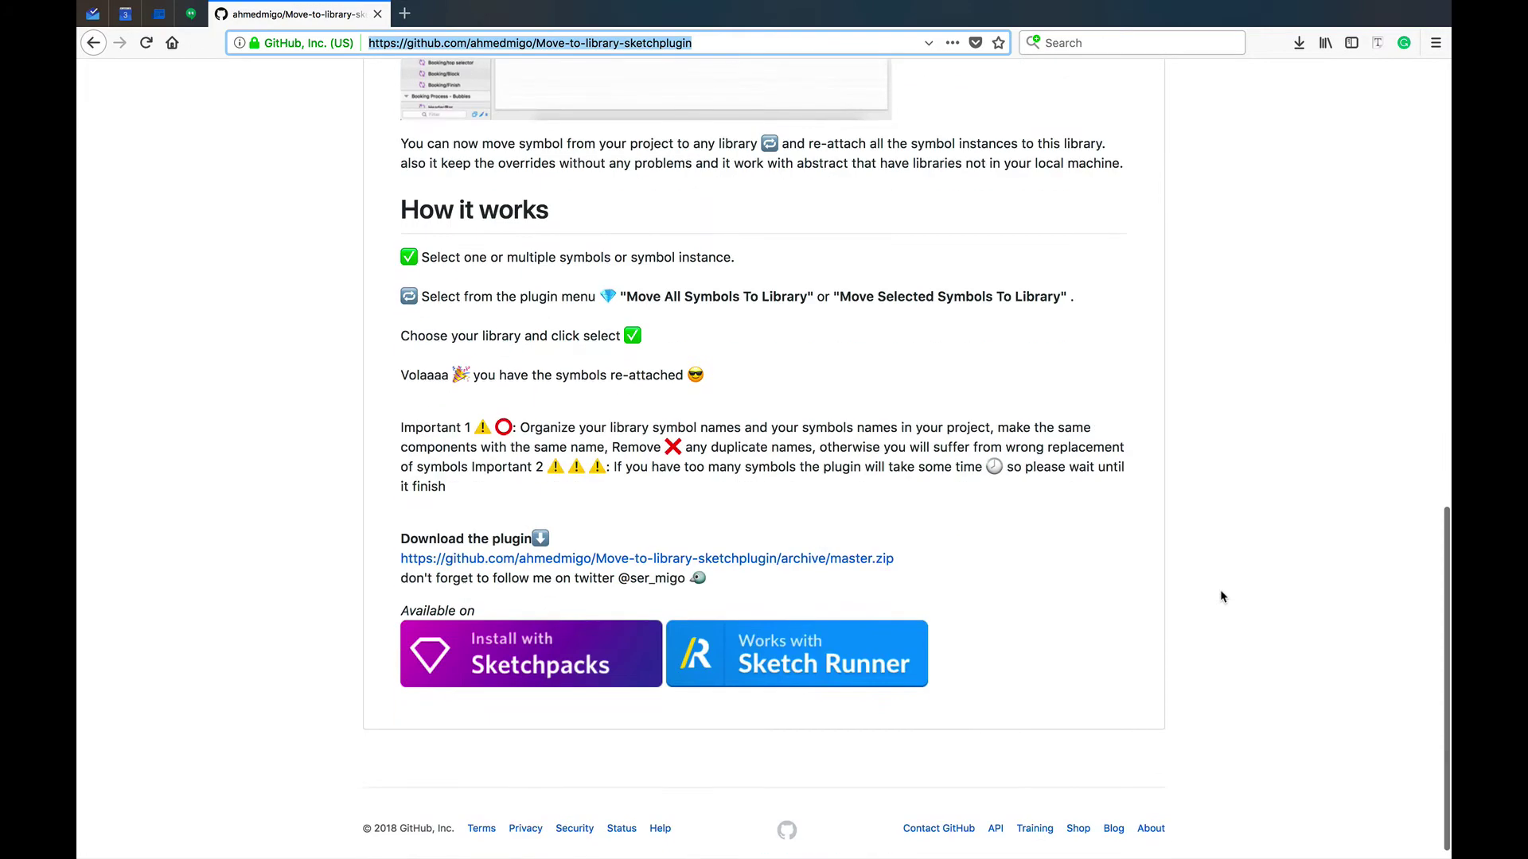
scroll(1222, 596, up, 2)
scroll(1222, 596, up, 10)
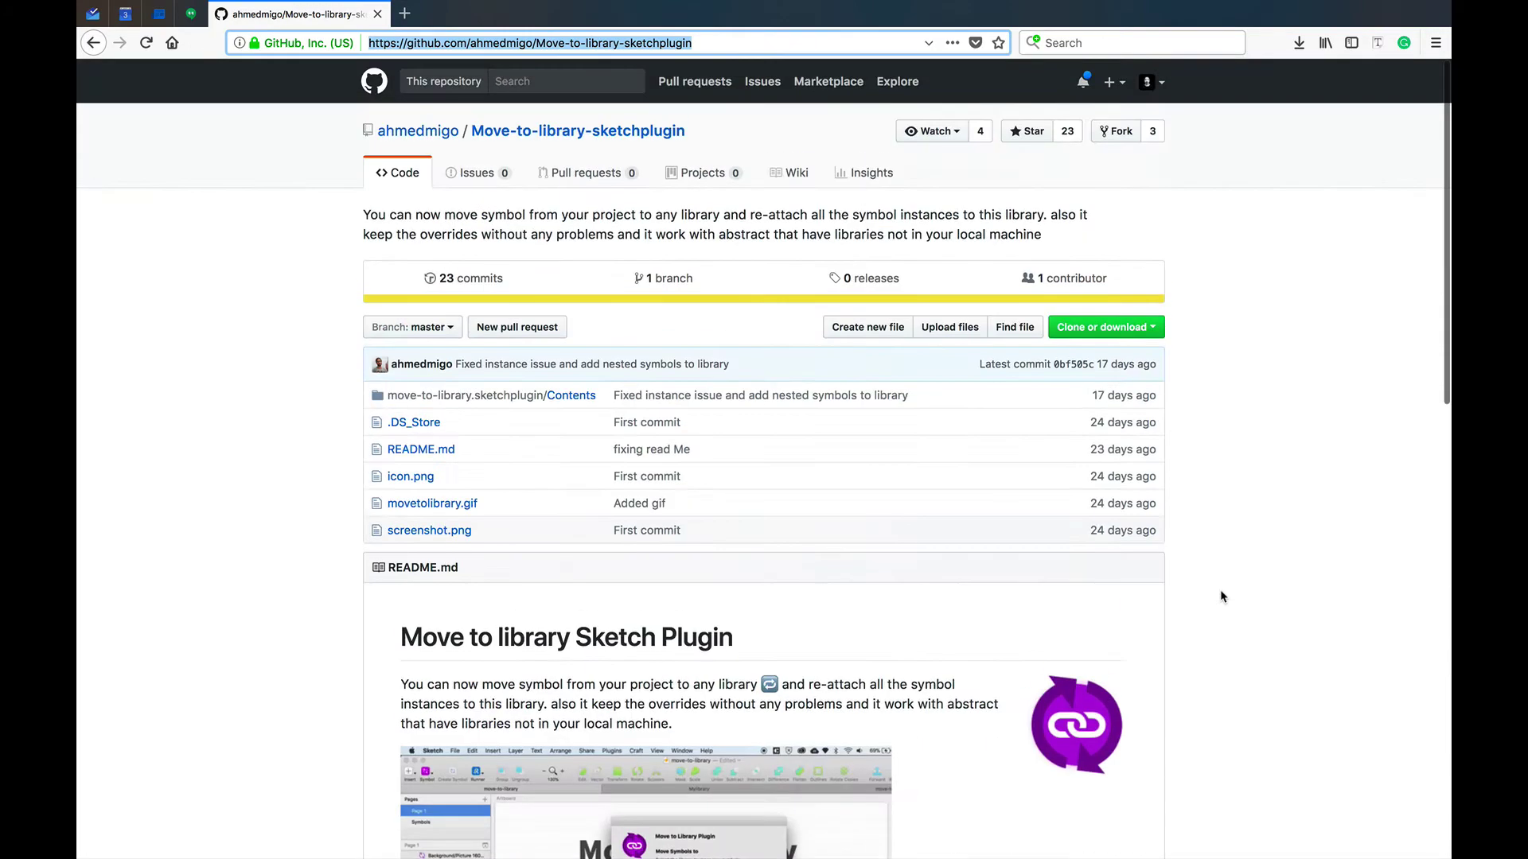
click(1154, 332)
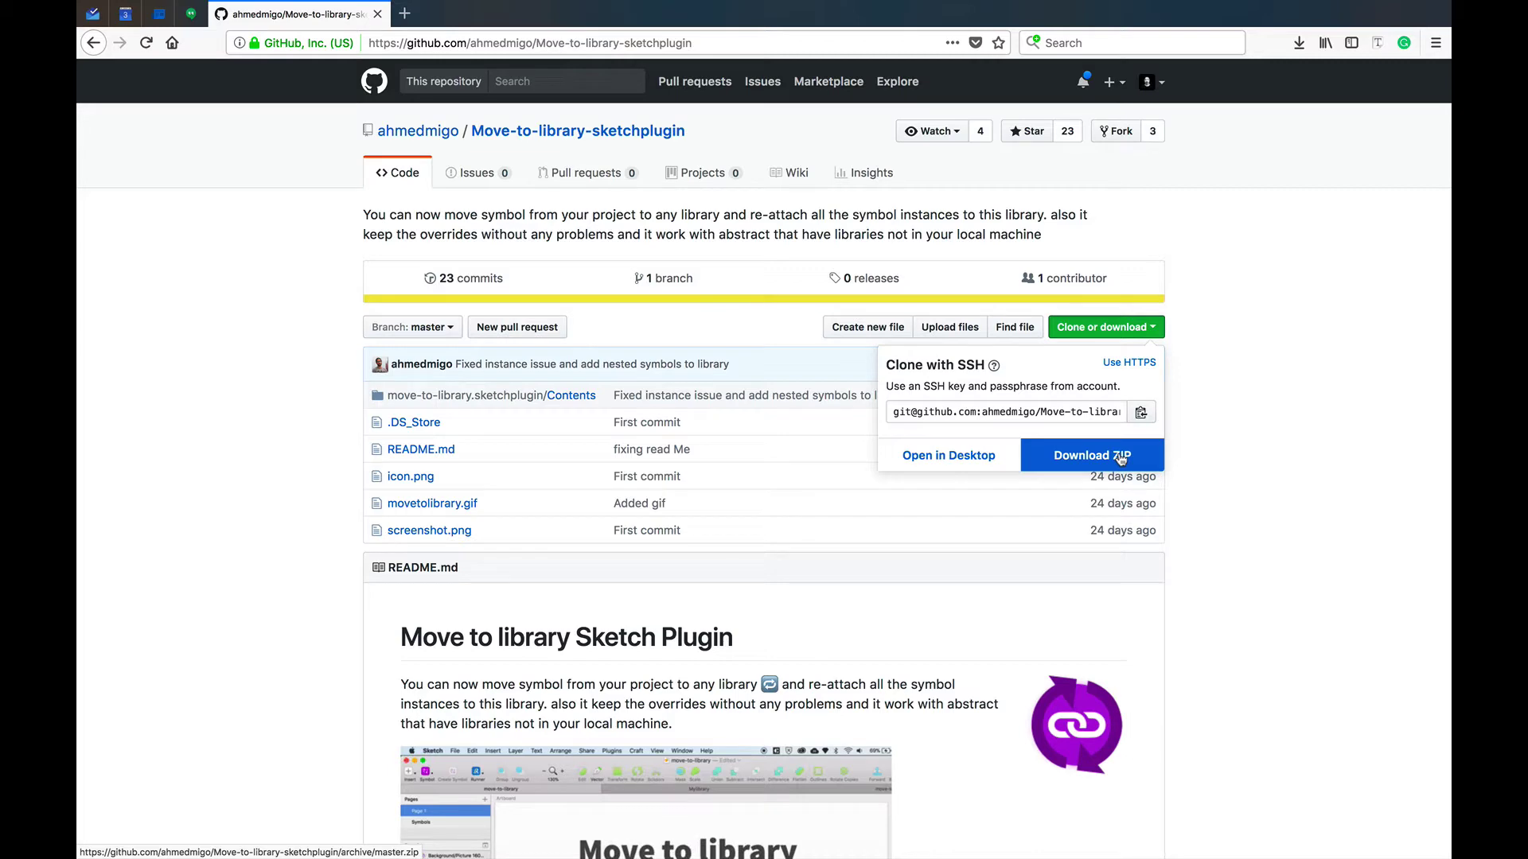
Step: Return to Sketch and bring up the Runner command search with an empty query
click(1279, 472)
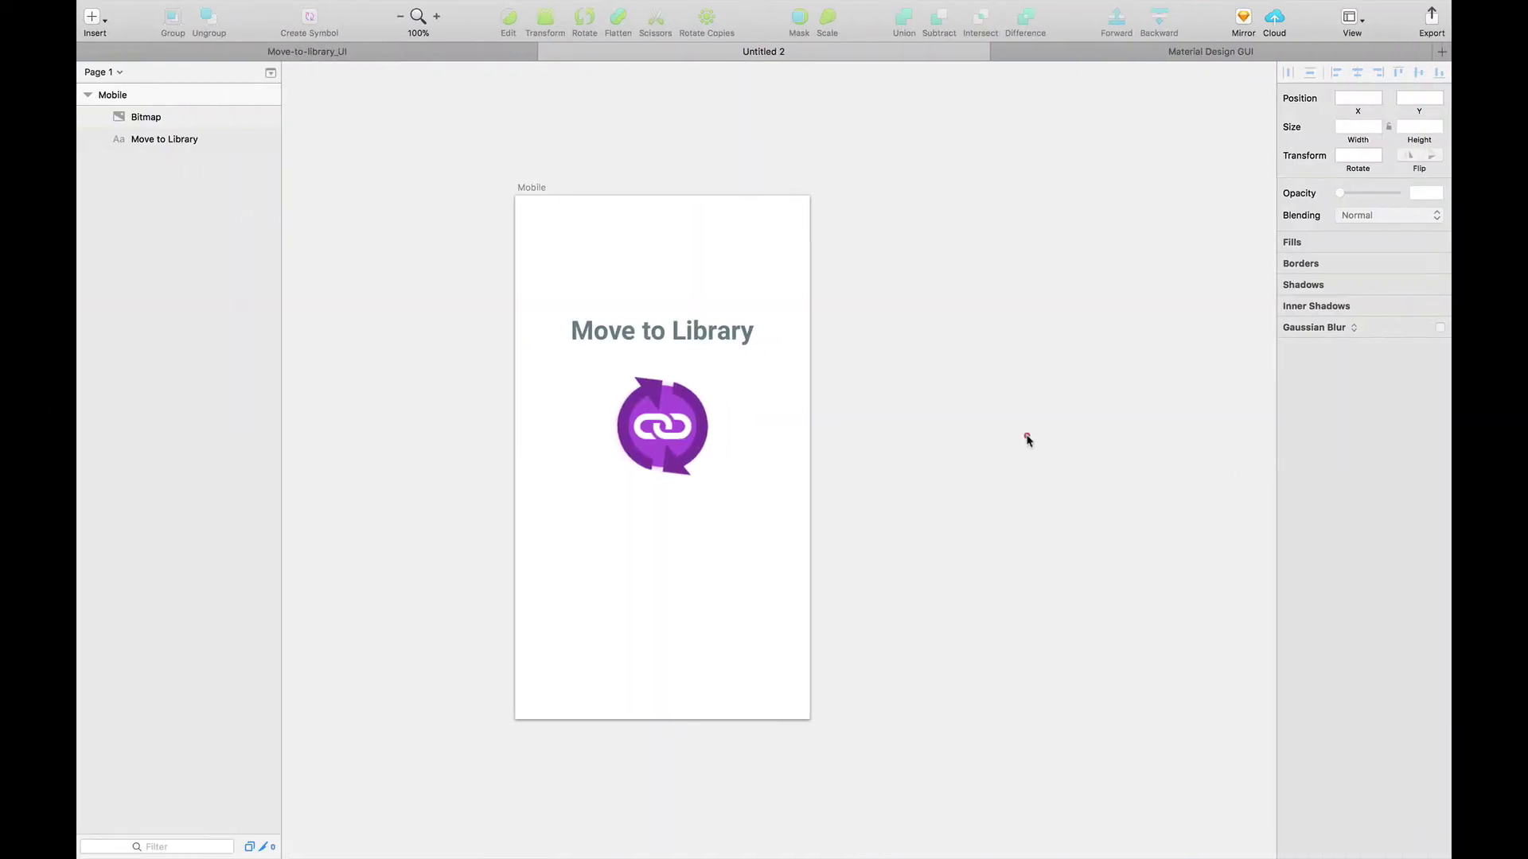
click(1026, 436)
key(super+apostrophe)
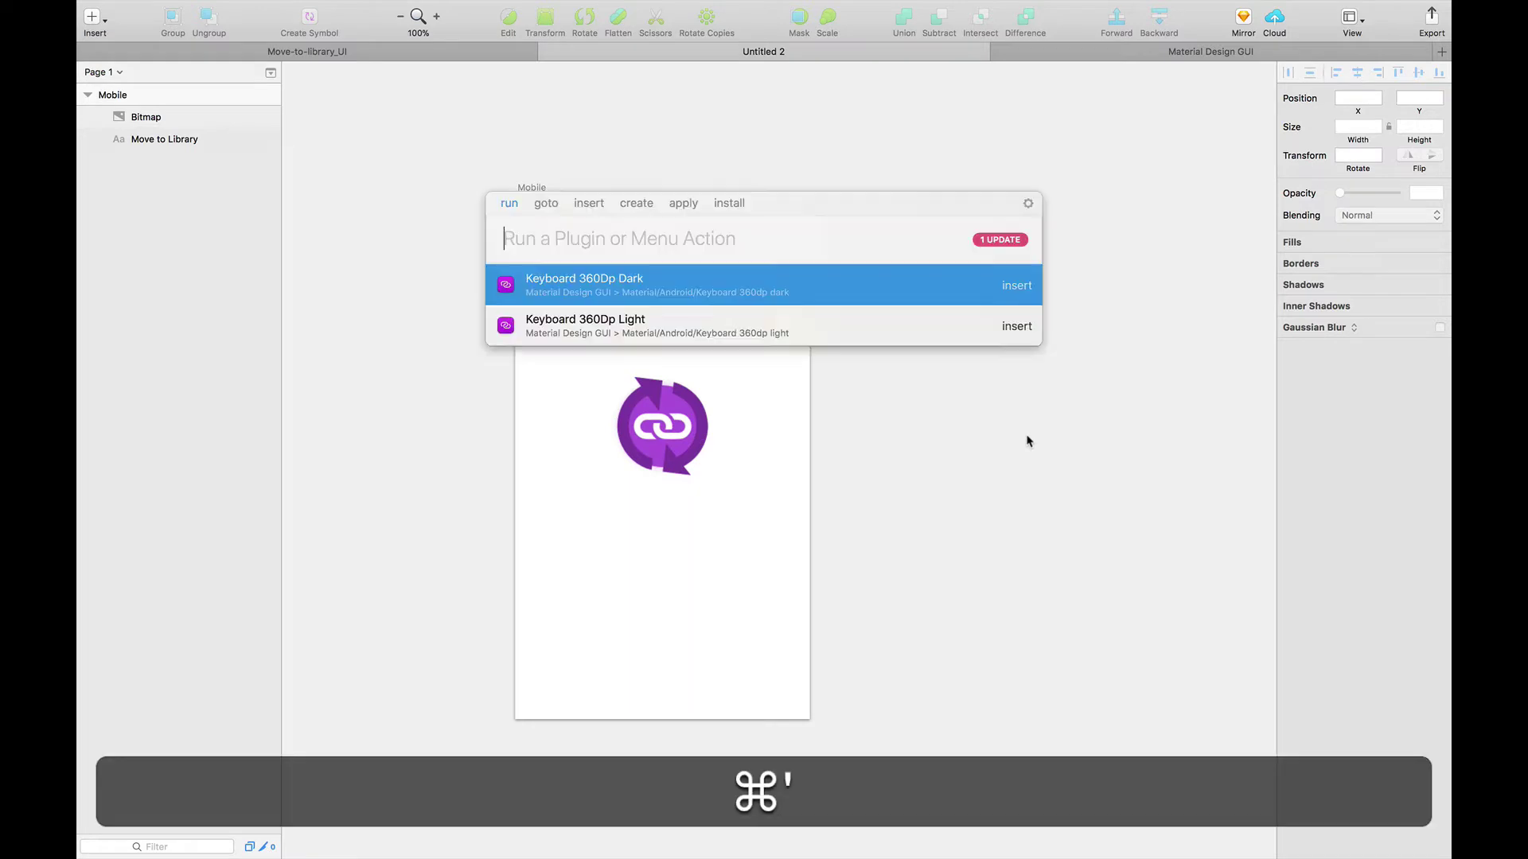
text(runner)
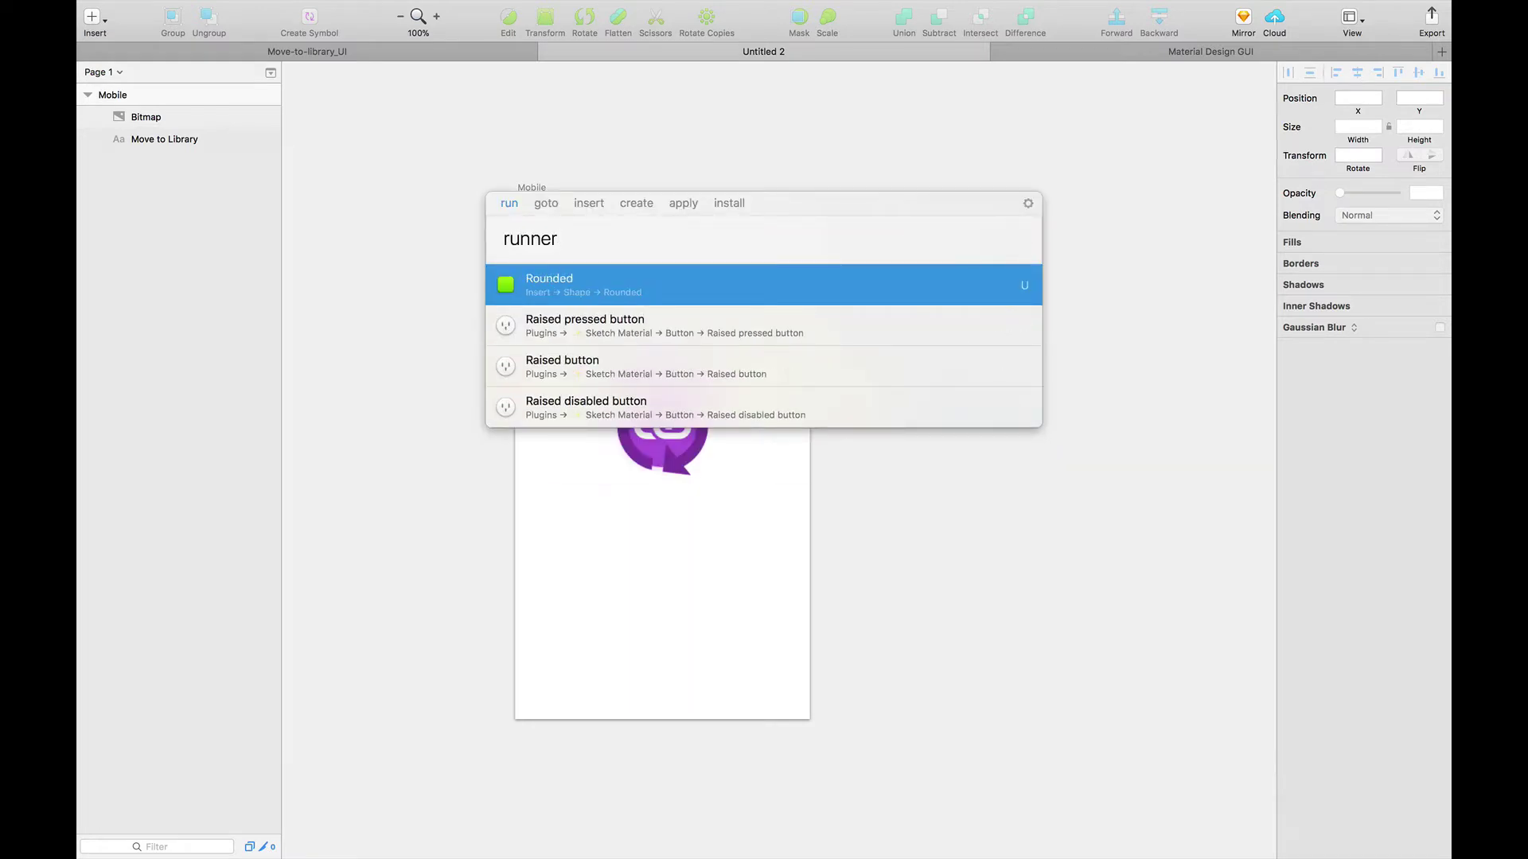
key(super+a)
key(super+BackSpace)
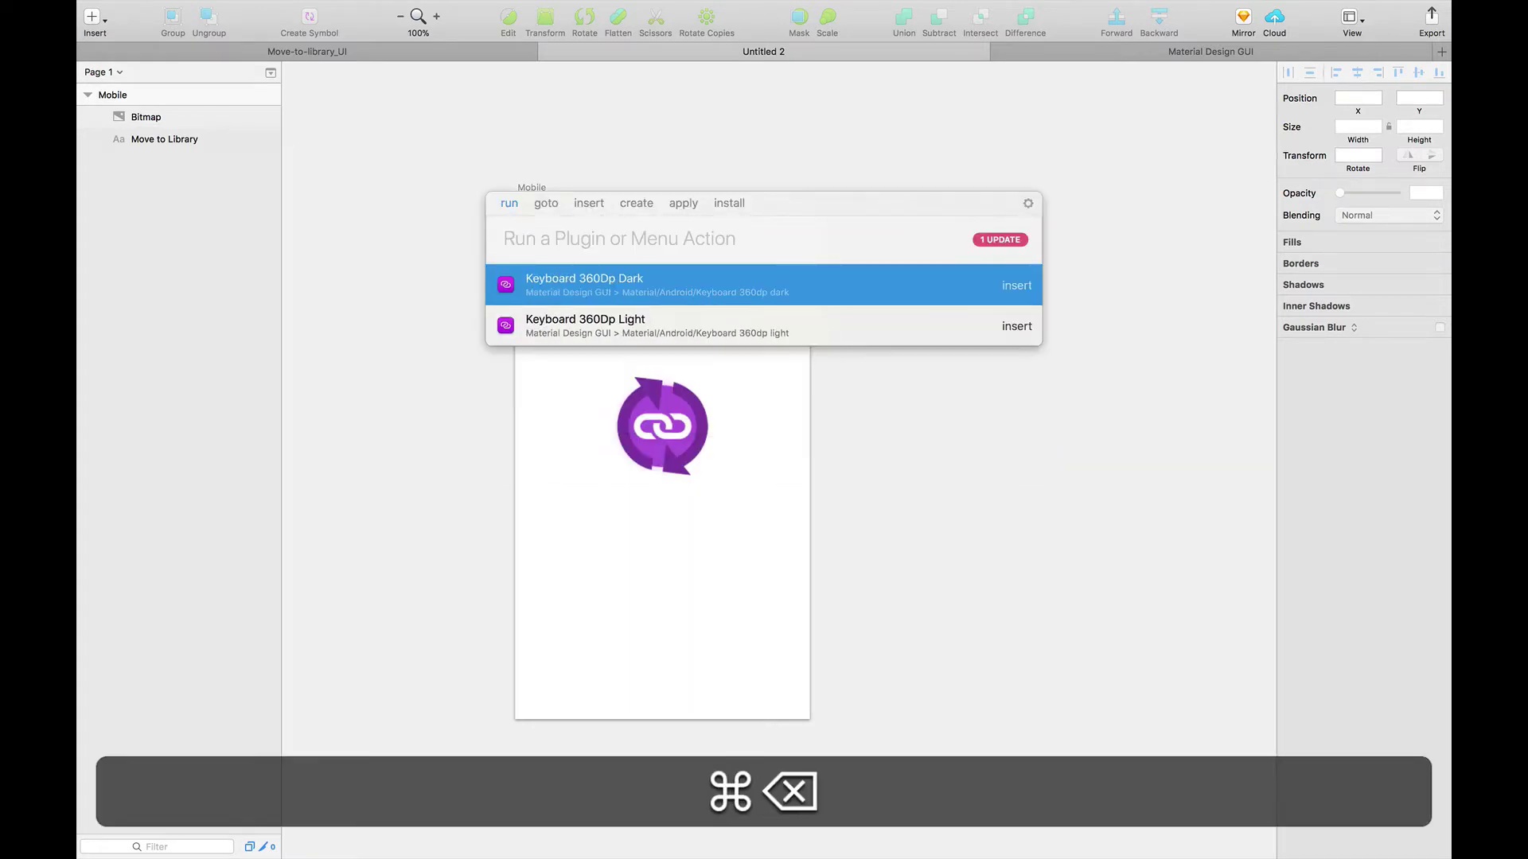
Step: Search Runner's install list for 'move to library' to confirm it's installed, then close Runner
text(install)
key(Tab)
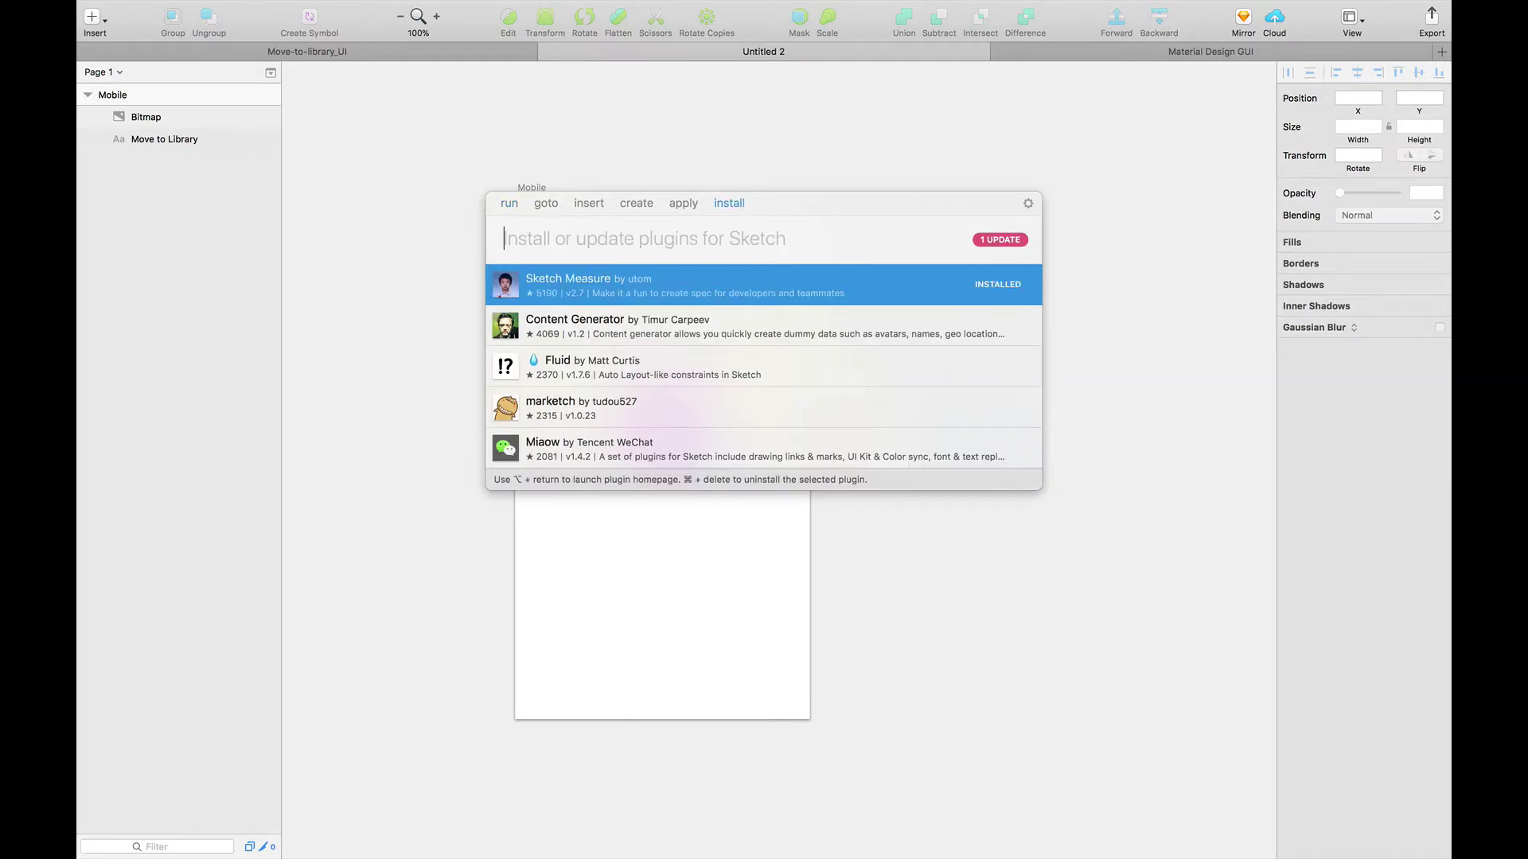
text(move to library)
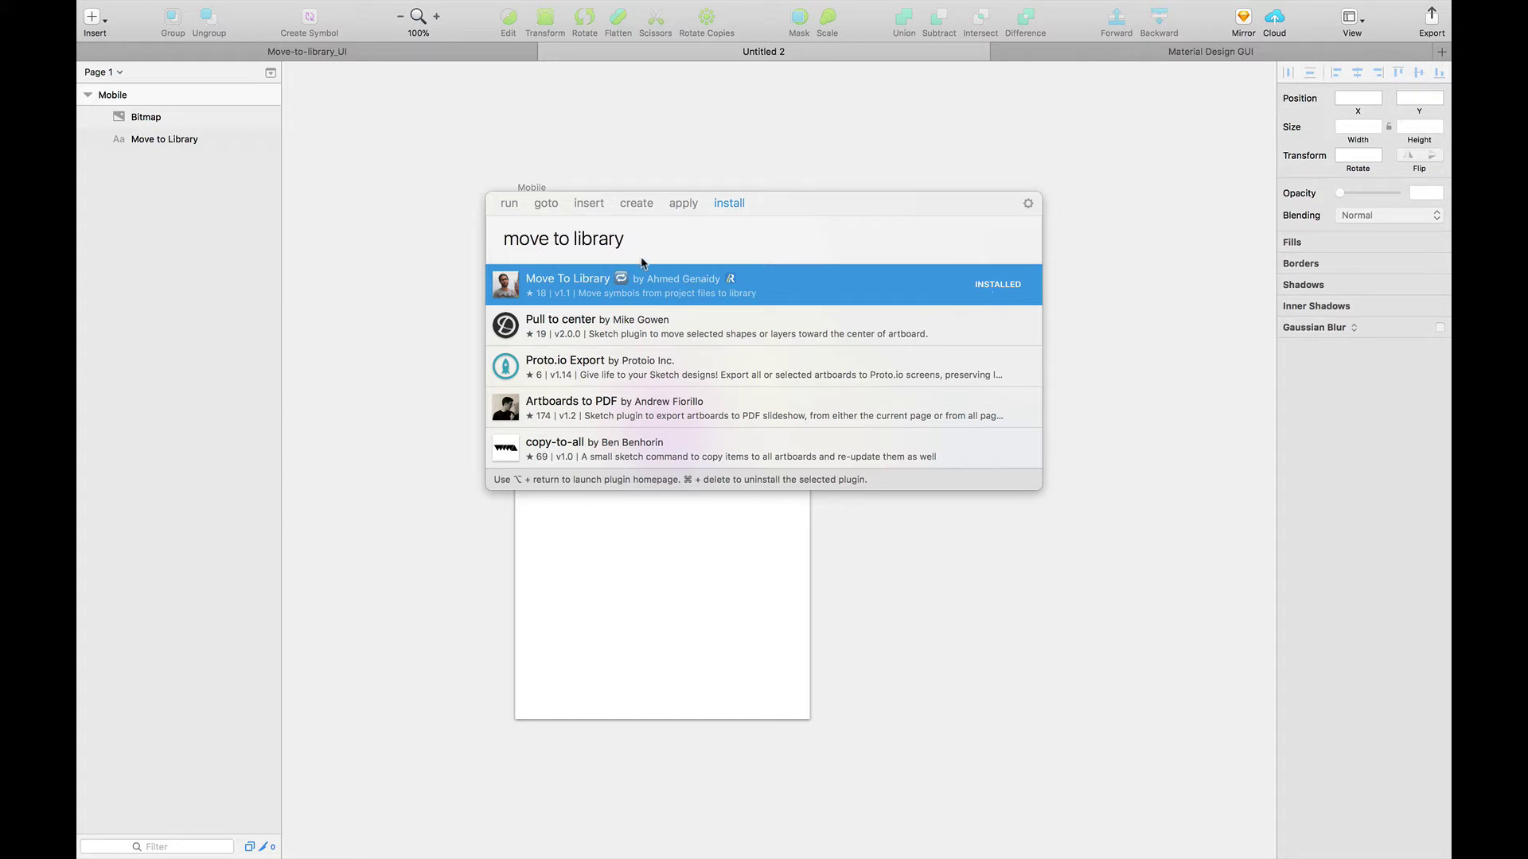
triple_click(585, 240)
key(BackSpace)
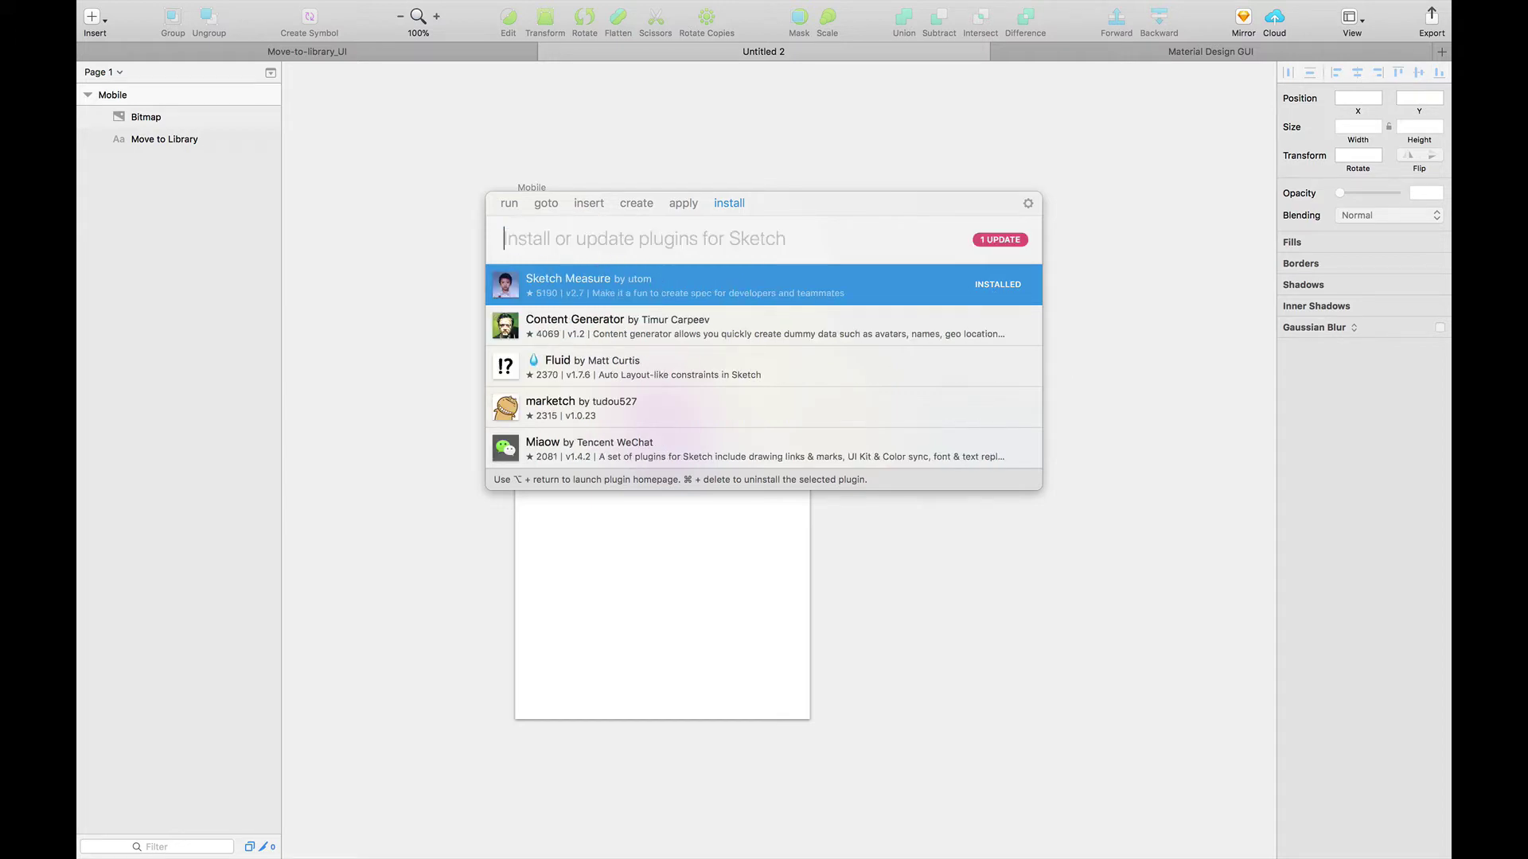
click(1161, 305)
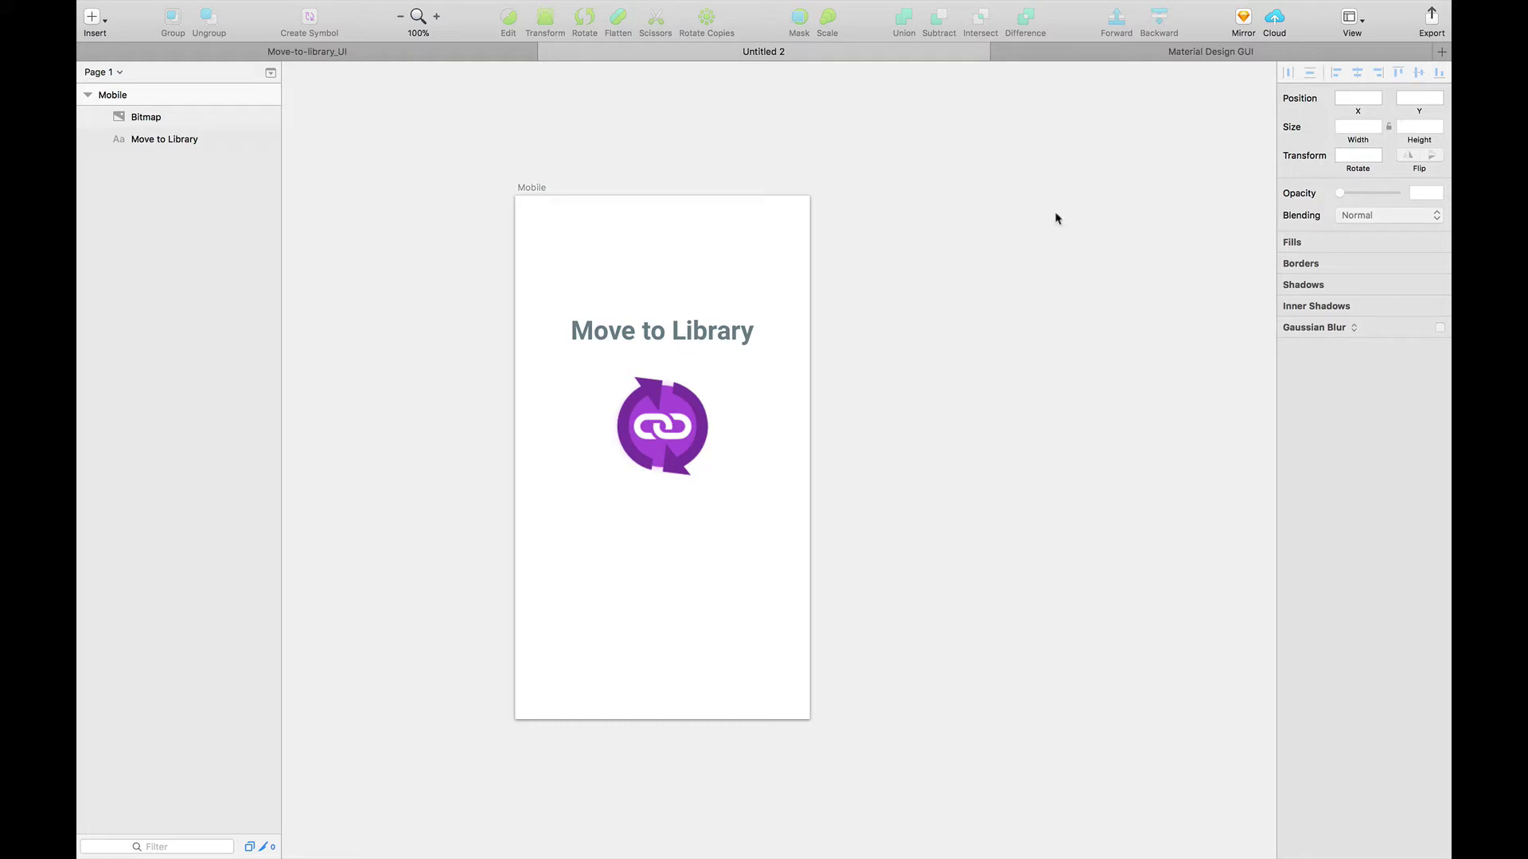
click(623, 476)
click(1022, 148)
click(1148, 57)
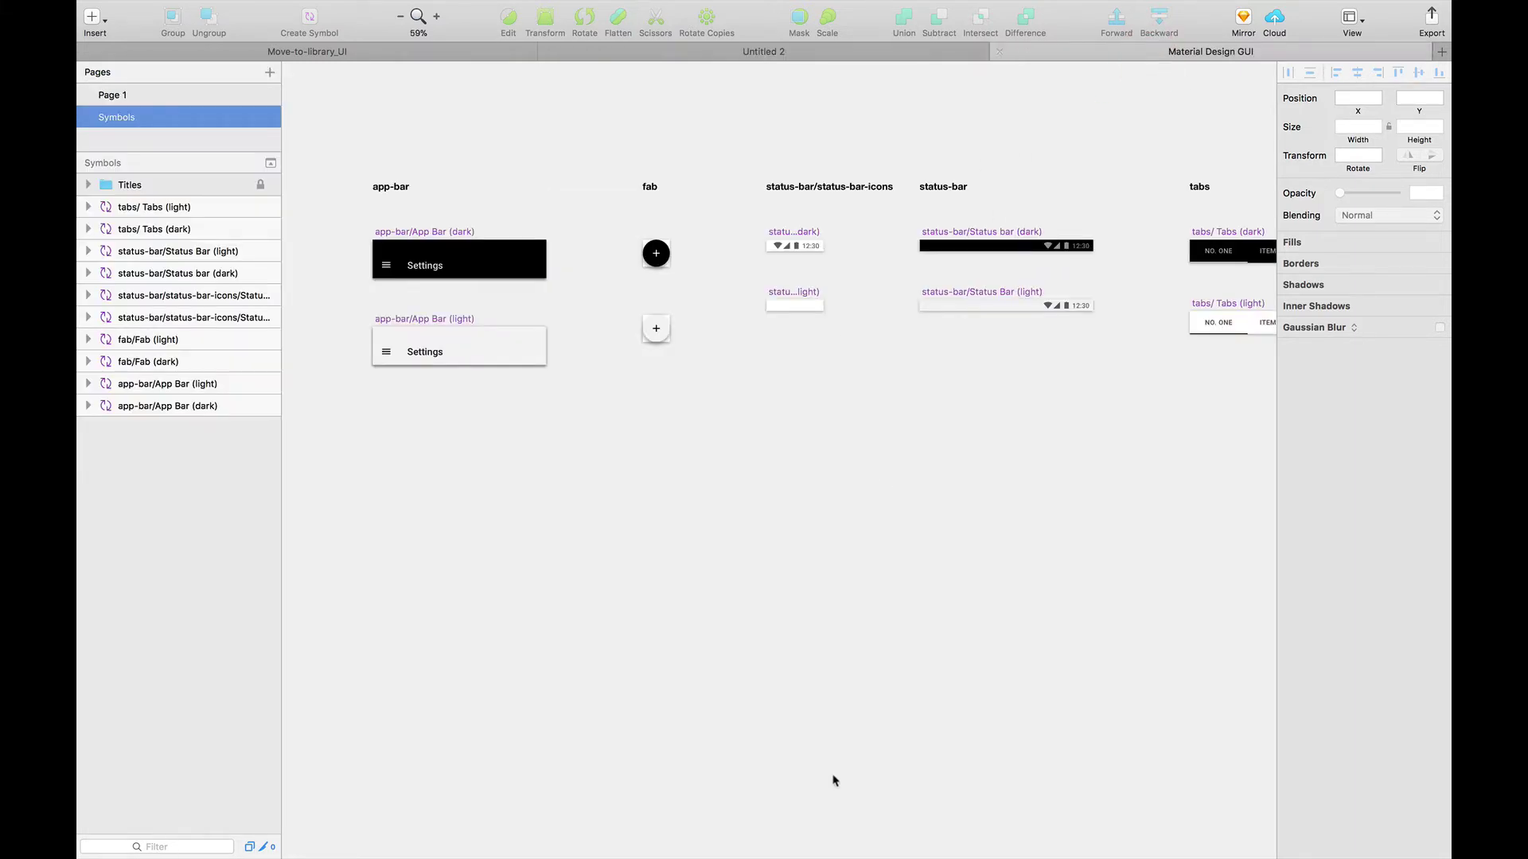
scroll(882, 643, right, 3)
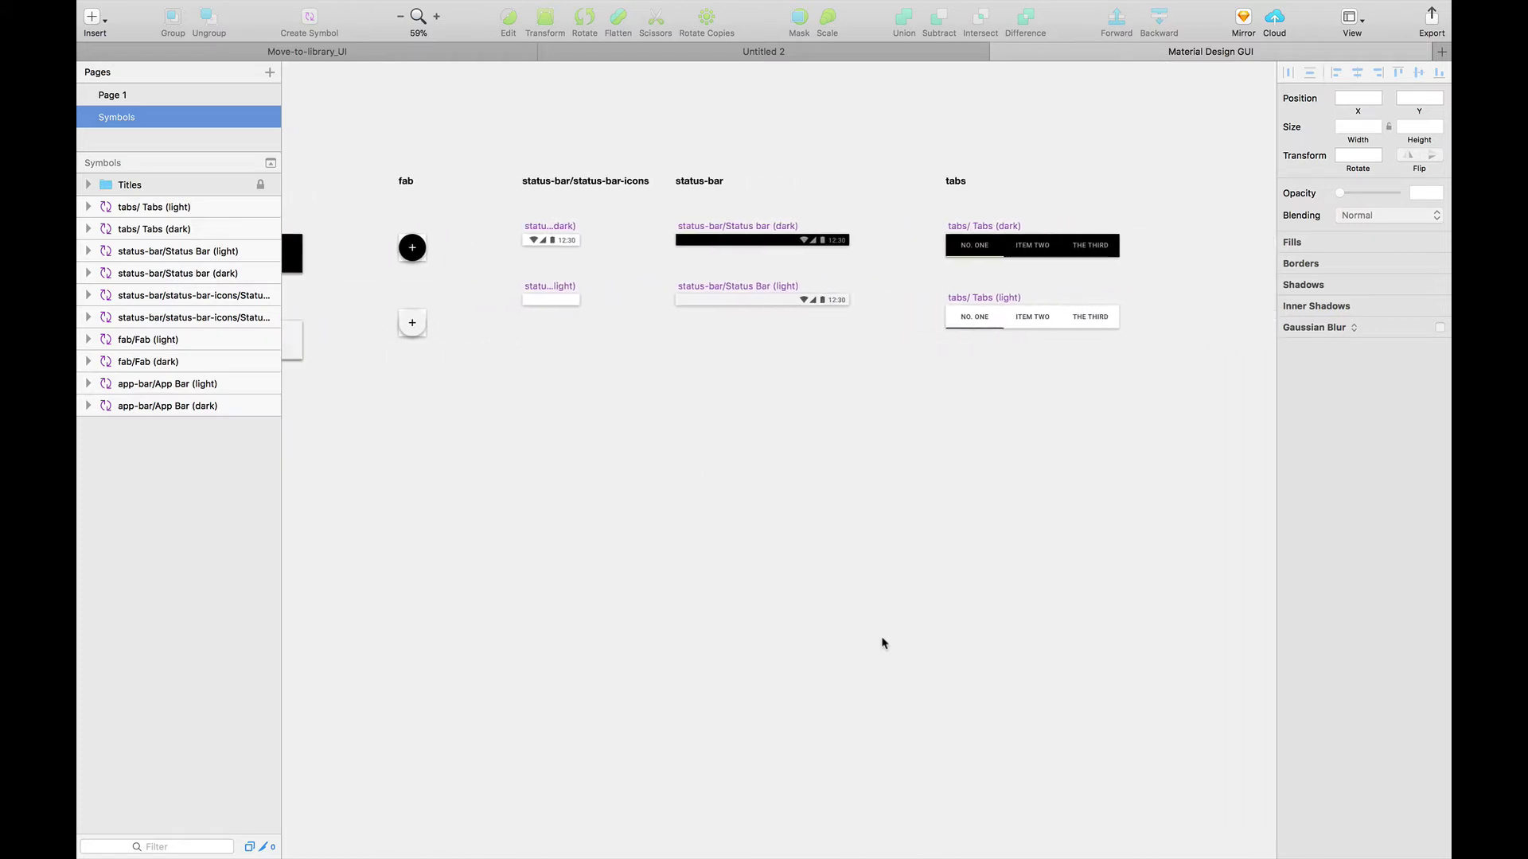
scroll(883, 641, left, 4)
scroll(676, 509, left, 2)
scroll(675, 513, up, 1)
click(93, 17)
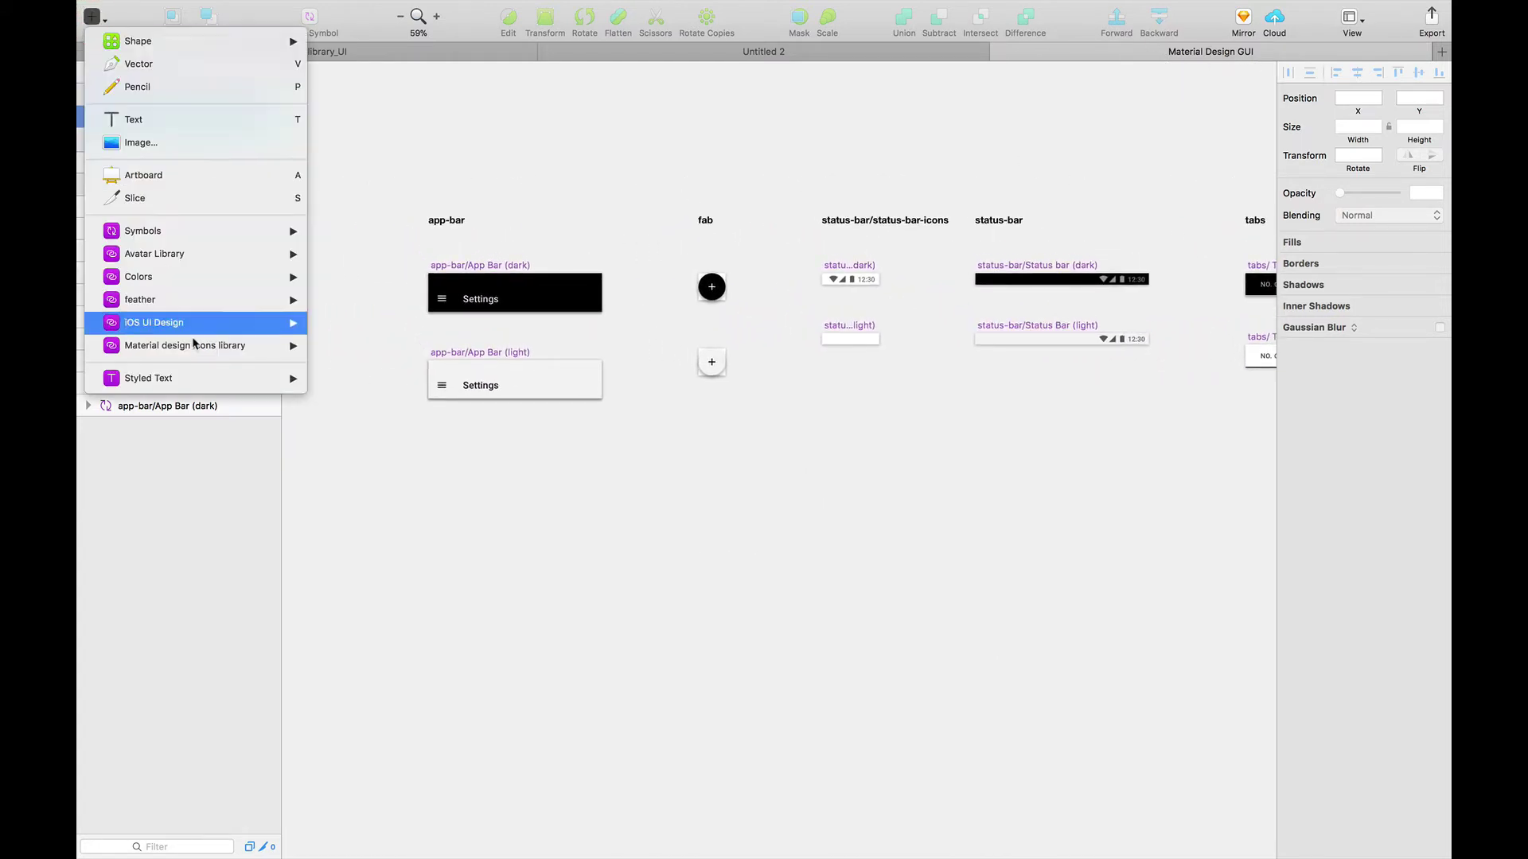
mouse_move(140, 299)
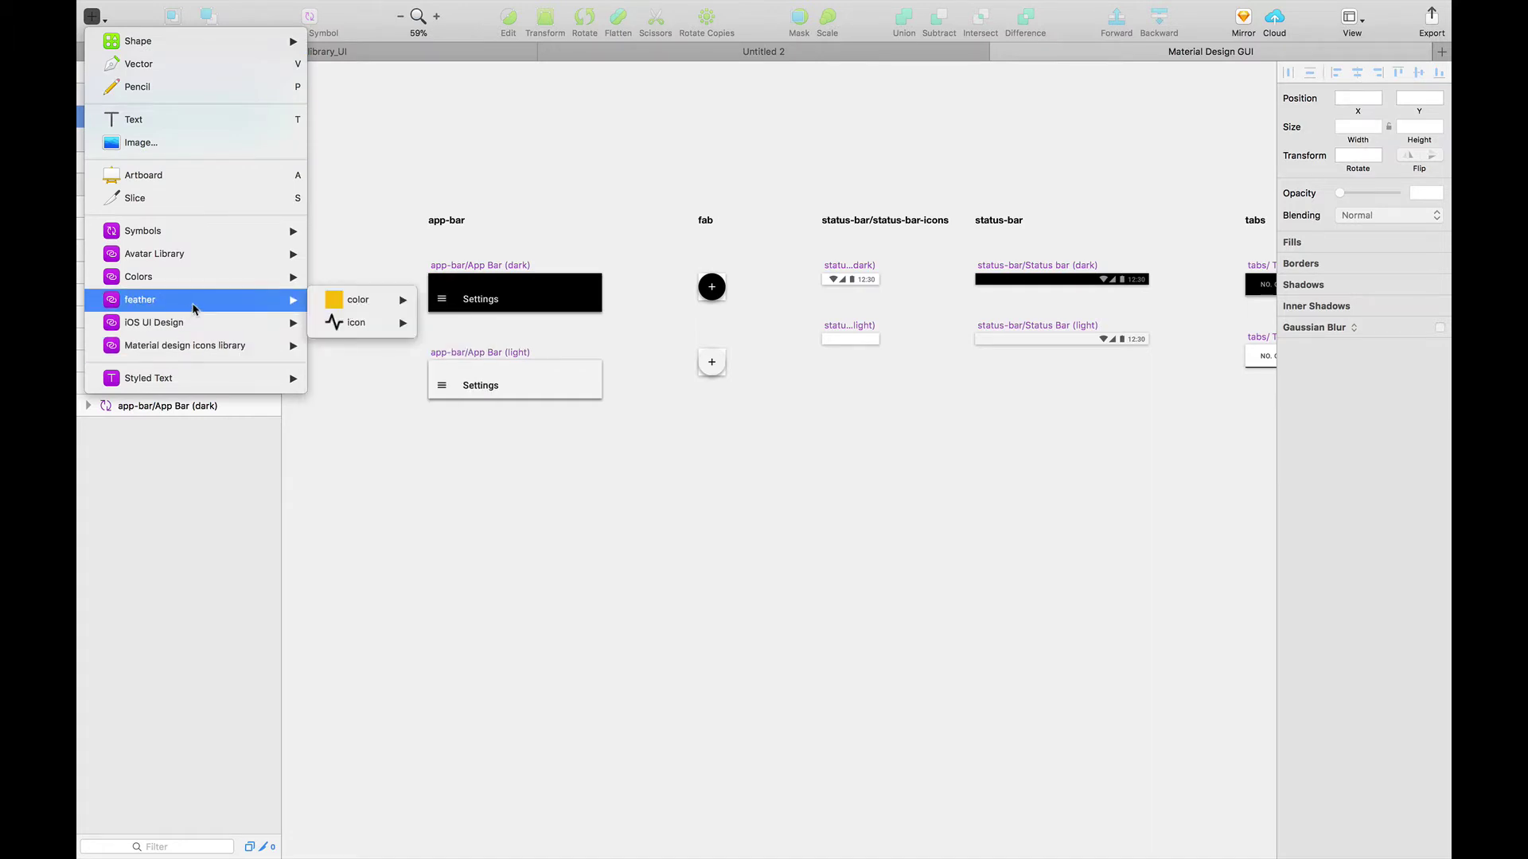
click(350, 461)
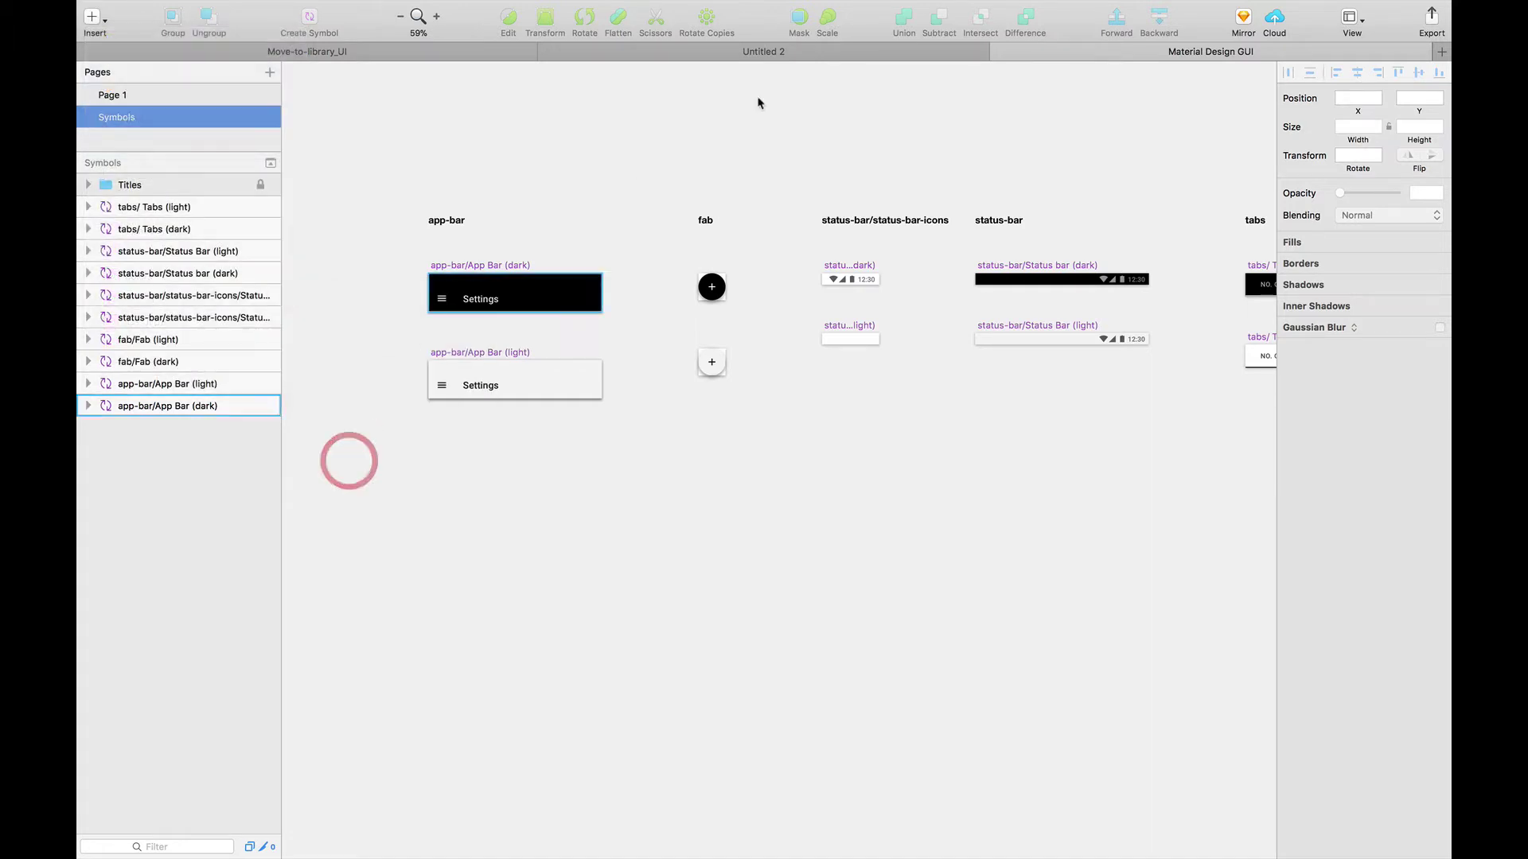
click(857, 54)
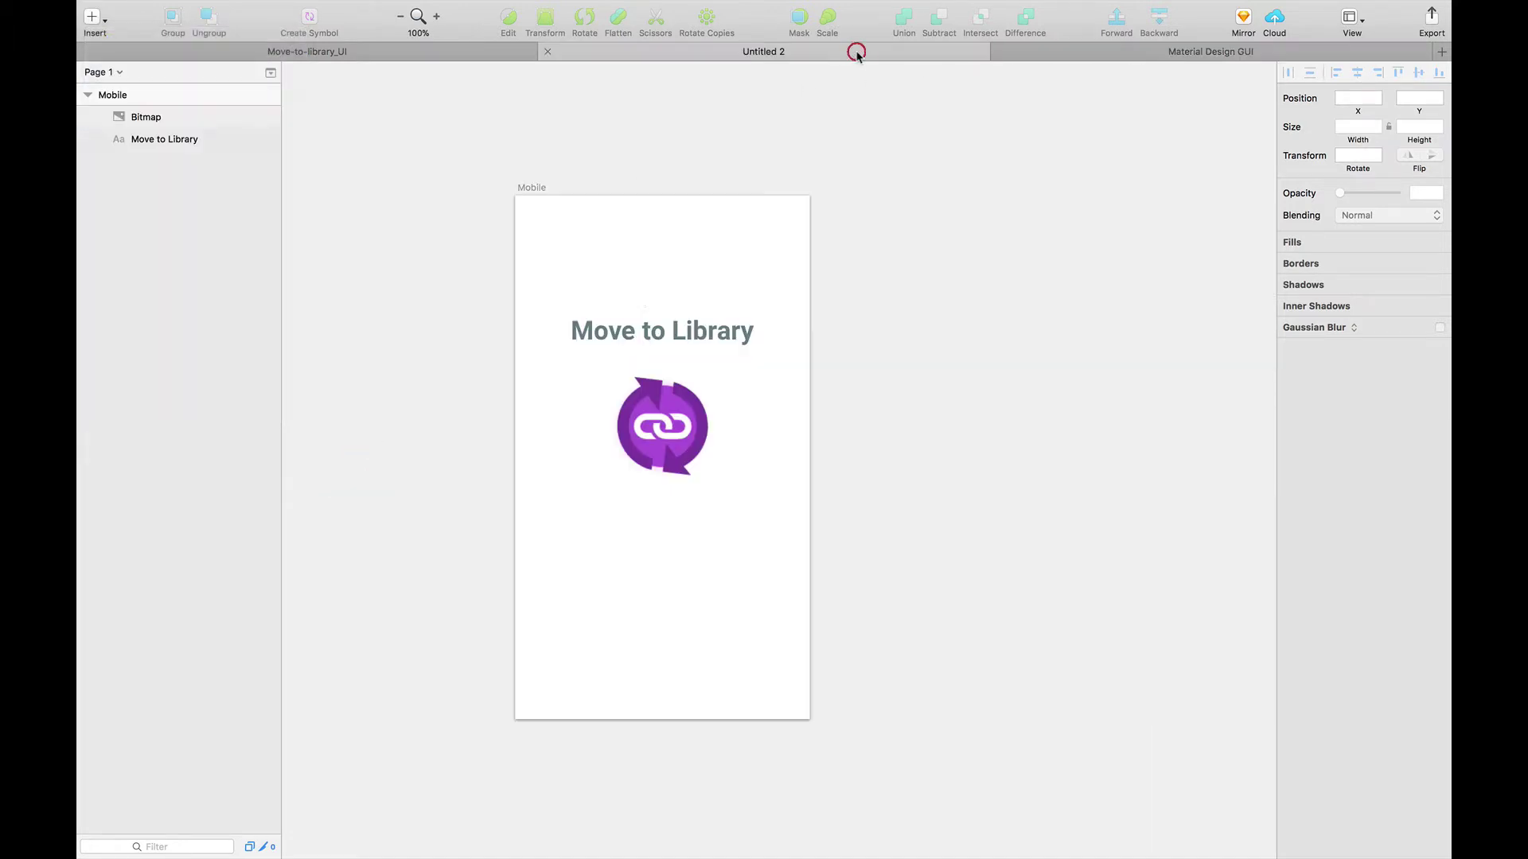
Step: Check the Material Design GUI symbols under Insert and switch to the Material Design GUI document
click(92, 30)
mouse_move(169, 322)
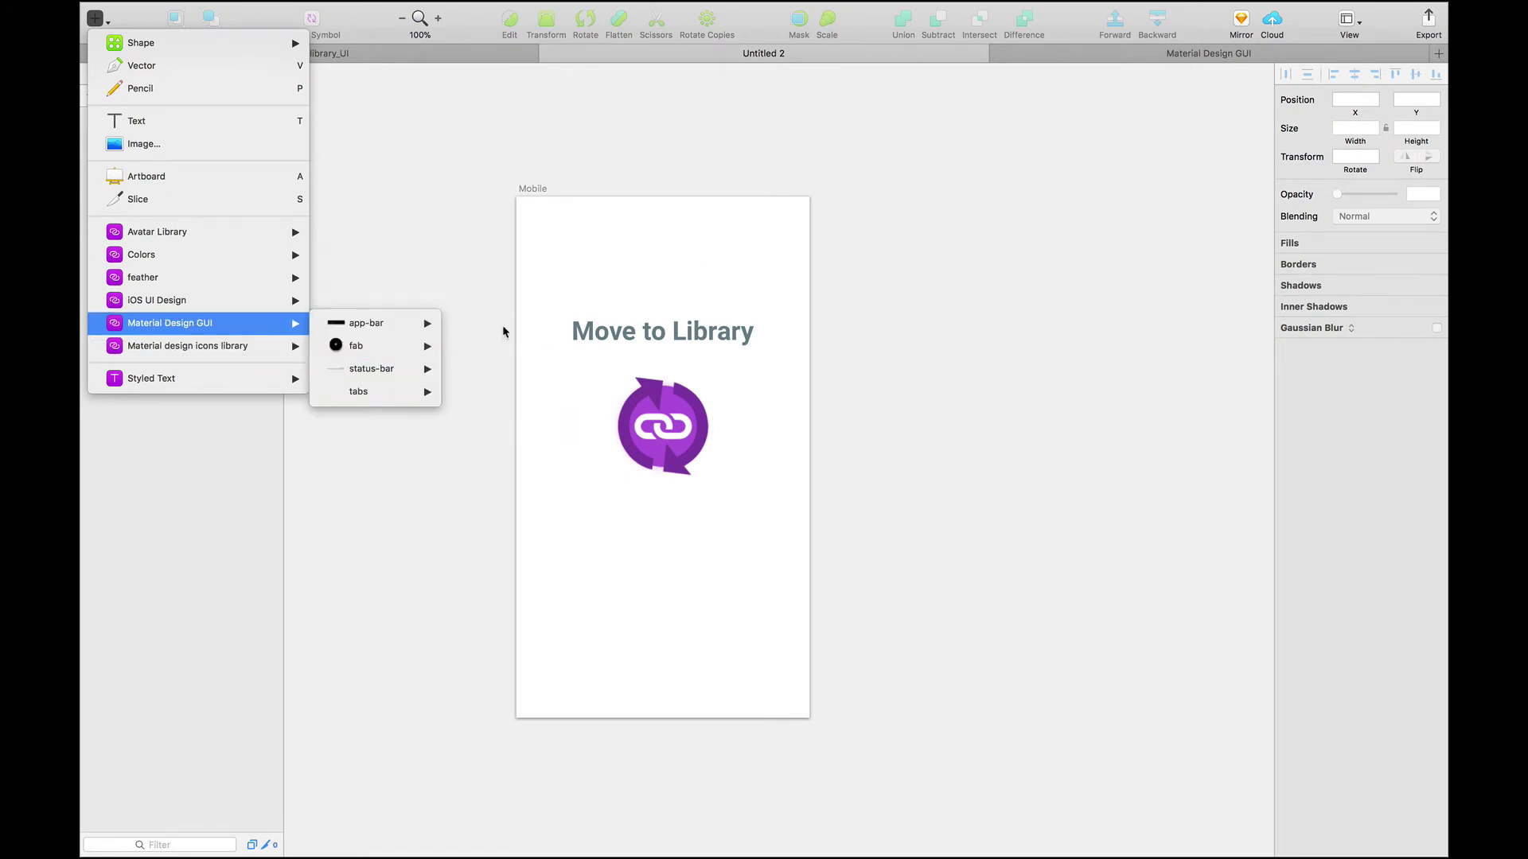
mouse_move(366, 323)
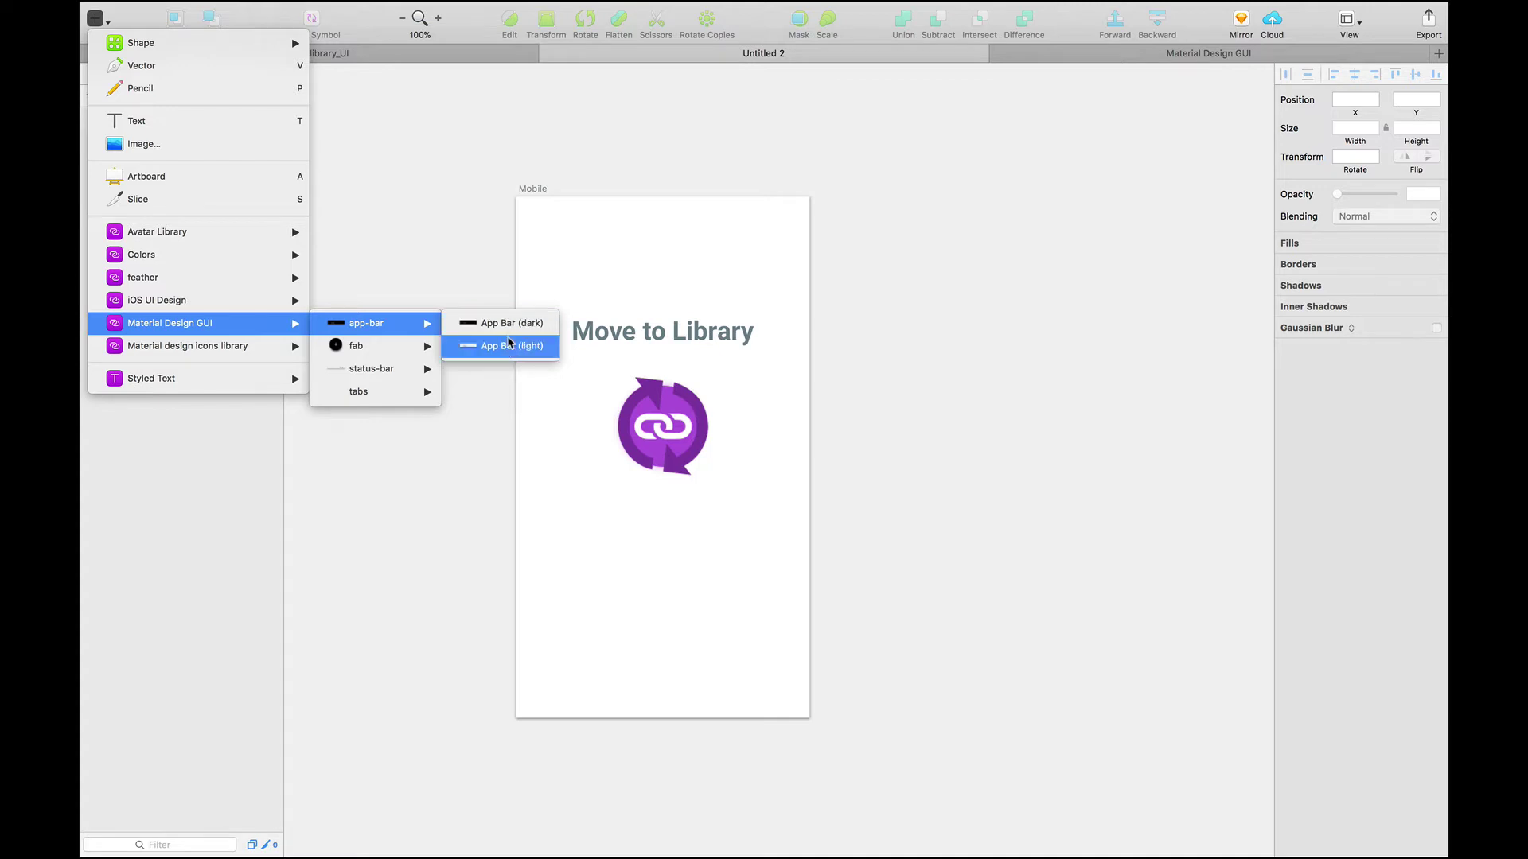
click(529, 324)
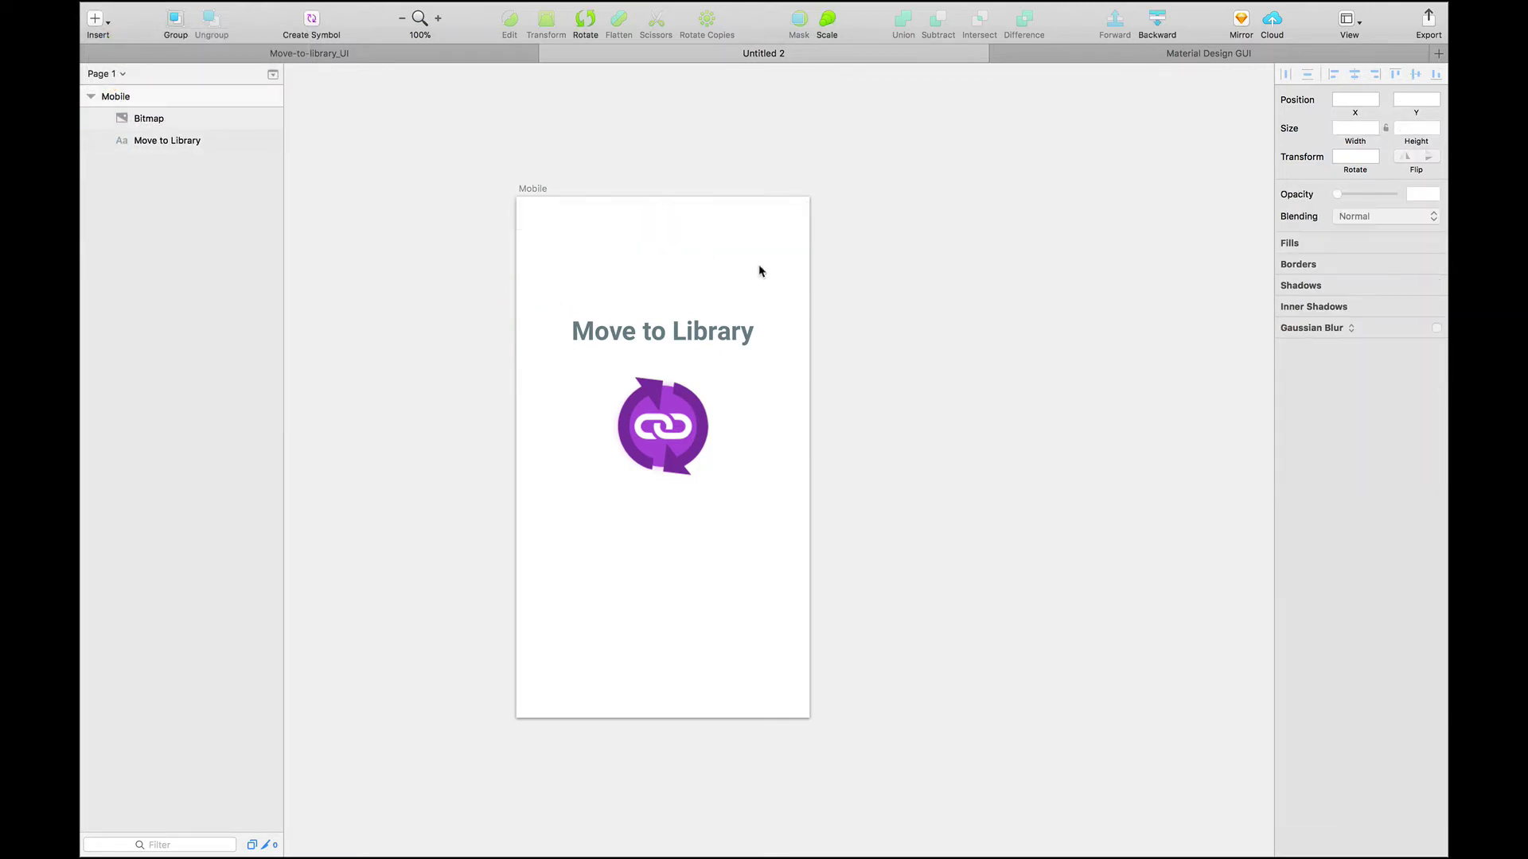
click(1164, 58)
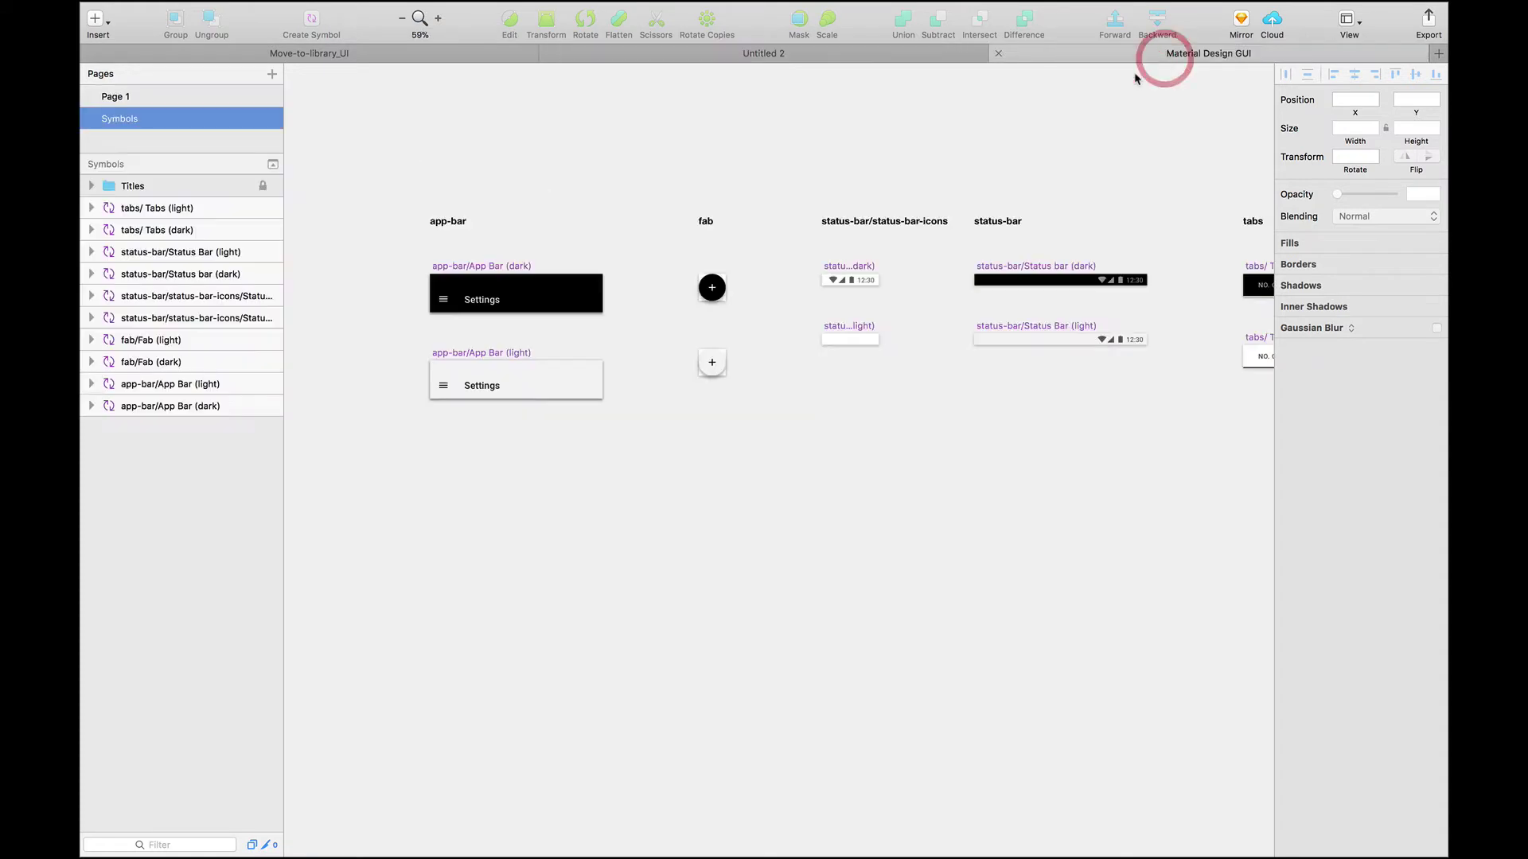
Step: Scroll across the Symbols page reviewing the app-bar, fab, status-bar and tabs symbols
scroll(891, 469, right, 4)
scroll(891, 468, right, 5)
scroll(895, 446, right, 3)
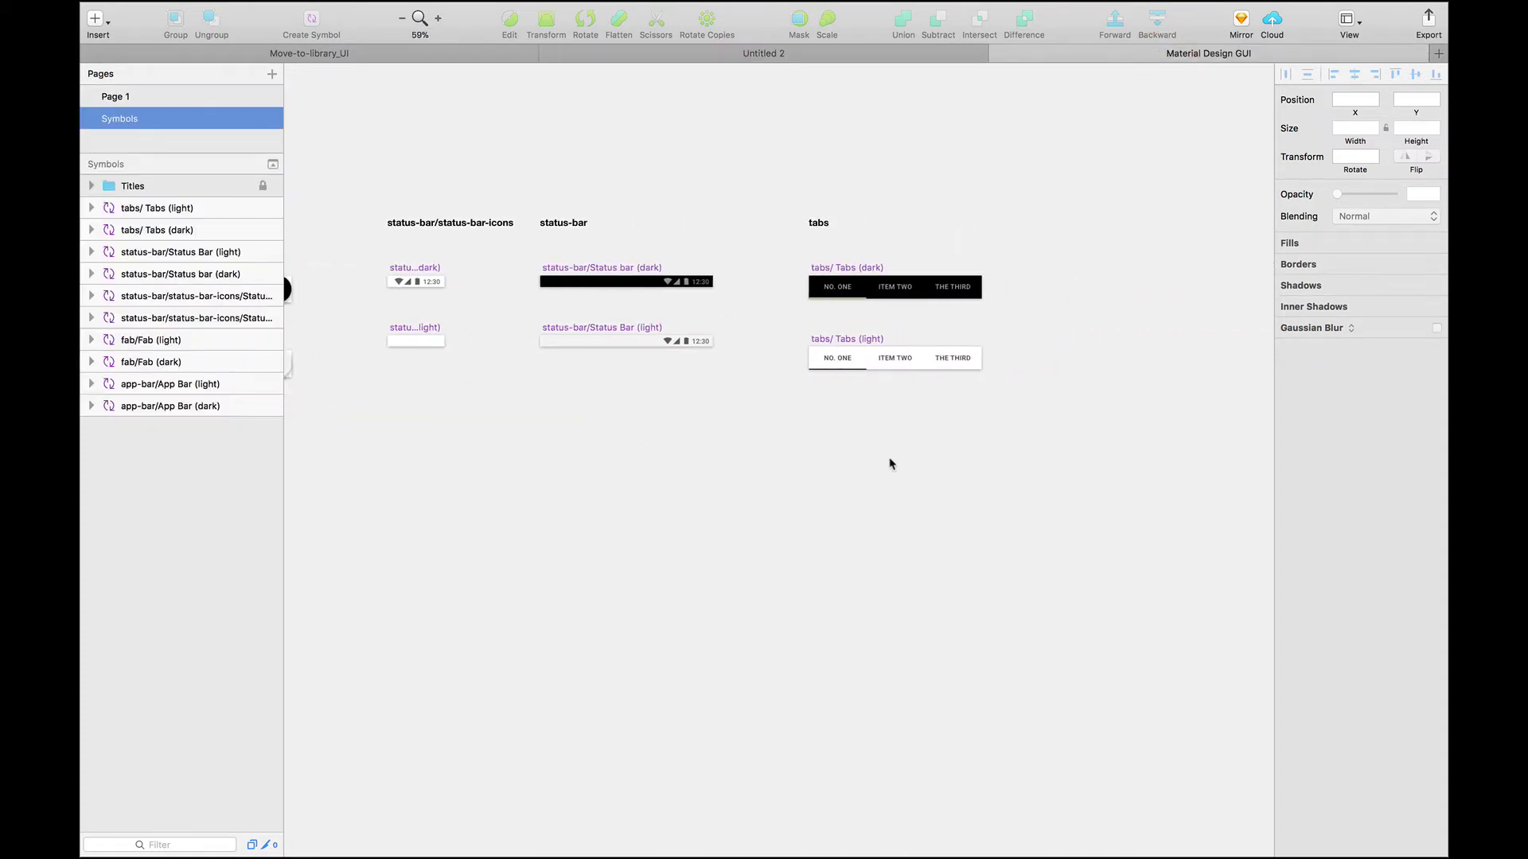
scroll(1021, 249, left, 6)
scroll(1022, 249, left, 2)
scroll(1021, 249, left, 5)
scroll(1022, 249, right, 3)
scroll(1021, 249, right, 1)
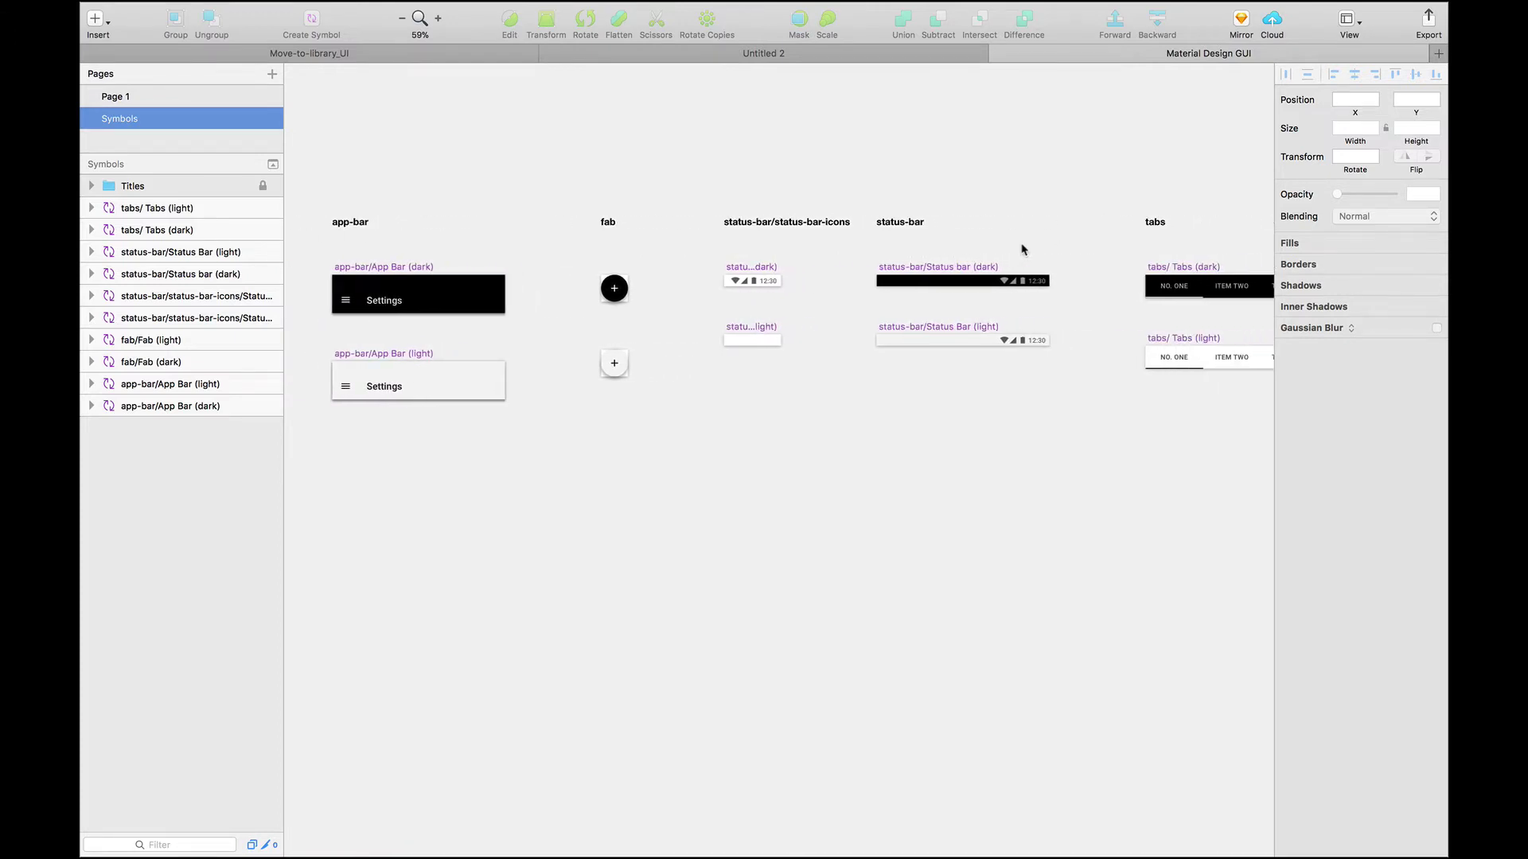
scroll(1021, 249, right, 2)
scroll(1022, 249, right, 1)
scroll(1022, 249, right, 1)
scroll(1021, 249, down, 1)
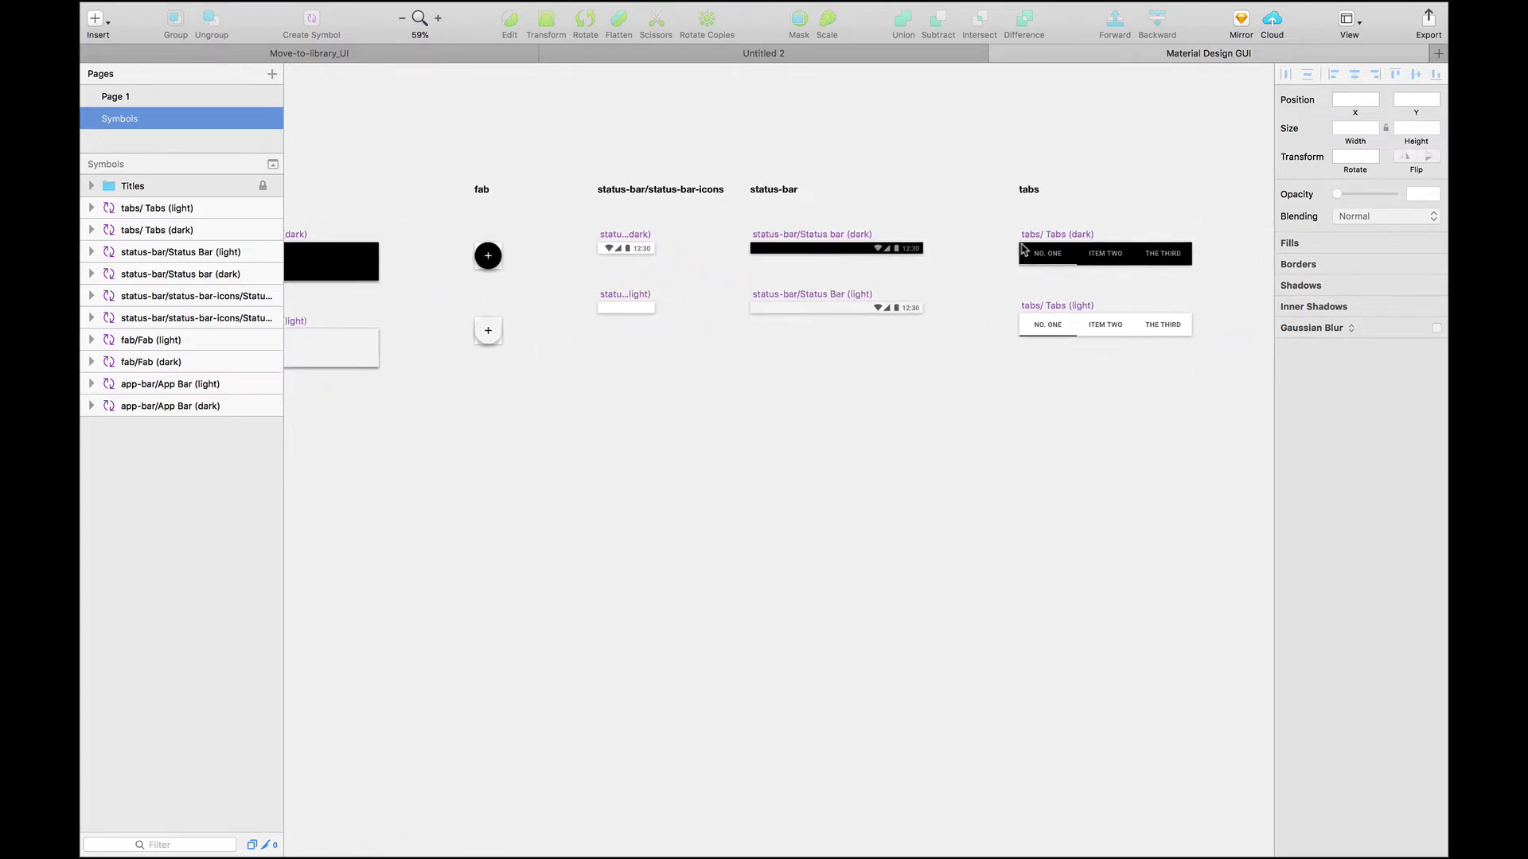
click(945, 373)
click(1074, 427)
Step: Create a new document from the Material Design template and zoom to its light keyboard symbol
mouse_move(150, 6)
click(182, 11)
mouse_move(239, 46)
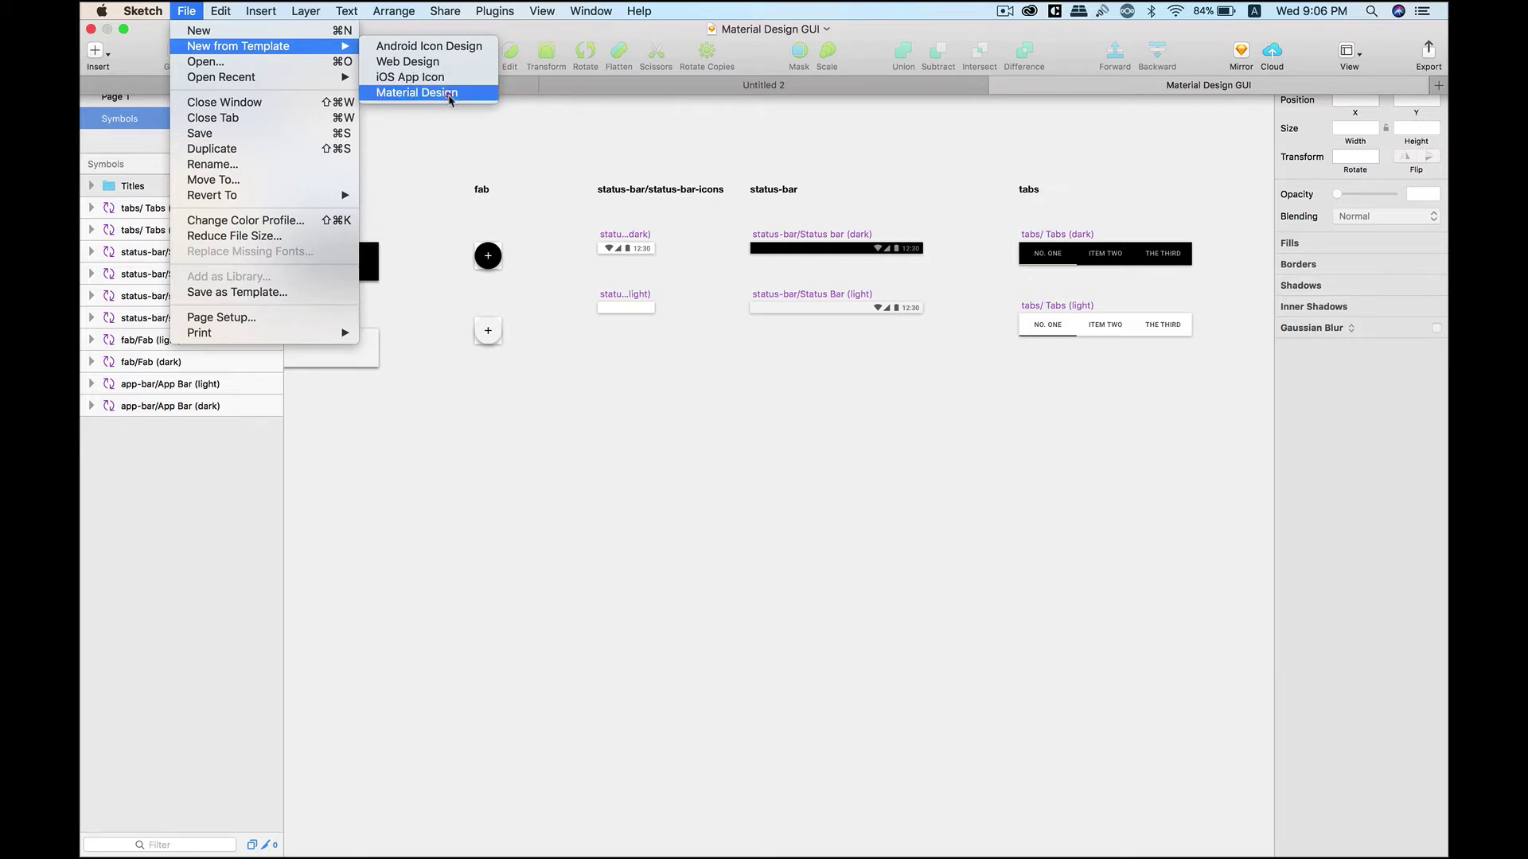
click(449, 94)
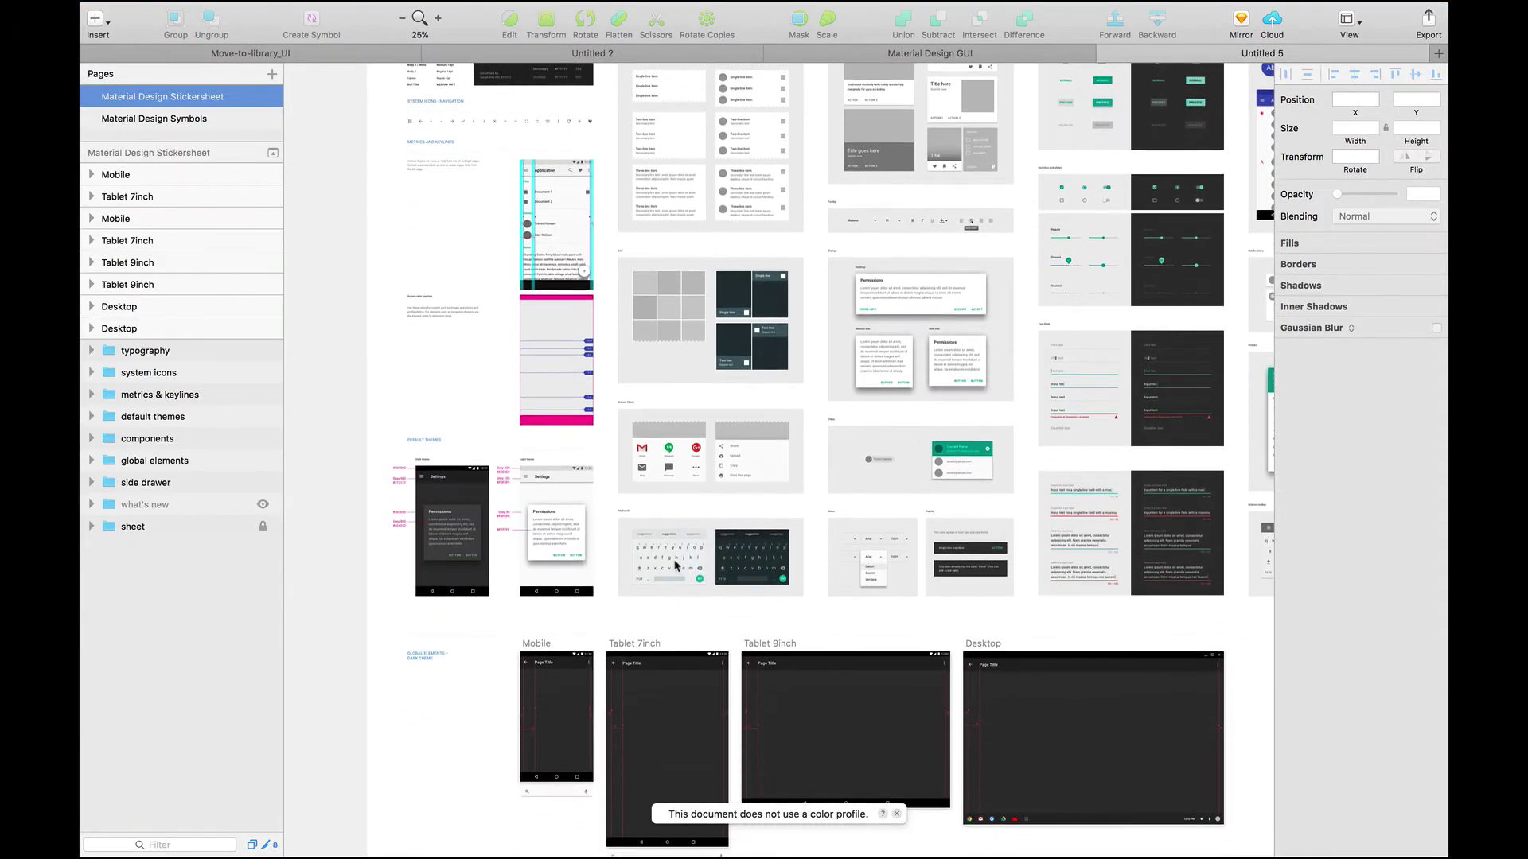
click(668, 560)
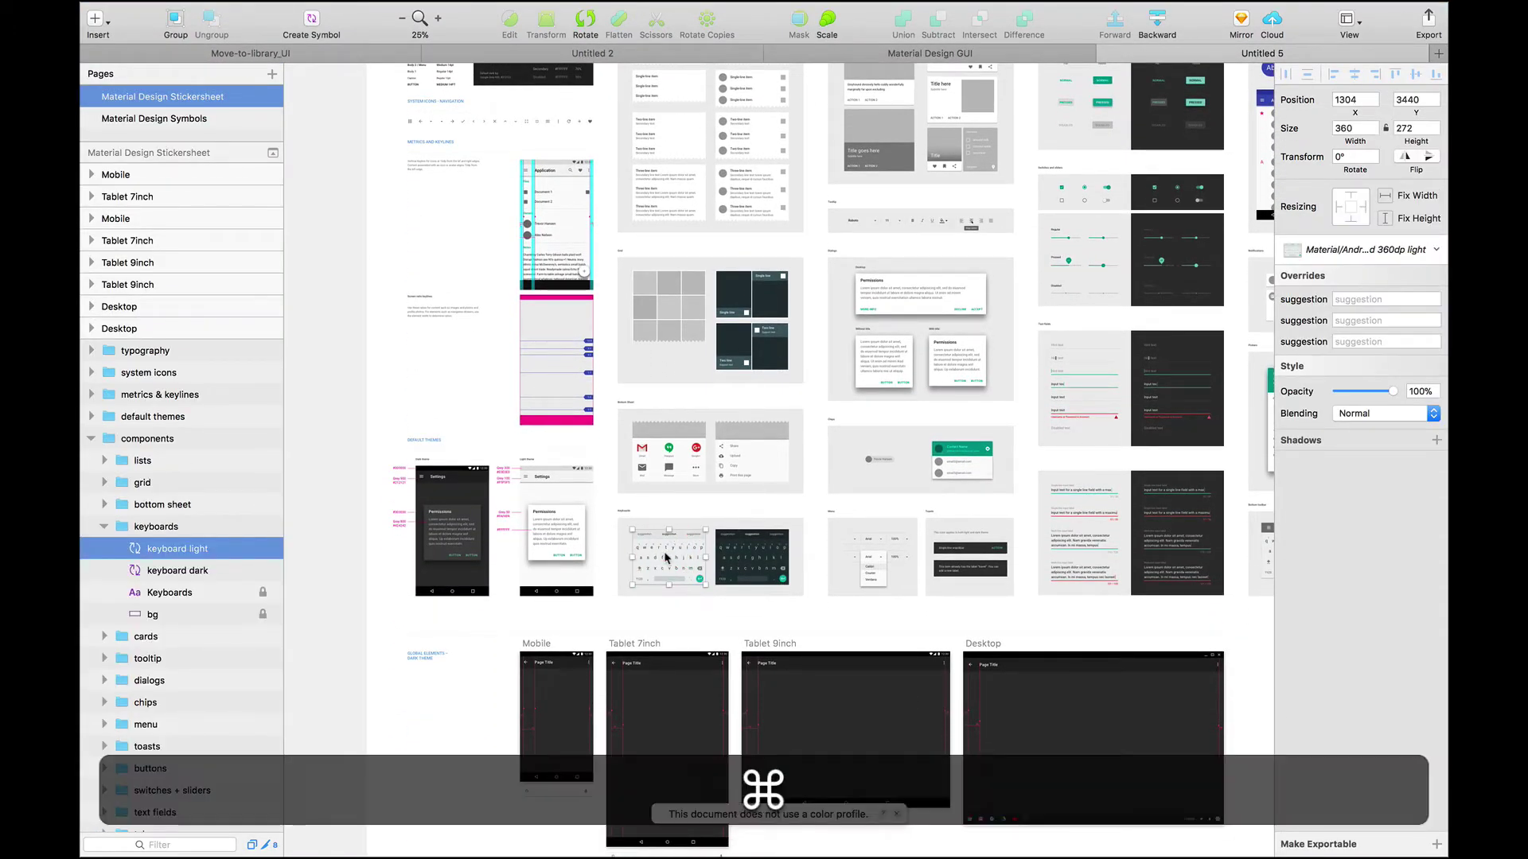
key(super+2)
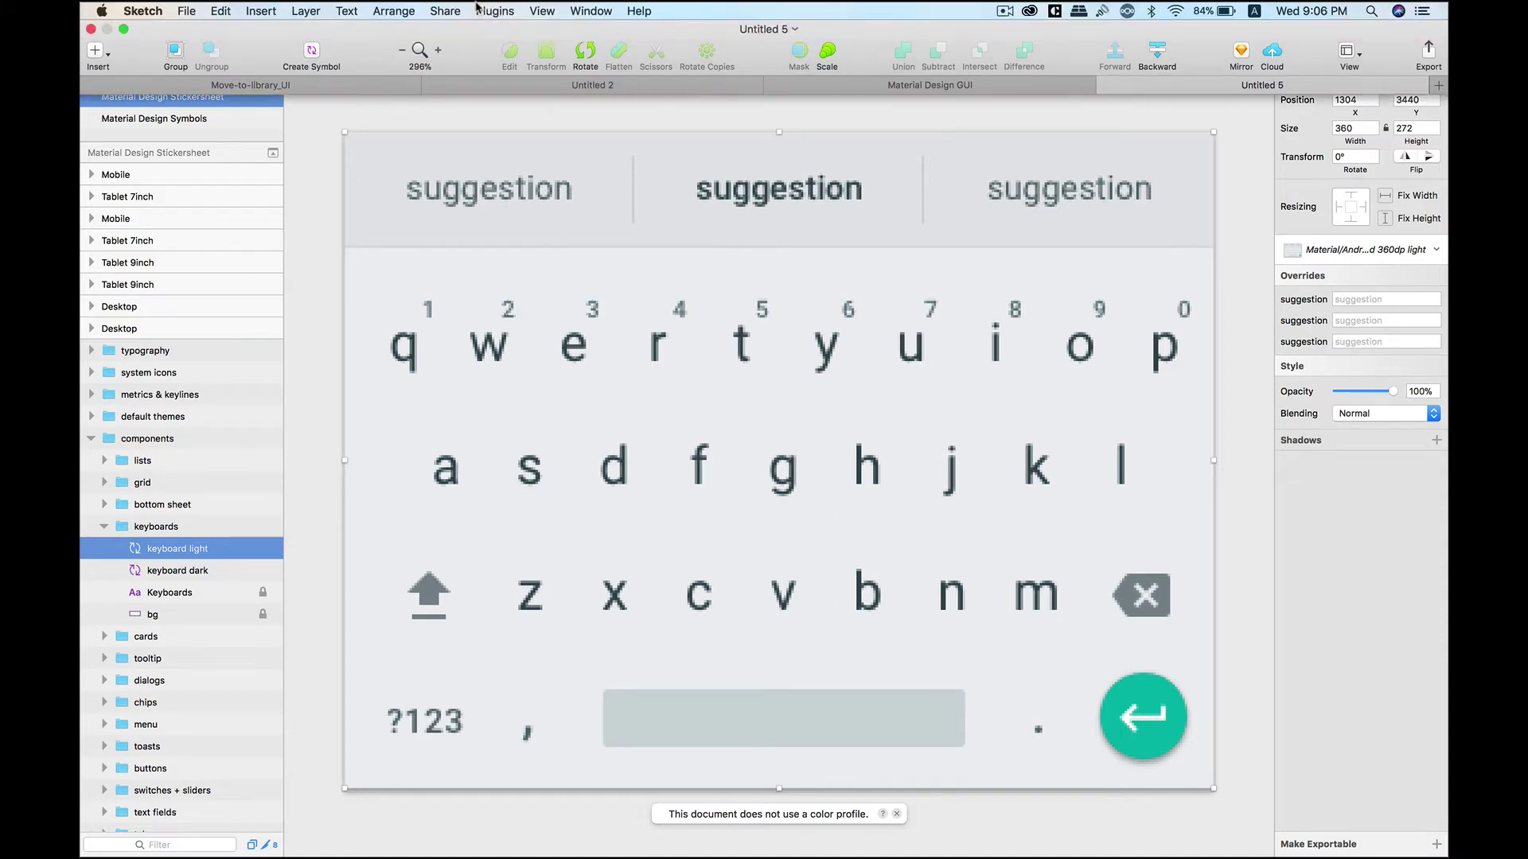
Step: Run Move Selected Symbols To Library on the keyboard, choosing Material Design GUI as destination
click(494, 11)
mouse_move(527, 108)
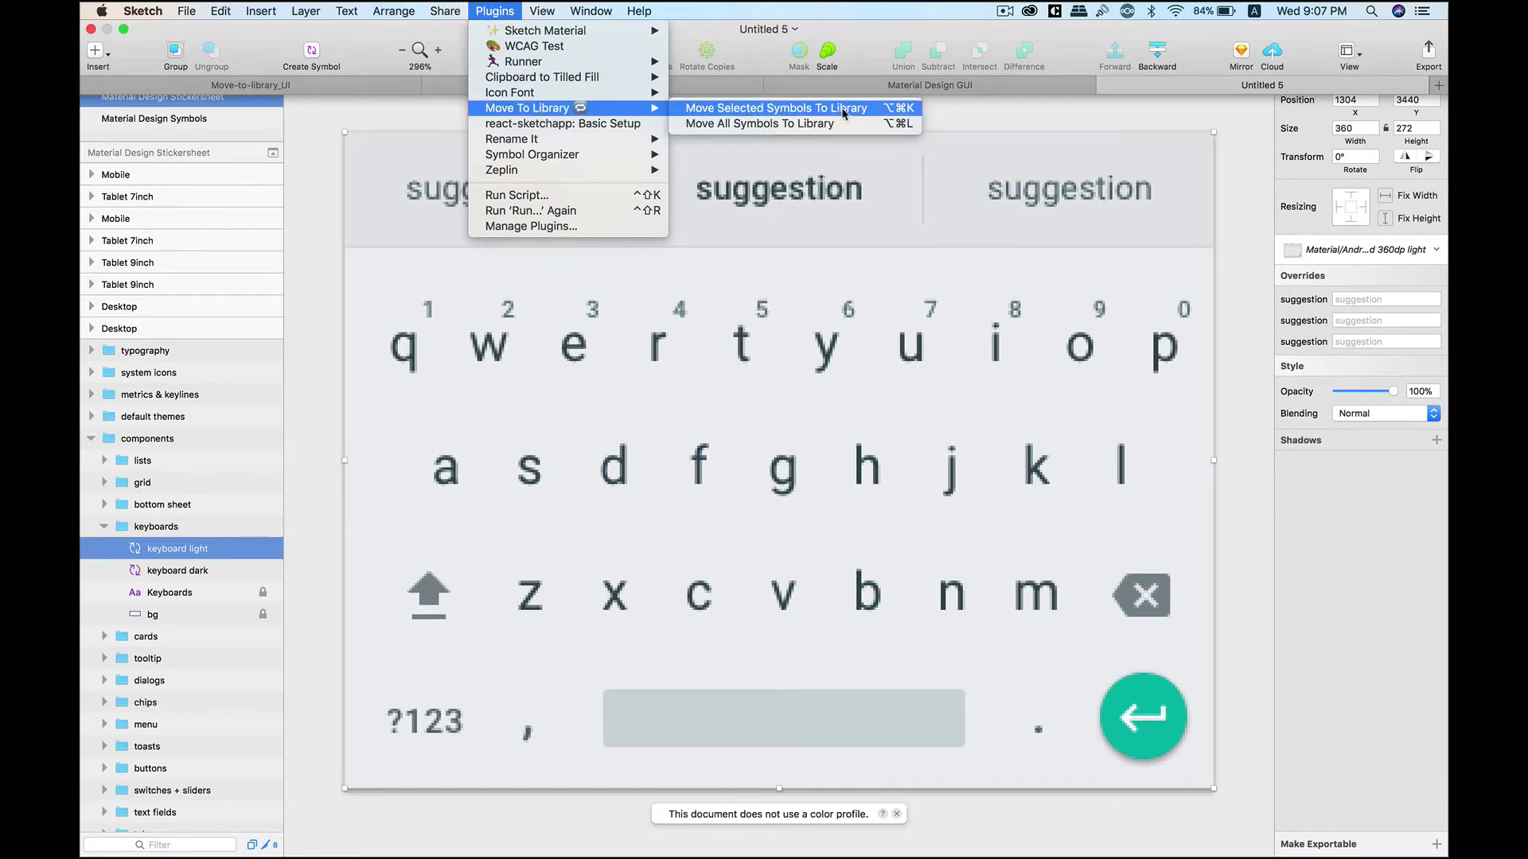
click(845, 112)
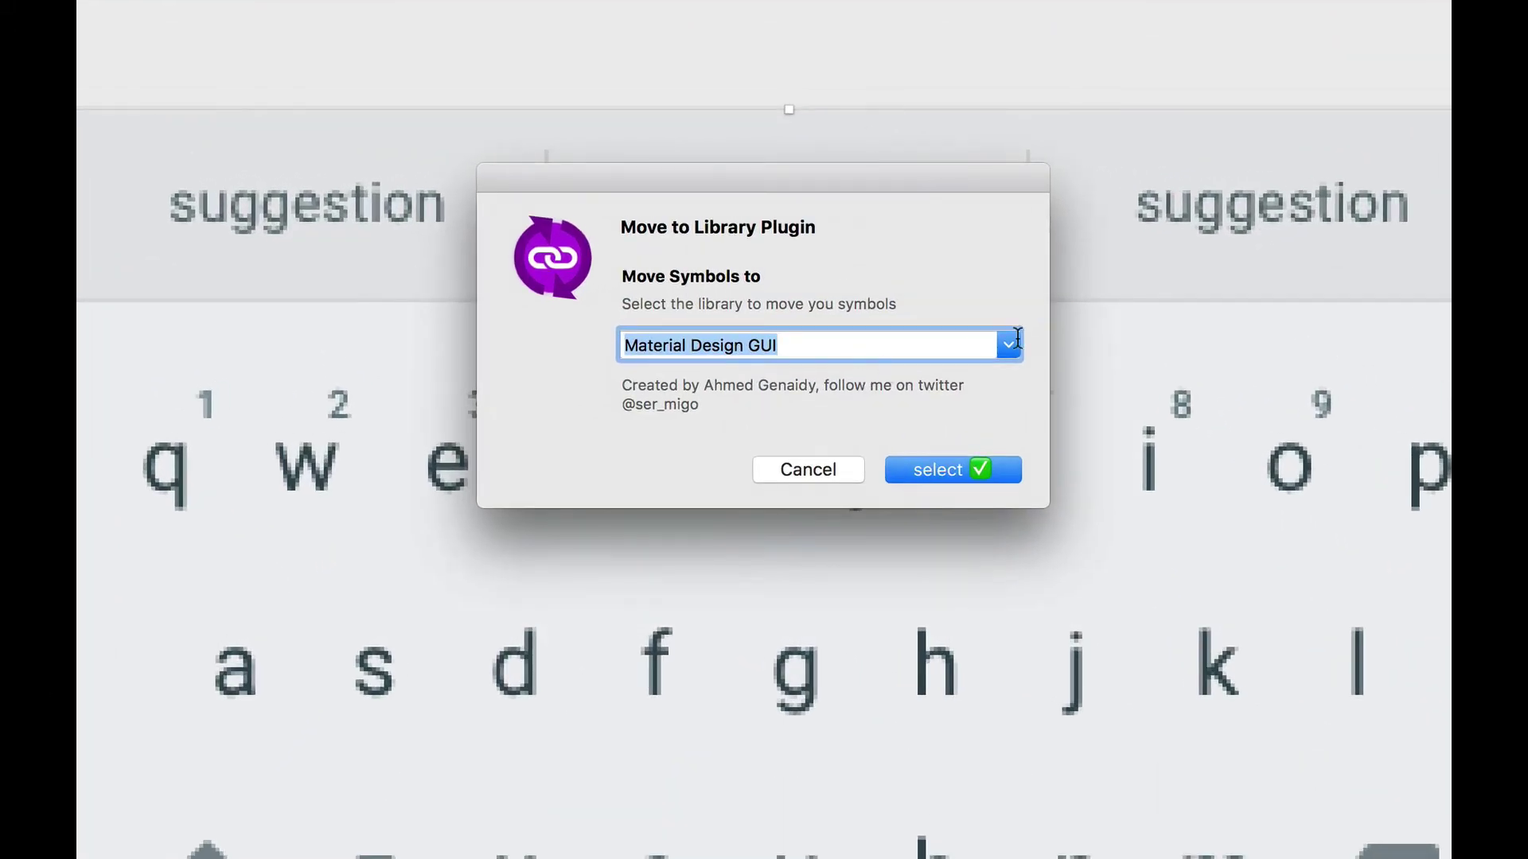
click(1009, 350)
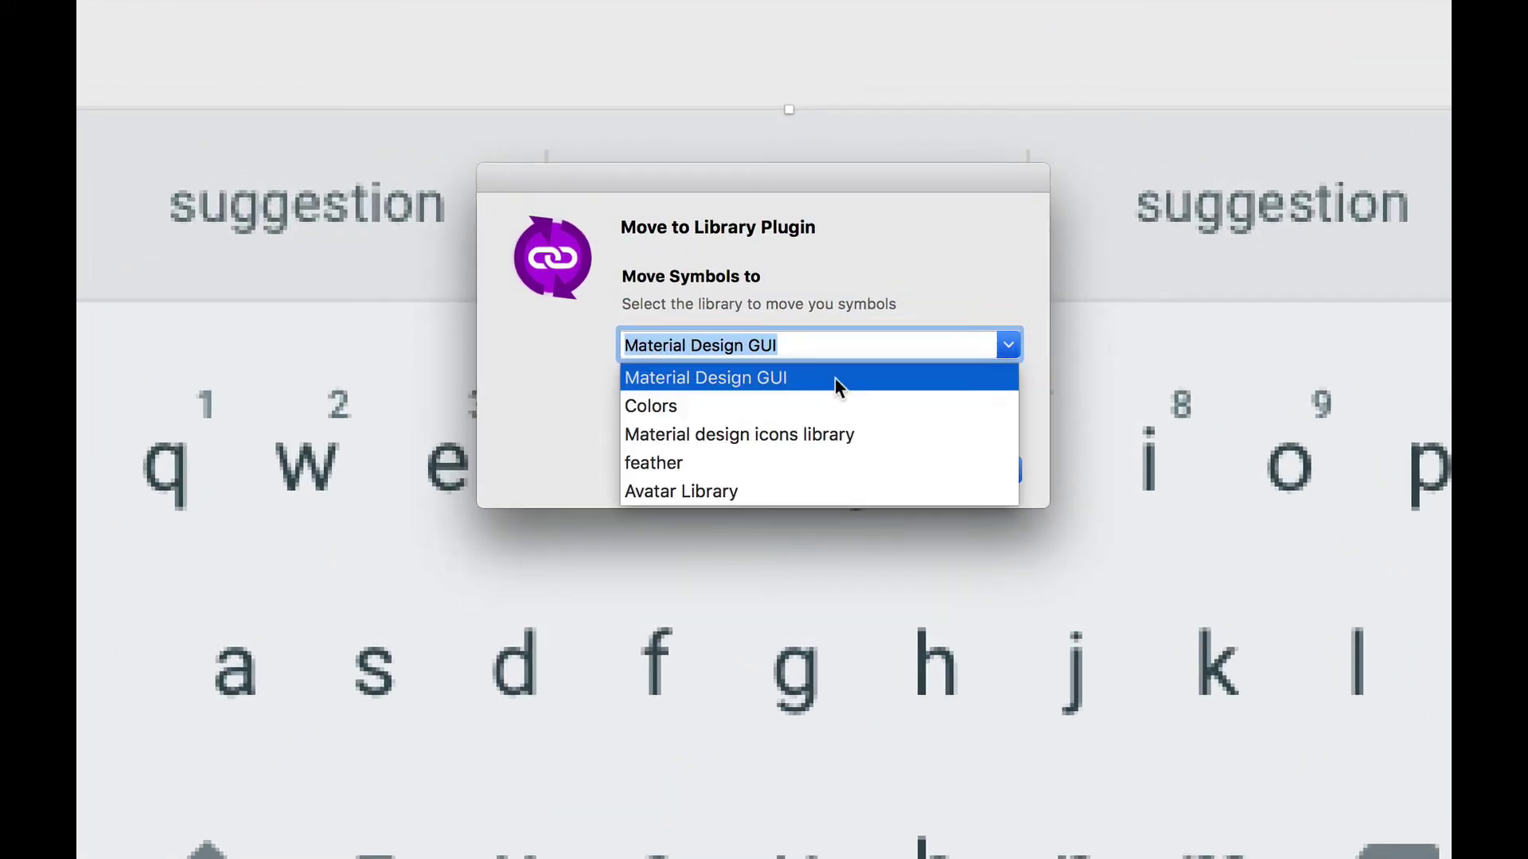
click(664, 406)
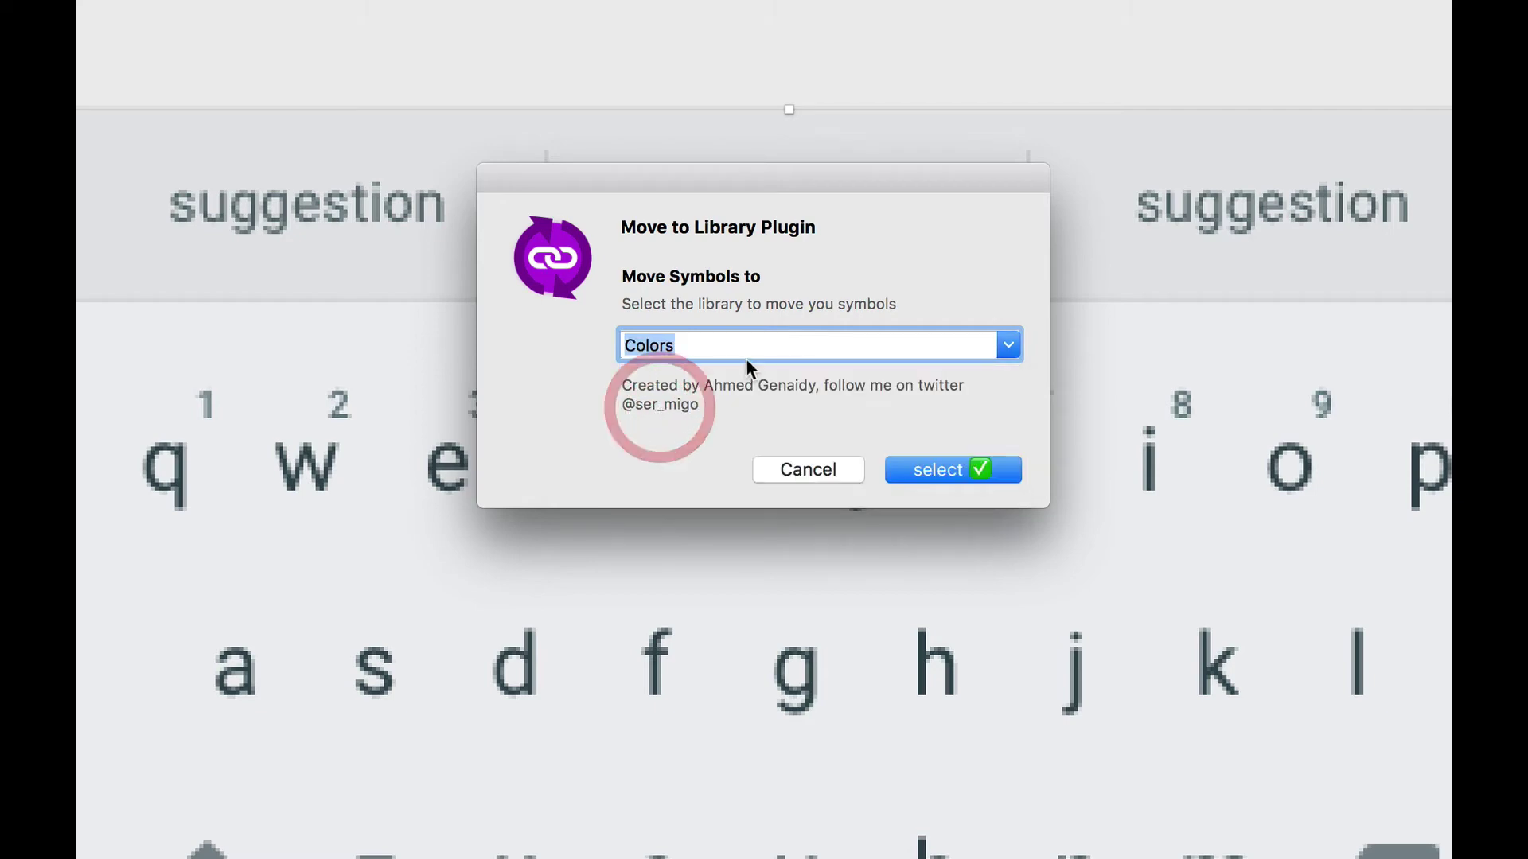
click(1006, 350)
click(750, 436)
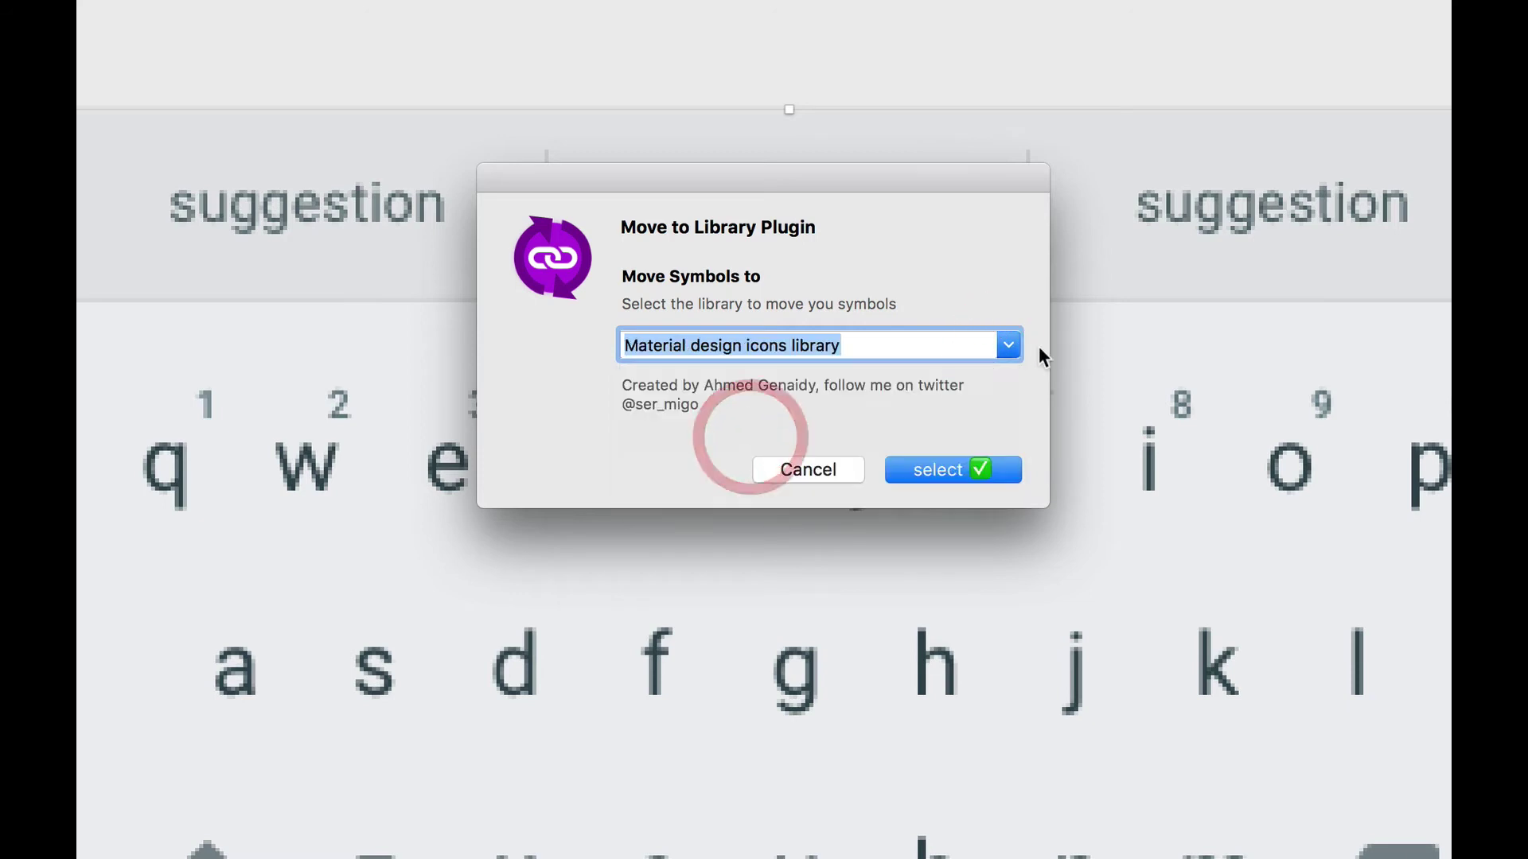
click(1010, 347)
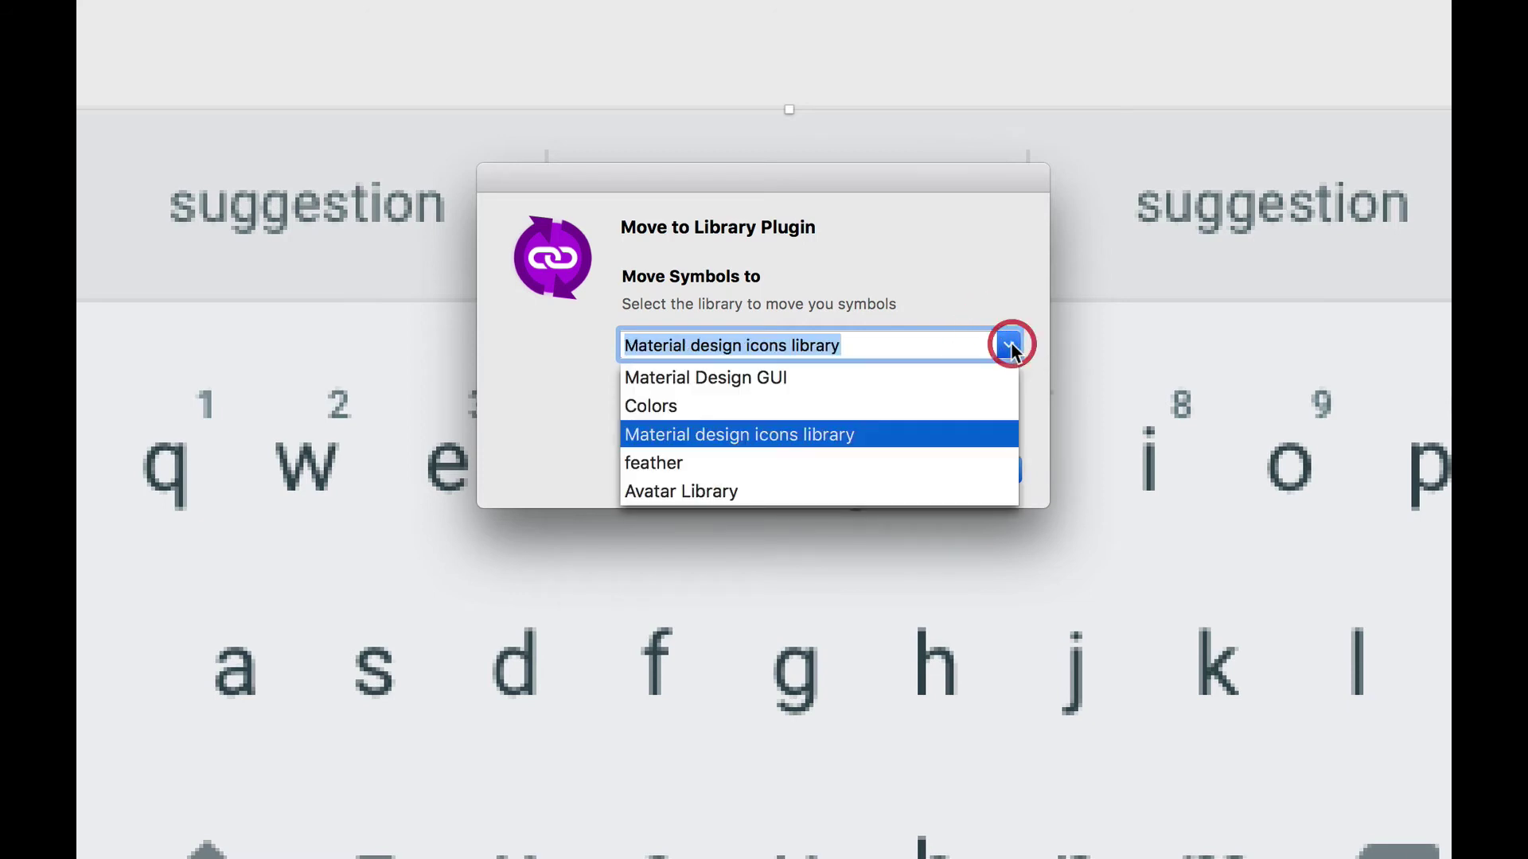
click(694, 380)
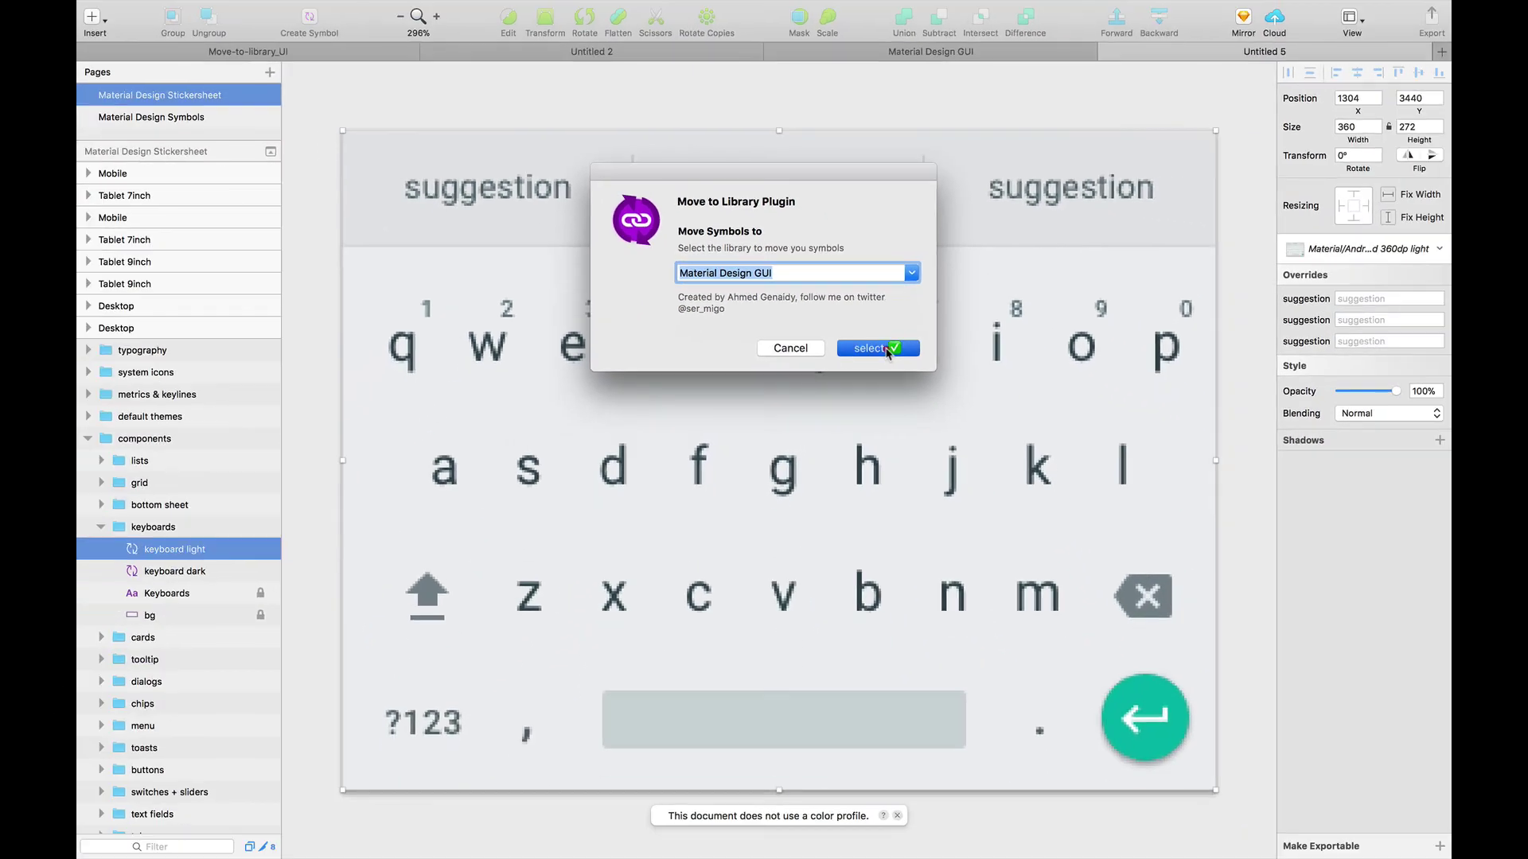
Step: Confirm moving the light keyboard into Material Design GUI, then close that library's document
click(991, 456)
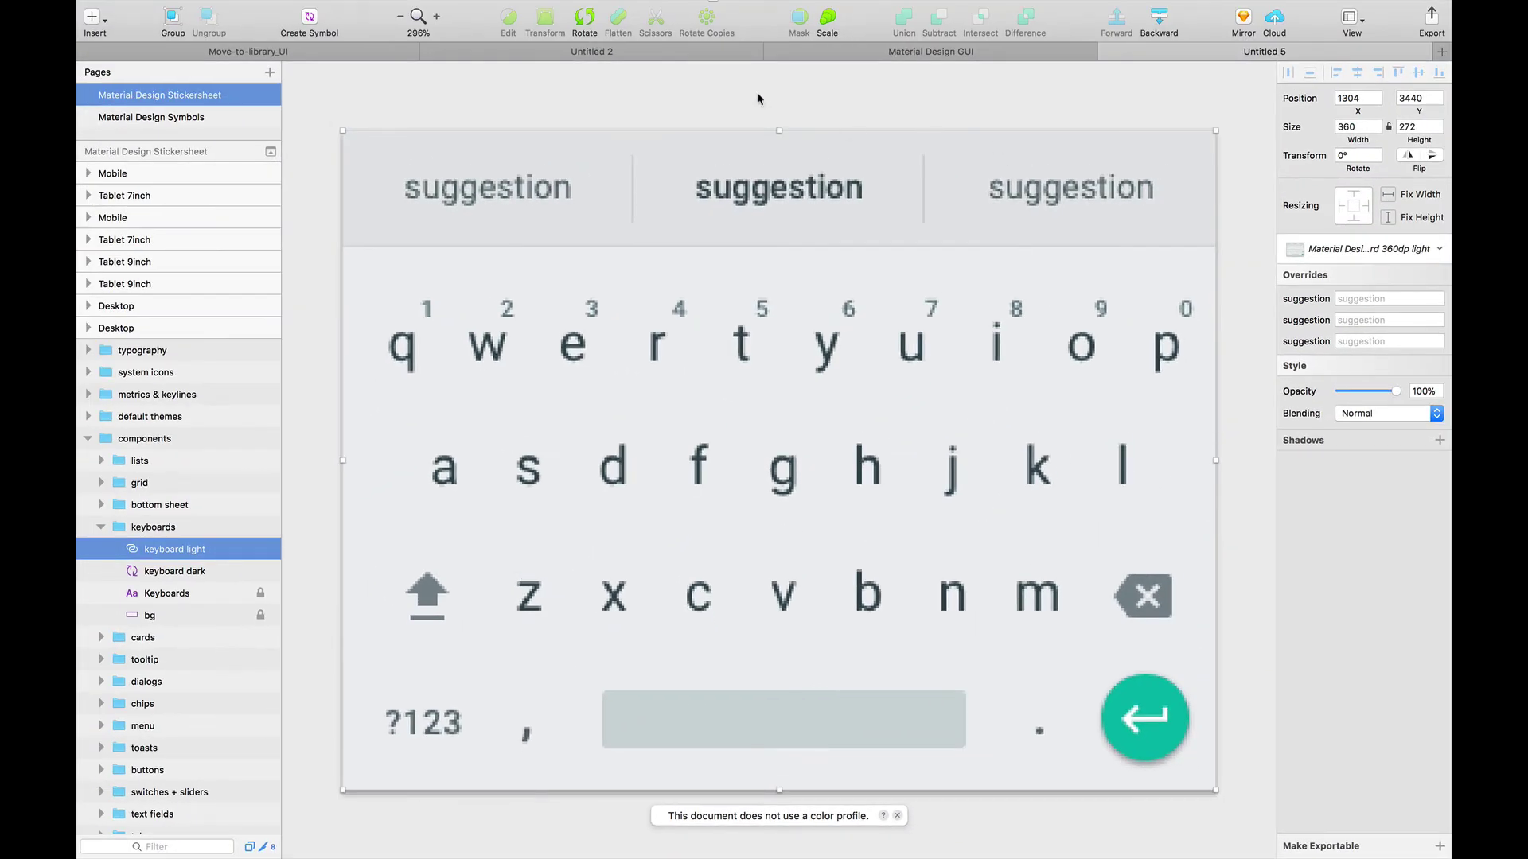
click(837, 57)
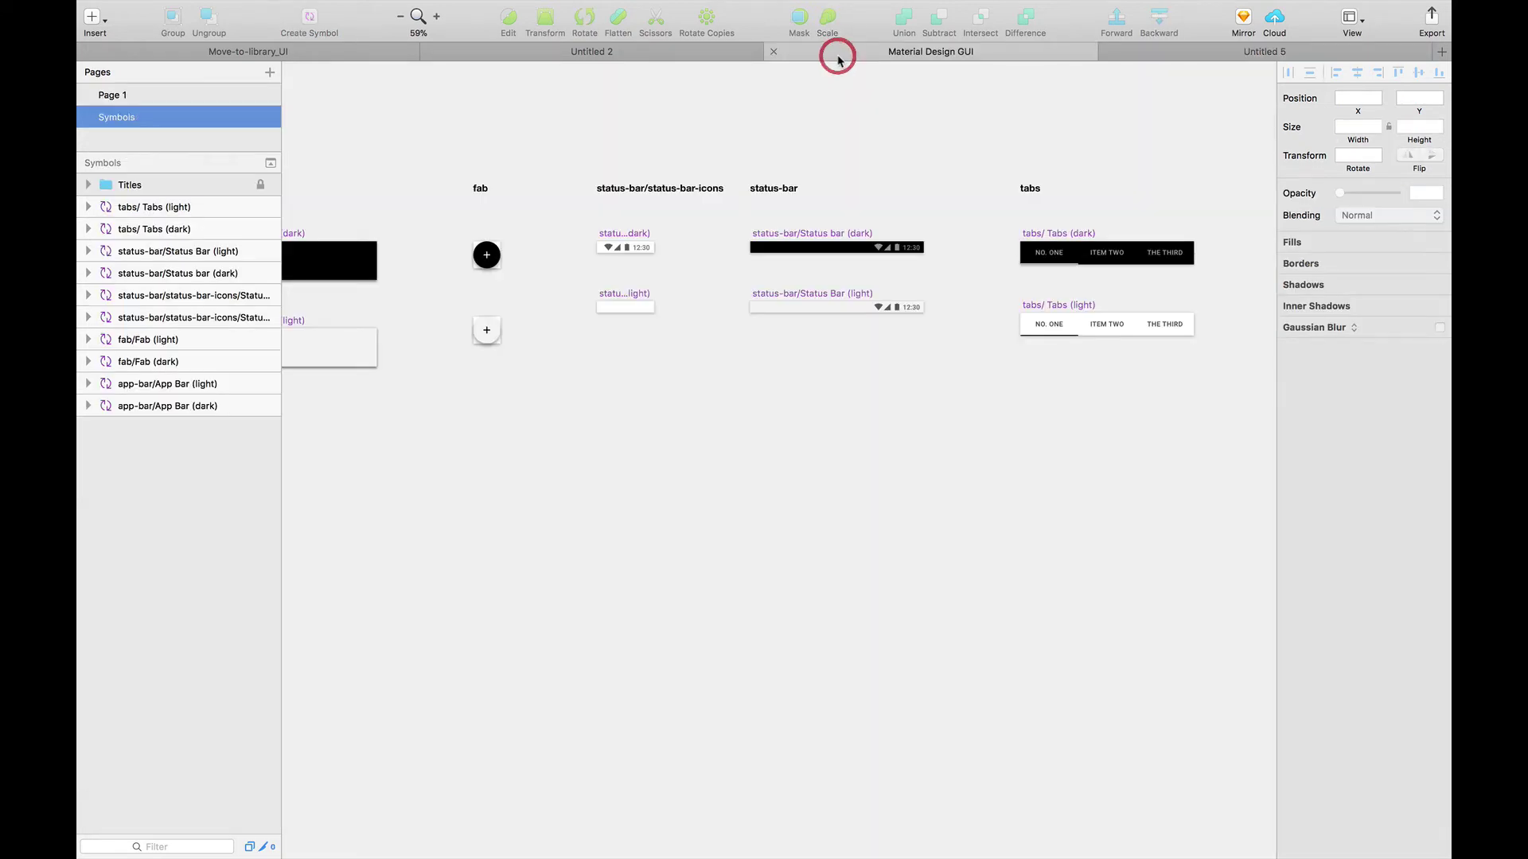
click(773, 54)
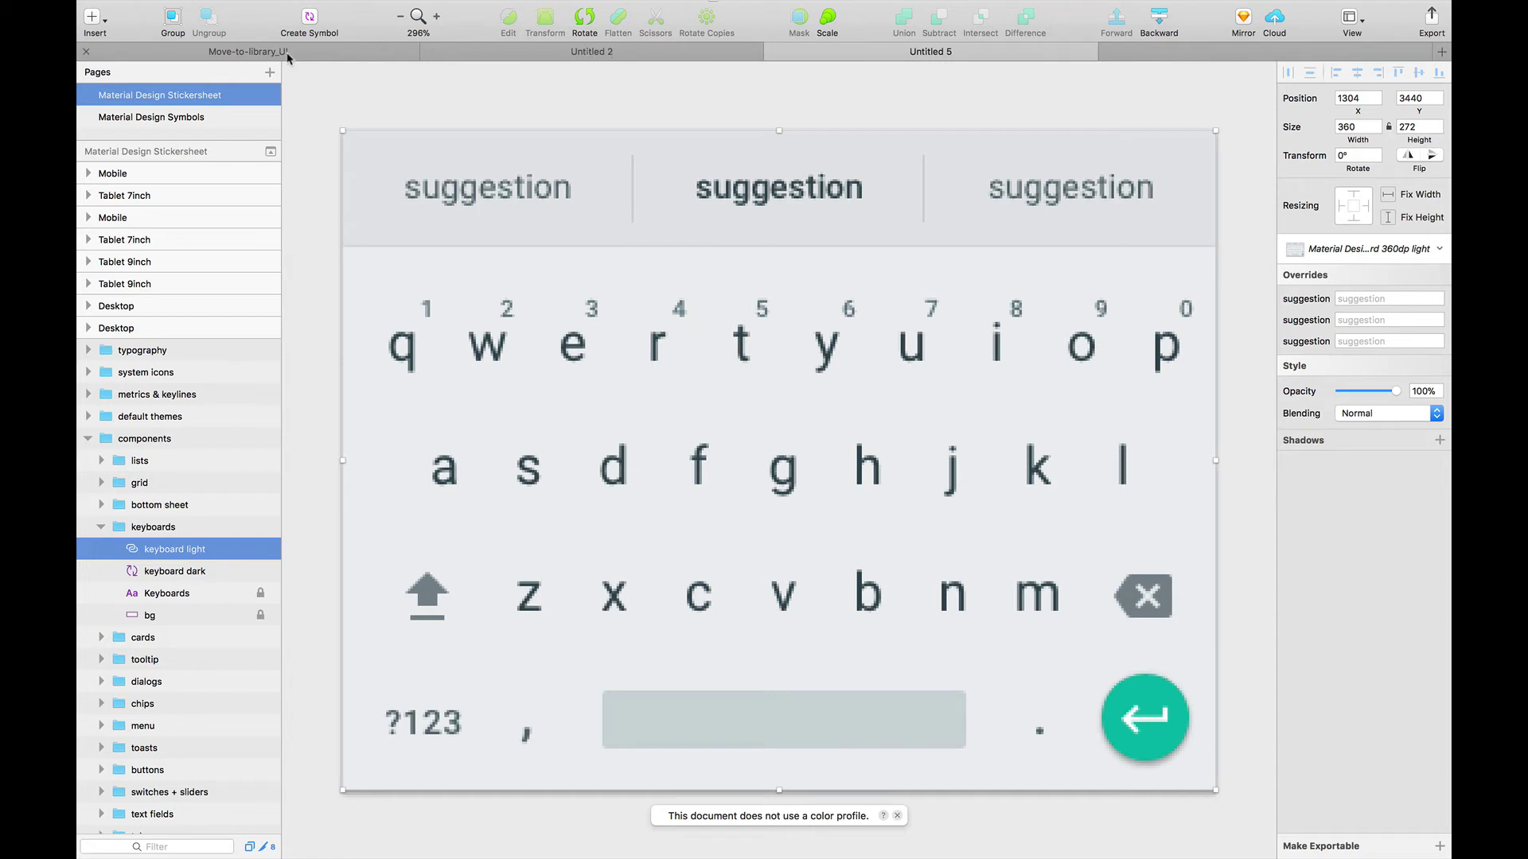
Step: In Move-to-library_UI, select the Gallery's bottom-right face picture and open the Insert menu
click(288, 55)
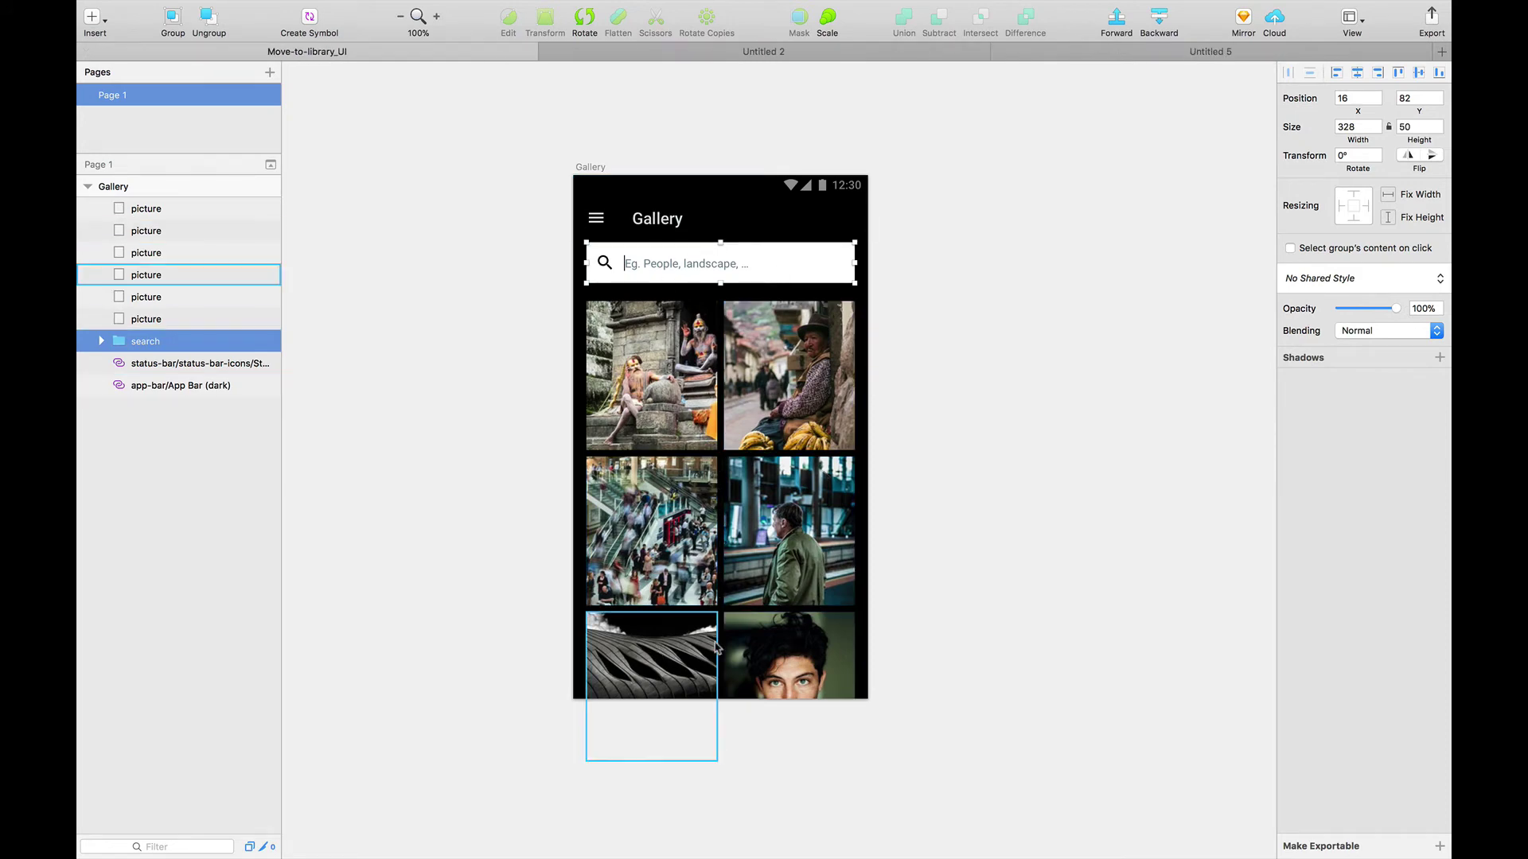
click(818, 664)
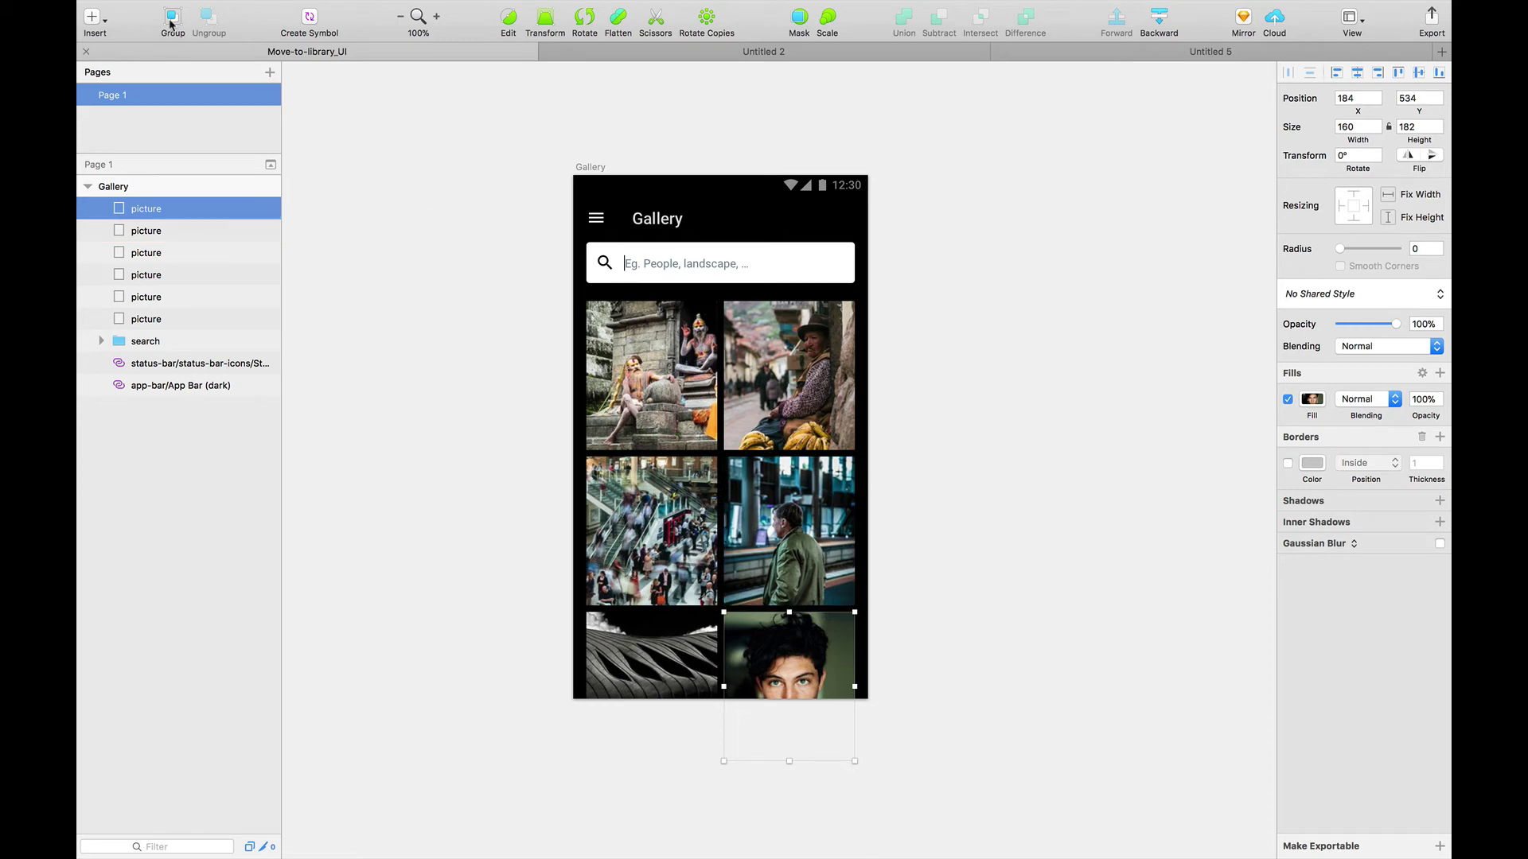
click(93, 19)
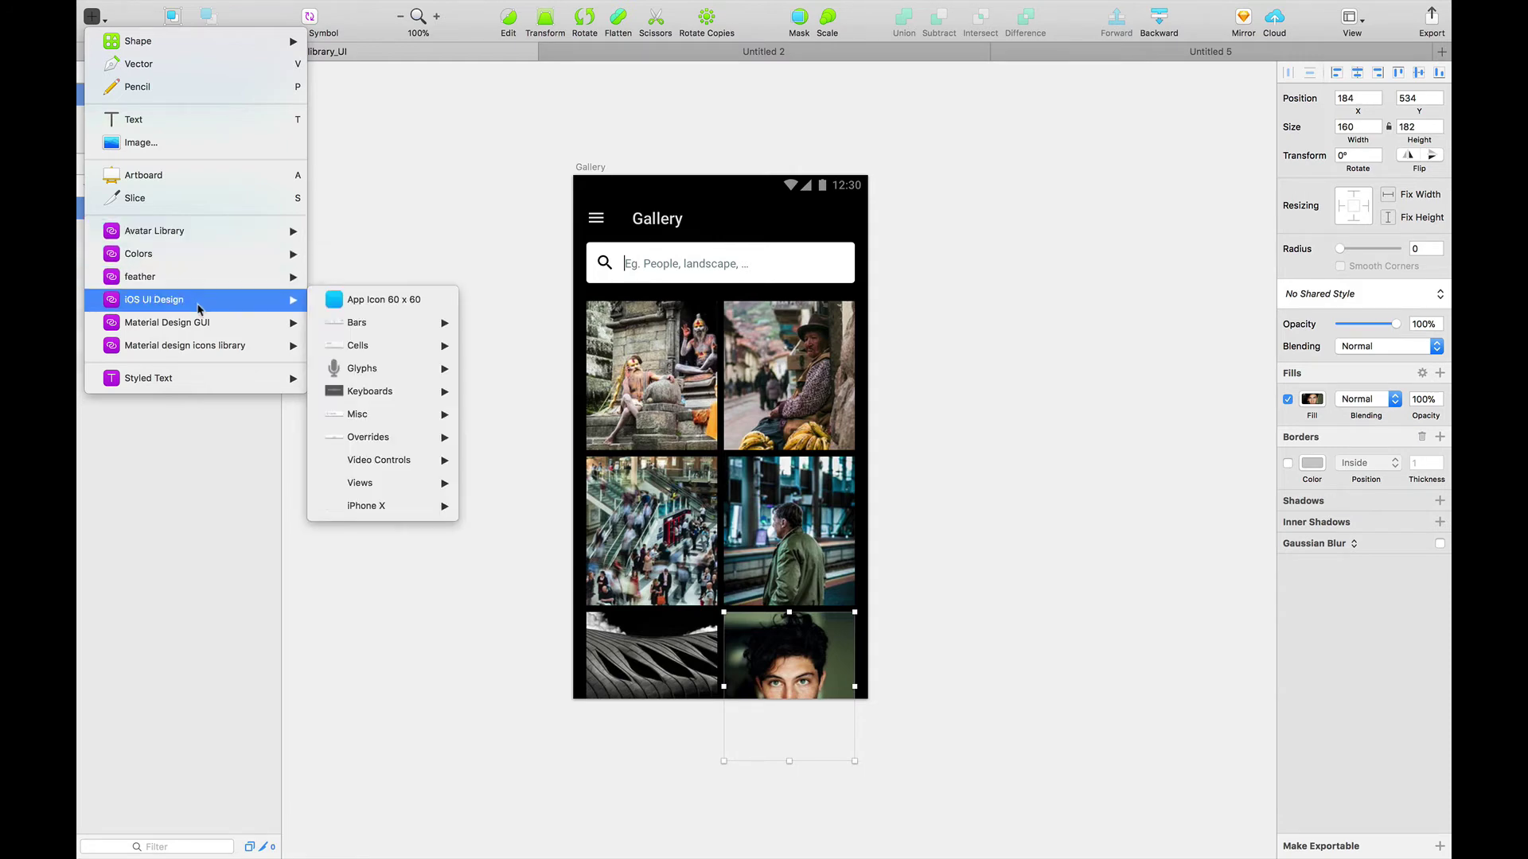
mouse_move(167, 323)
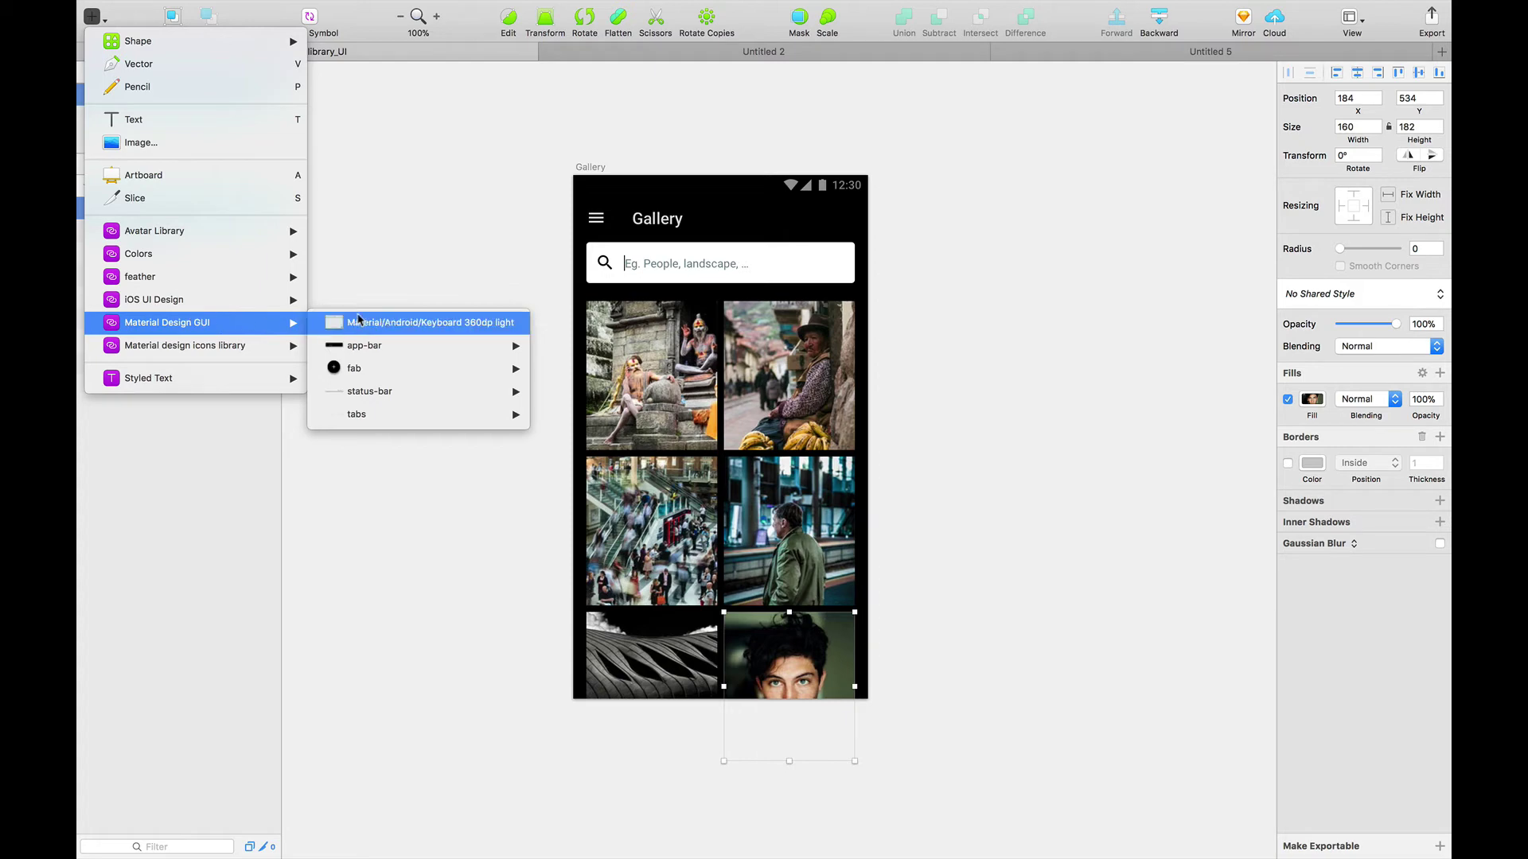
Step: Drop the light Keyboard 360dp symbol at the Gallery artboard's bottom with X set to 0
click(440, 326)
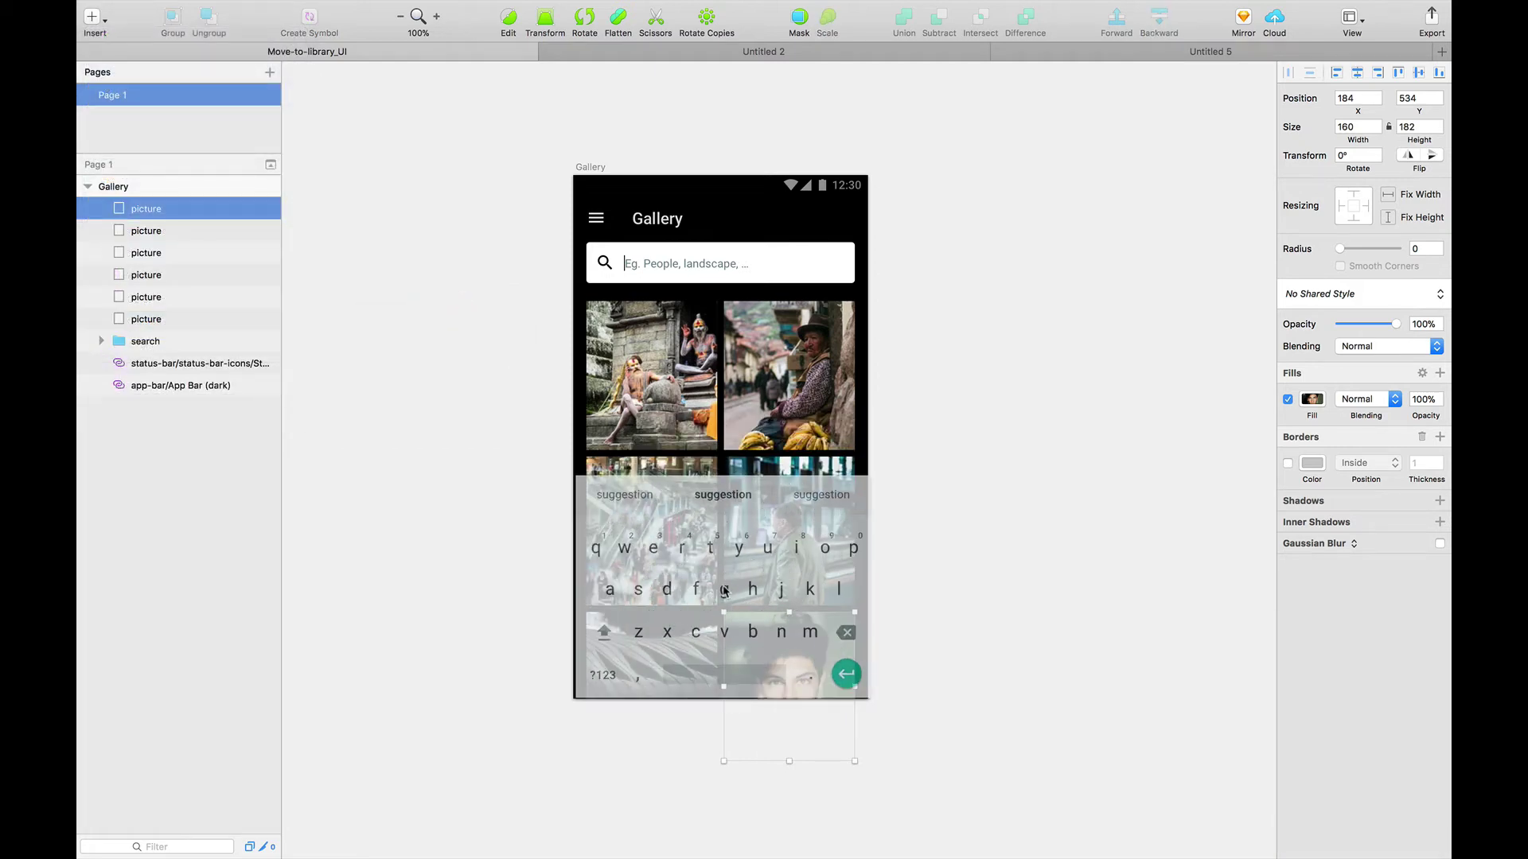
click(724, 590)
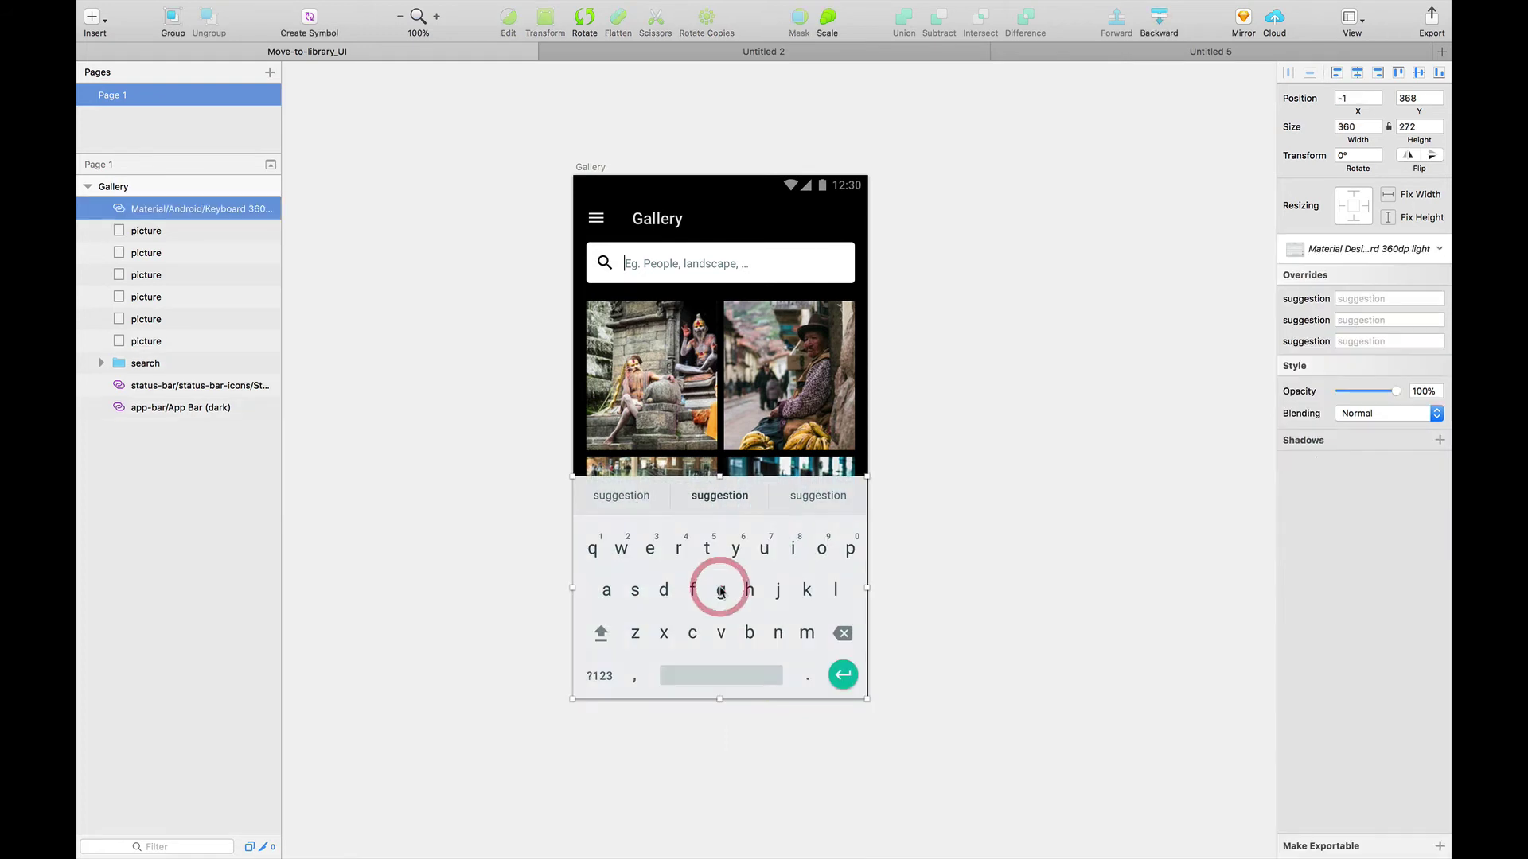
click(1340, 72)
click(972, 634)
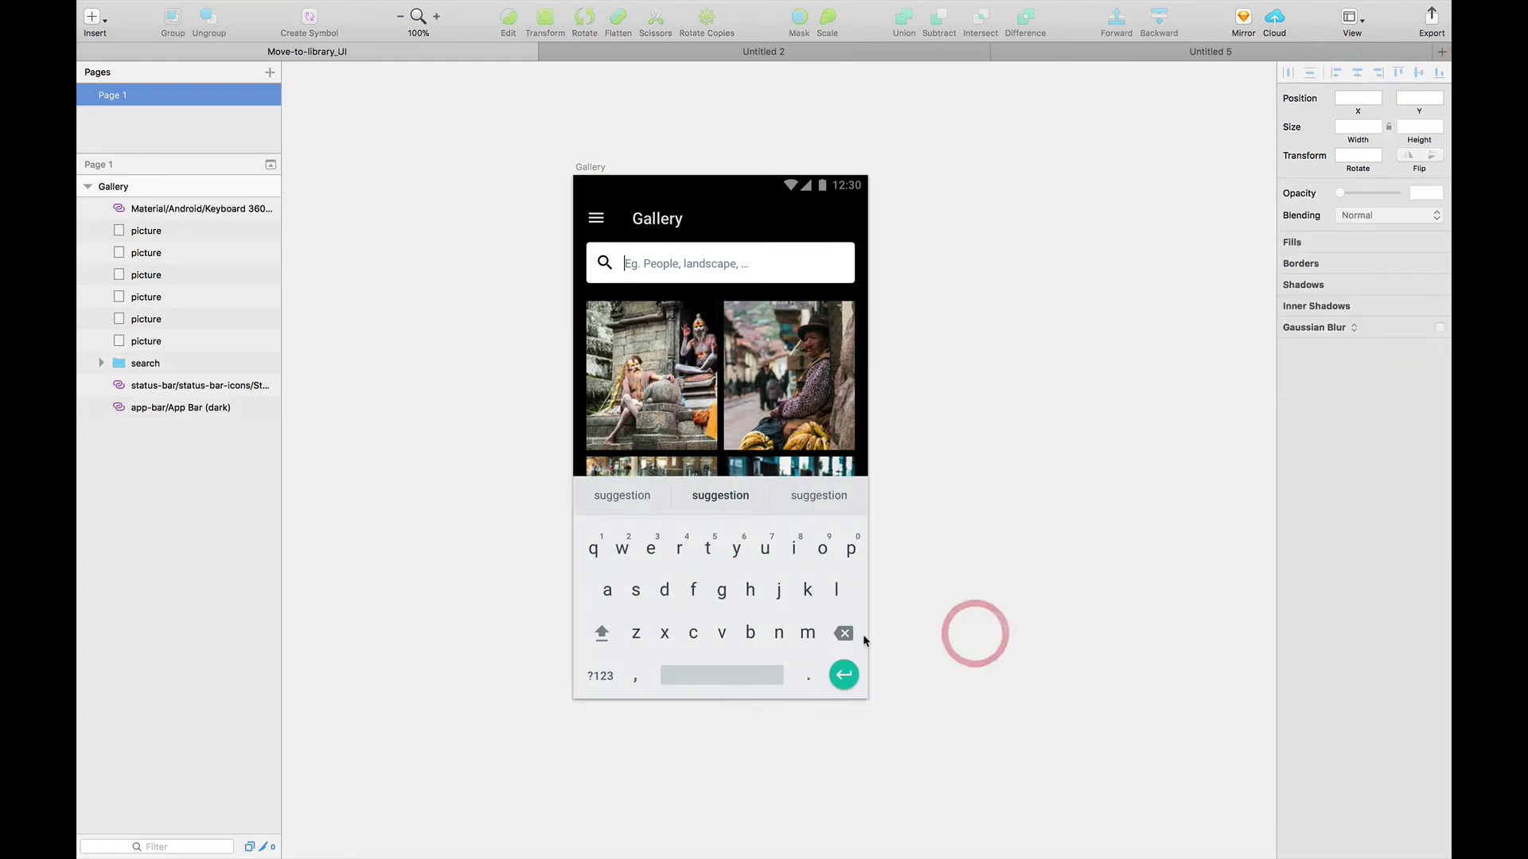
click(768, 596)
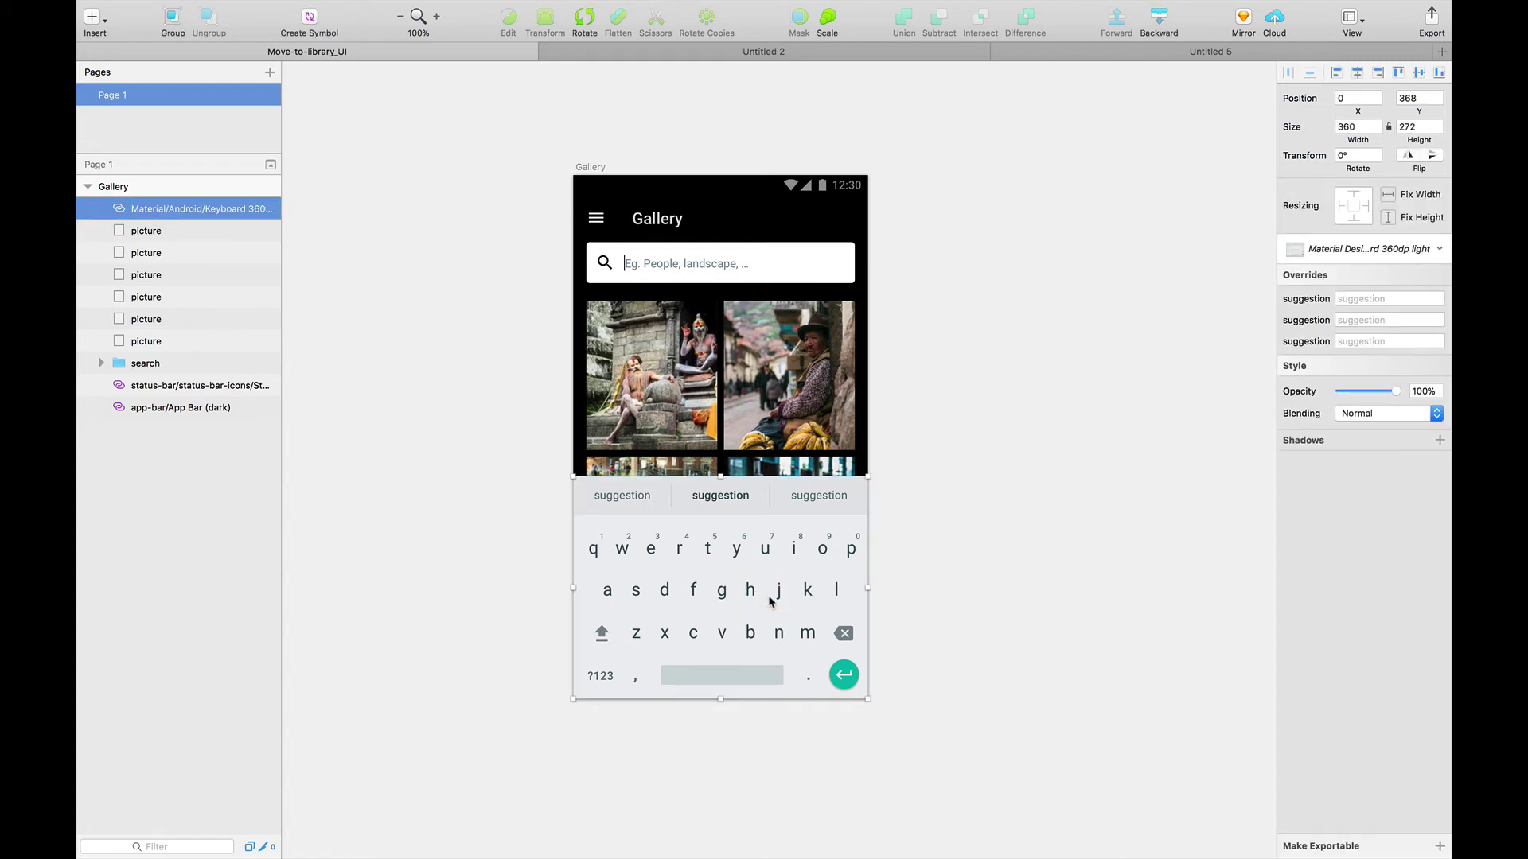
click(757, 231)
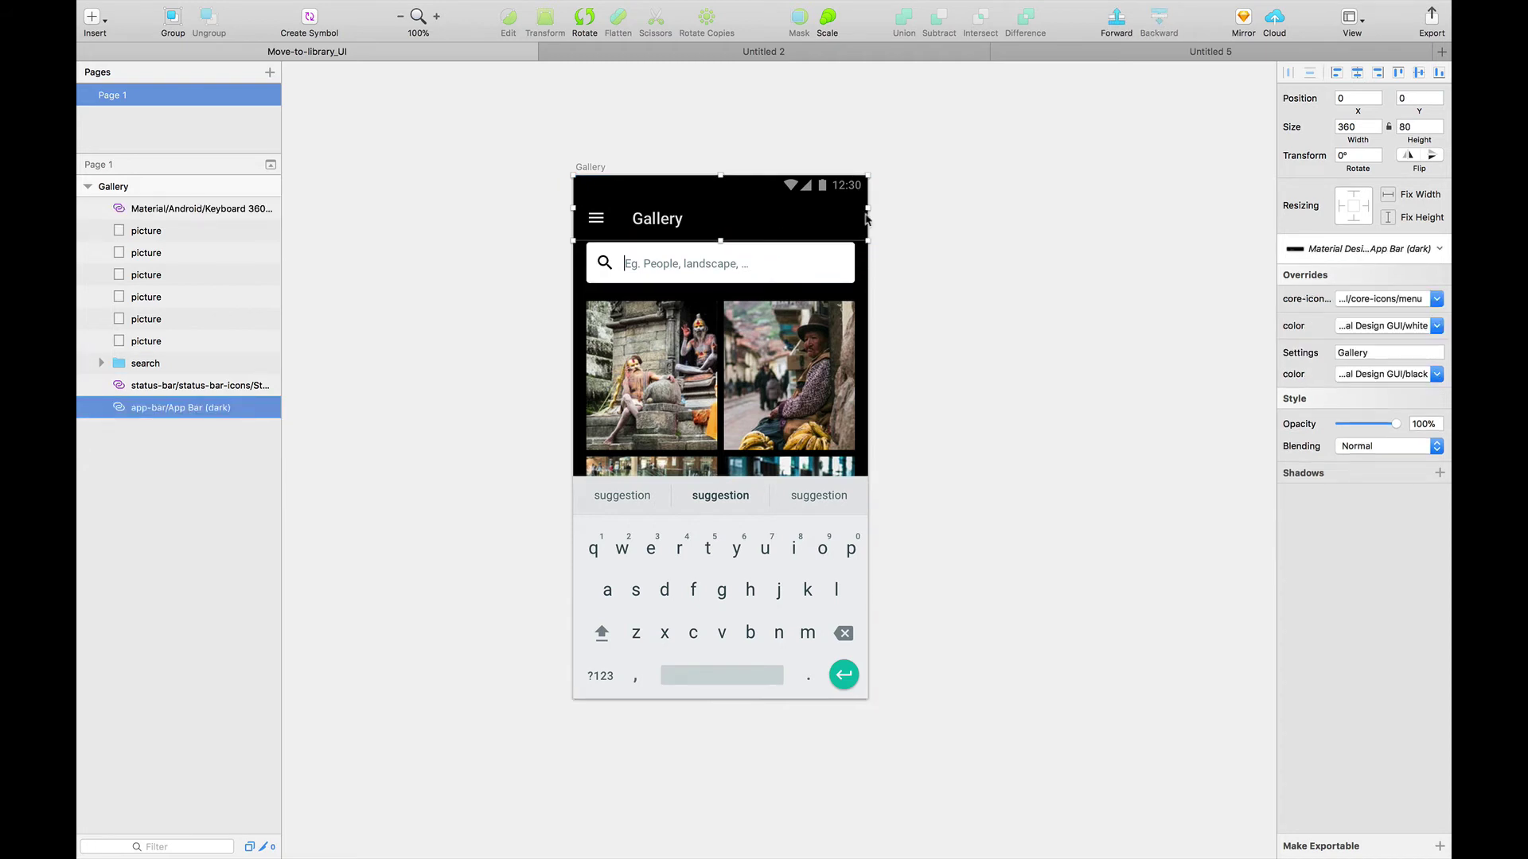
click(812, 567)
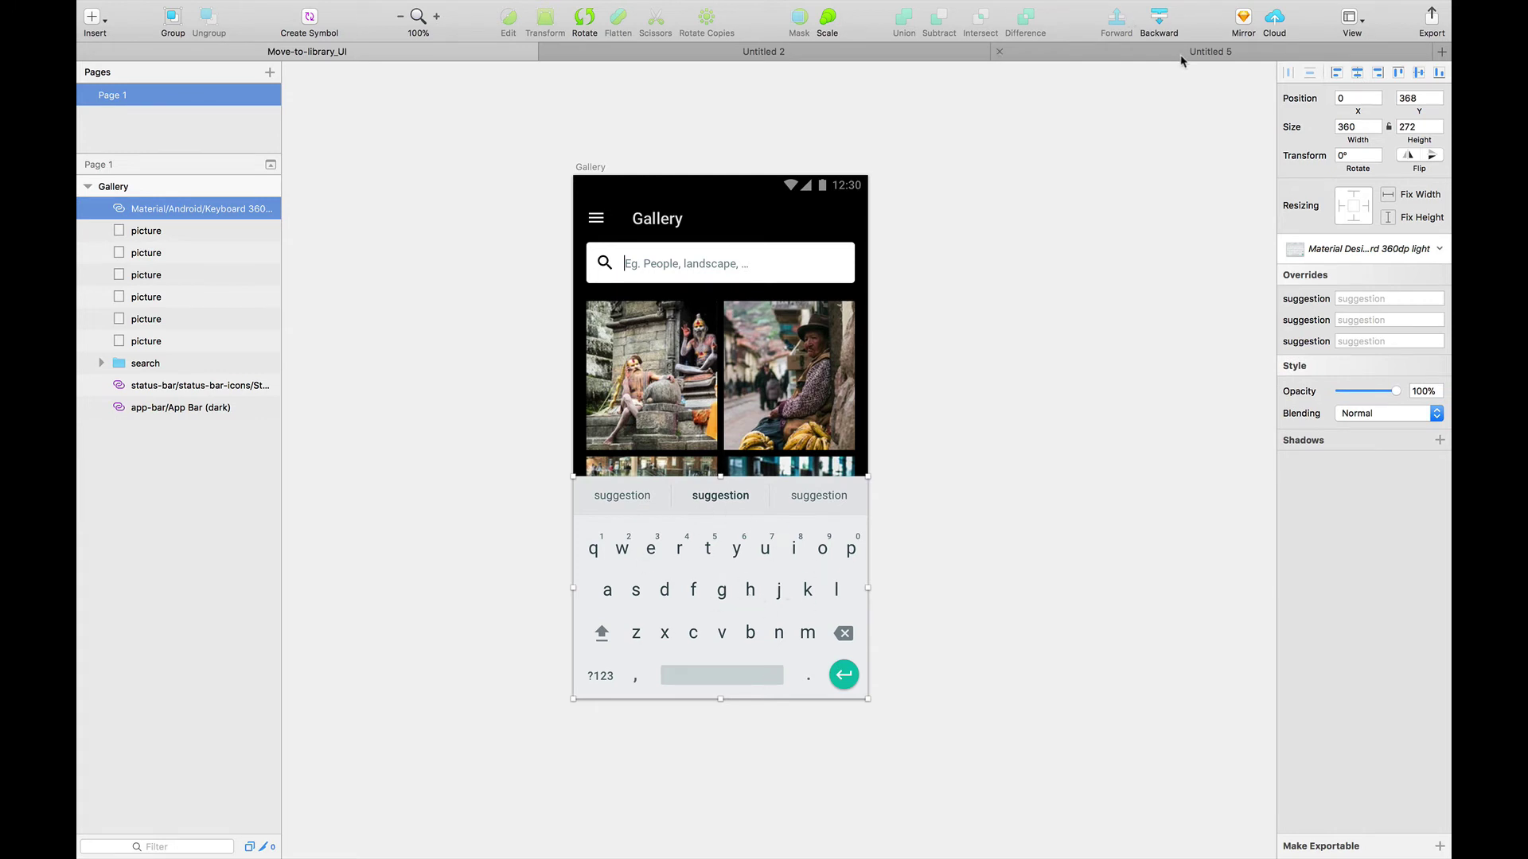
Step: Select the keyboard dark symbol in the Untitled 5 document
click(1101, 56)
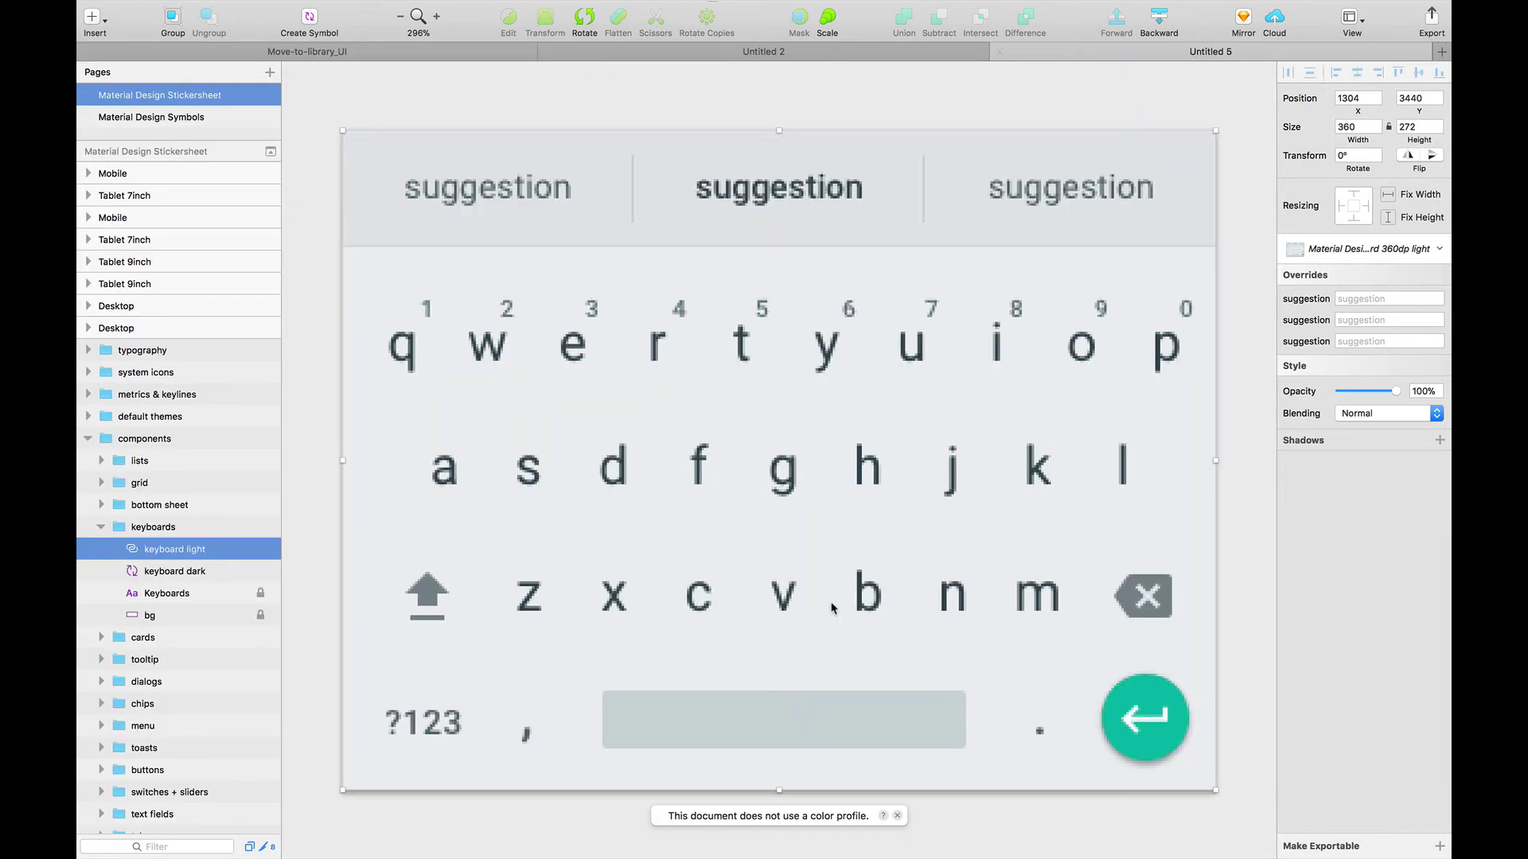
scroll(760, 382, right, 10)
scroll(760, 382, right, 8)
scroll(760, 382, right, 3)
click(937, 177)
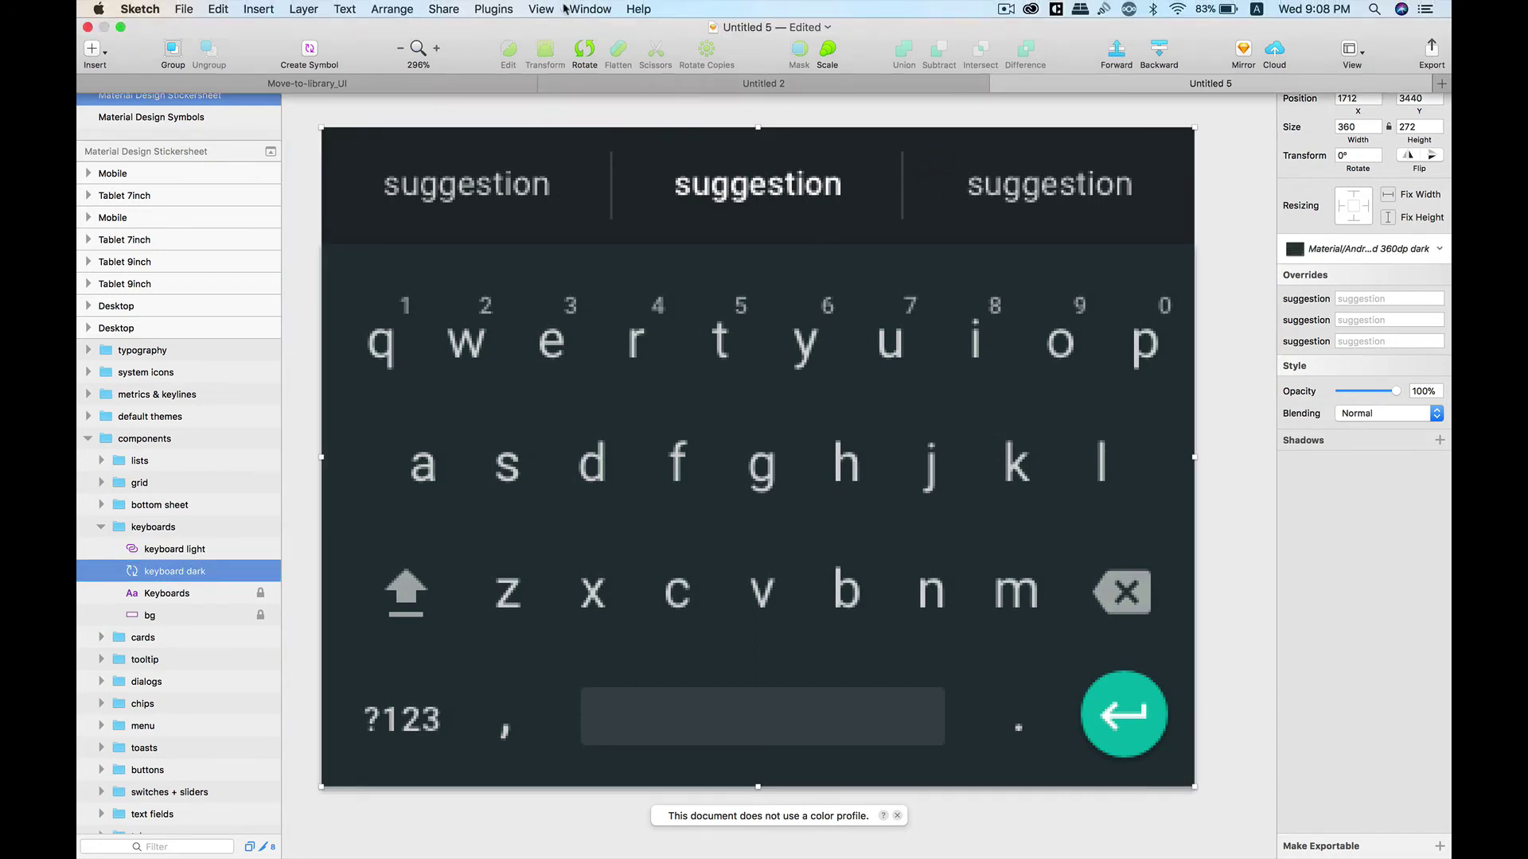
Step: Move it into Material Design GUI with Move Selected Symbols To Library, then return to Move-to-library_UI
click(491, 8)
mouse_move(526, 106)
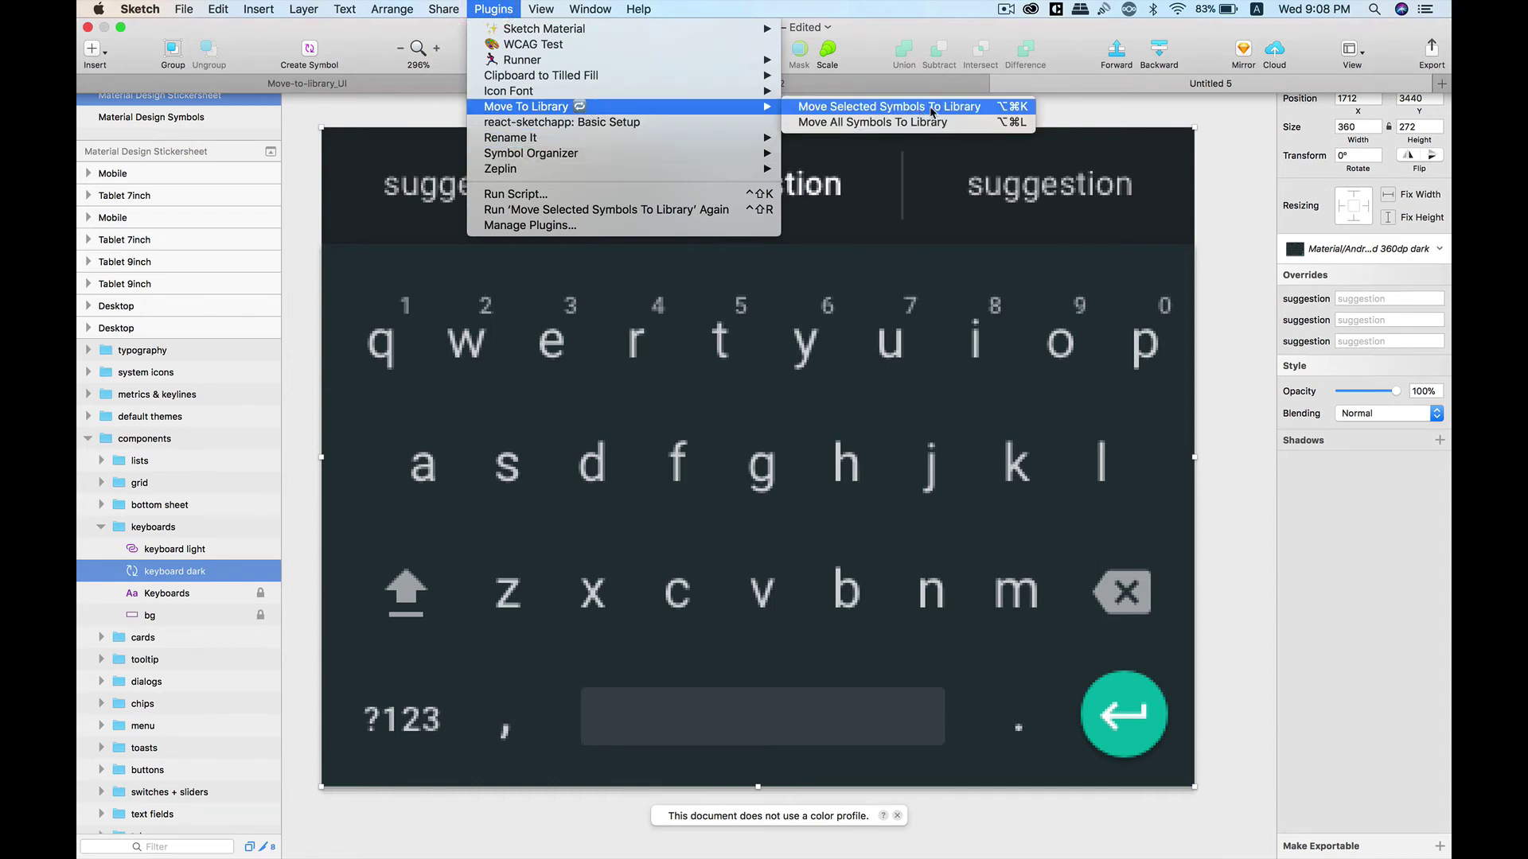
click(961, 112)
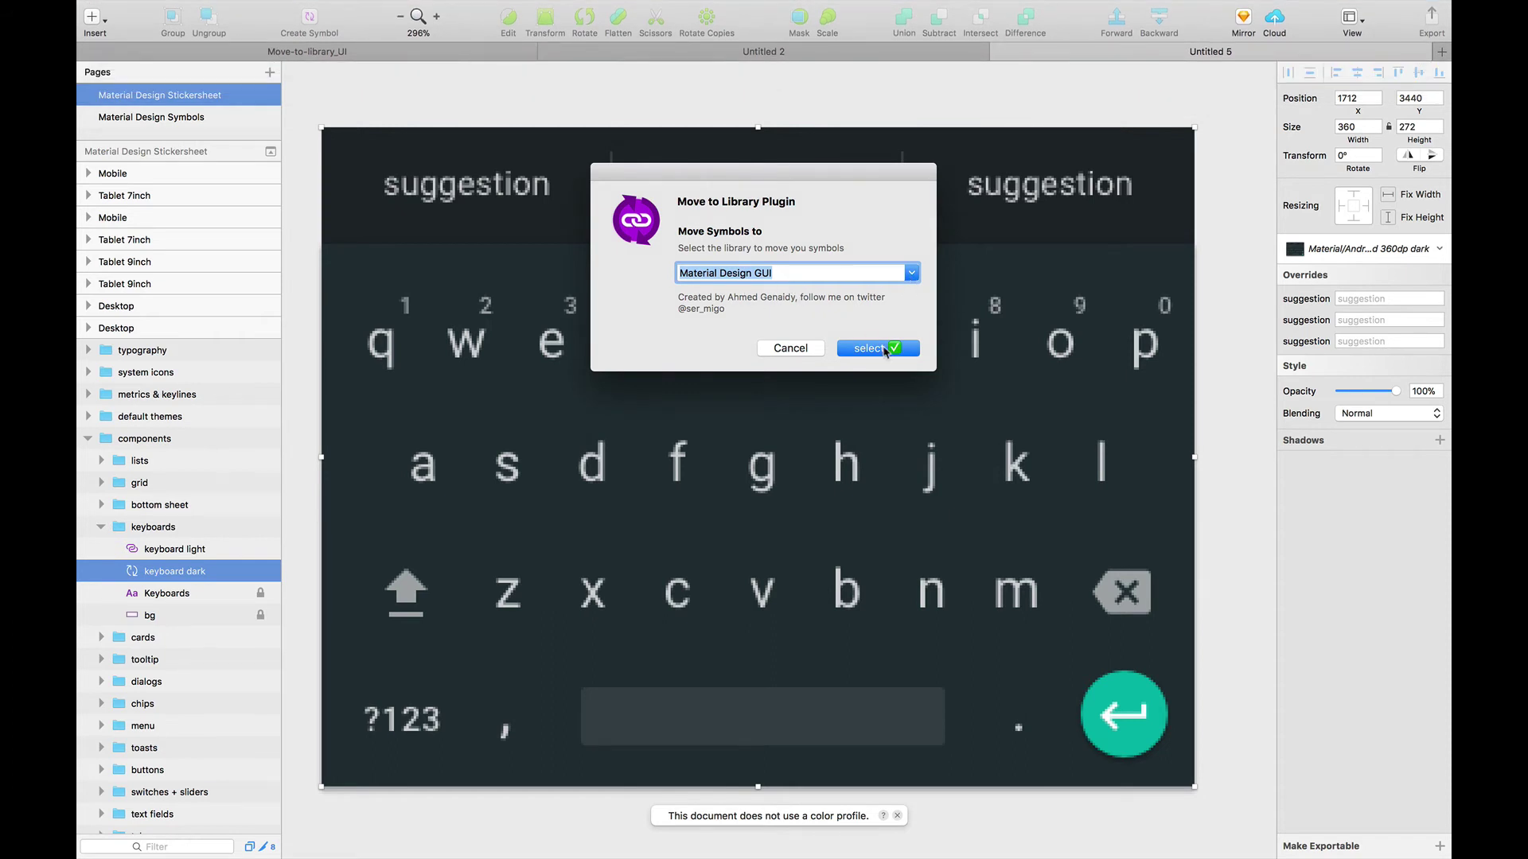
click(886, 351)
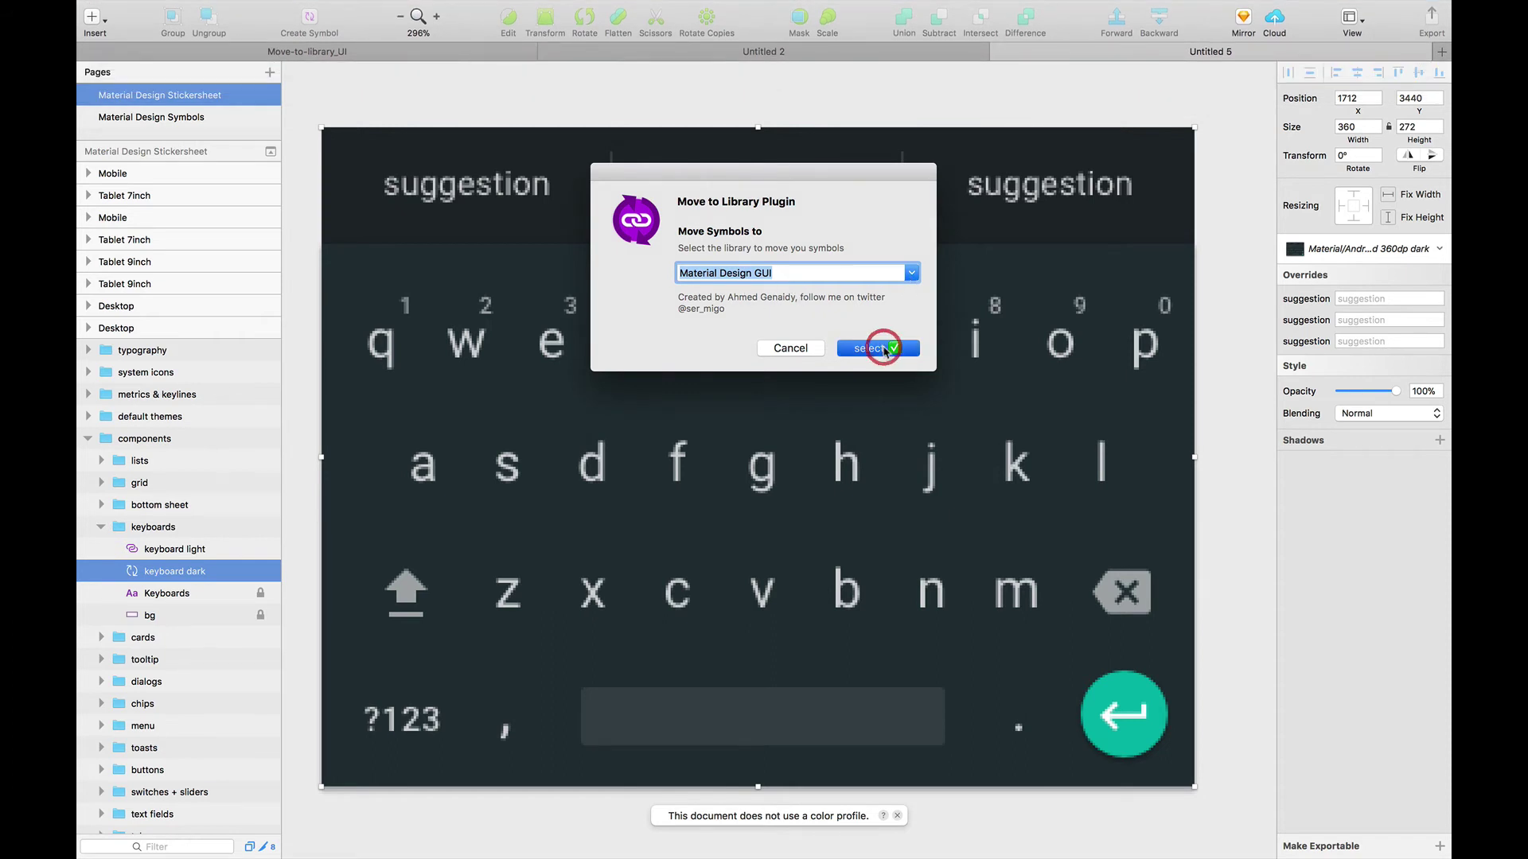
click(331, 54)
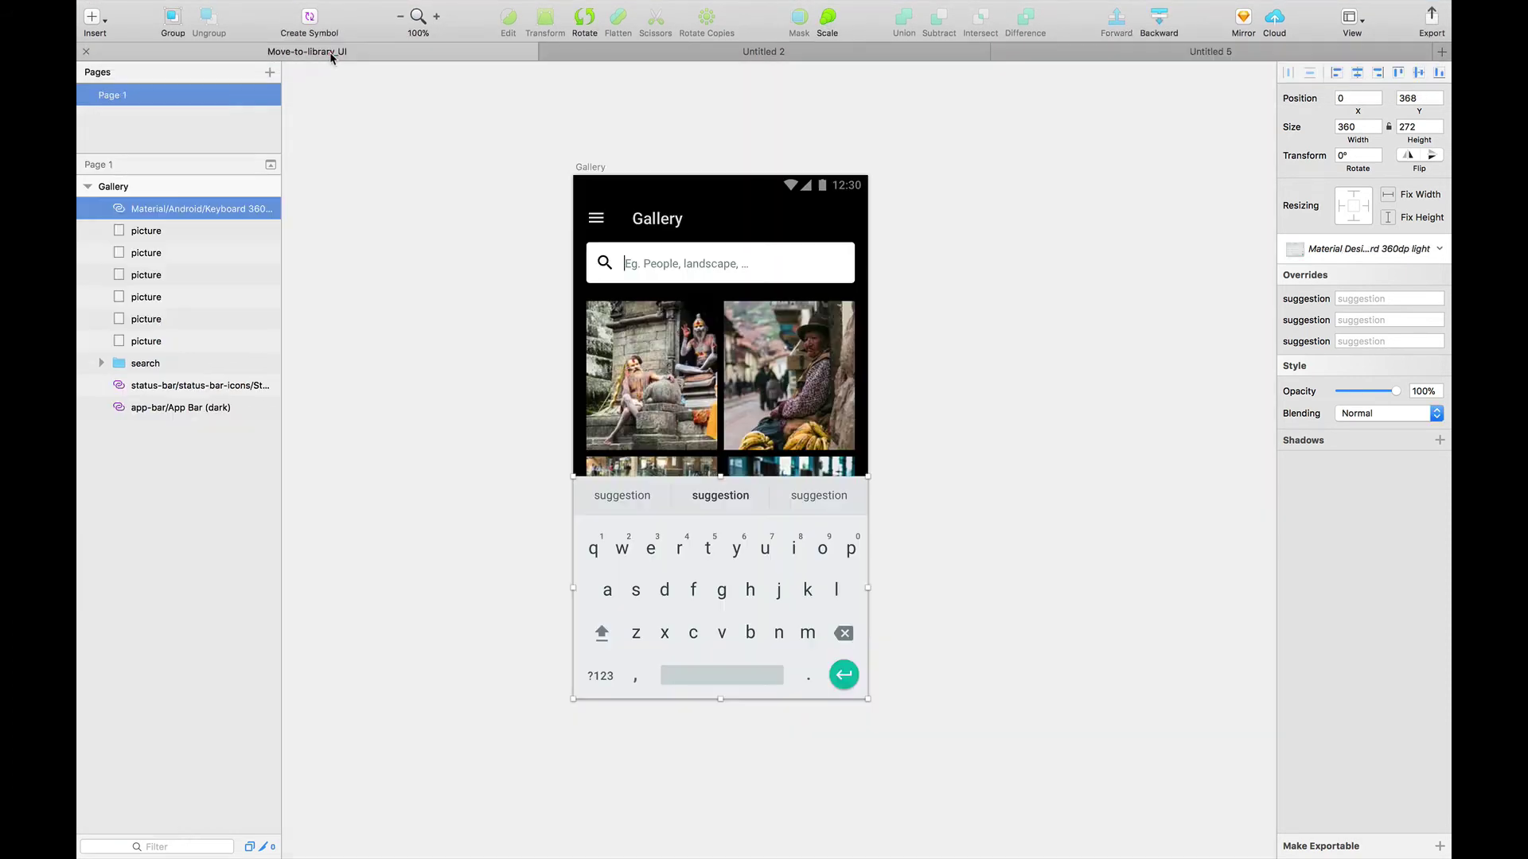
Step: Delete the light keyboard from the Gallery mockup
click(897, 565)
click(788, 560)
key(Delete)
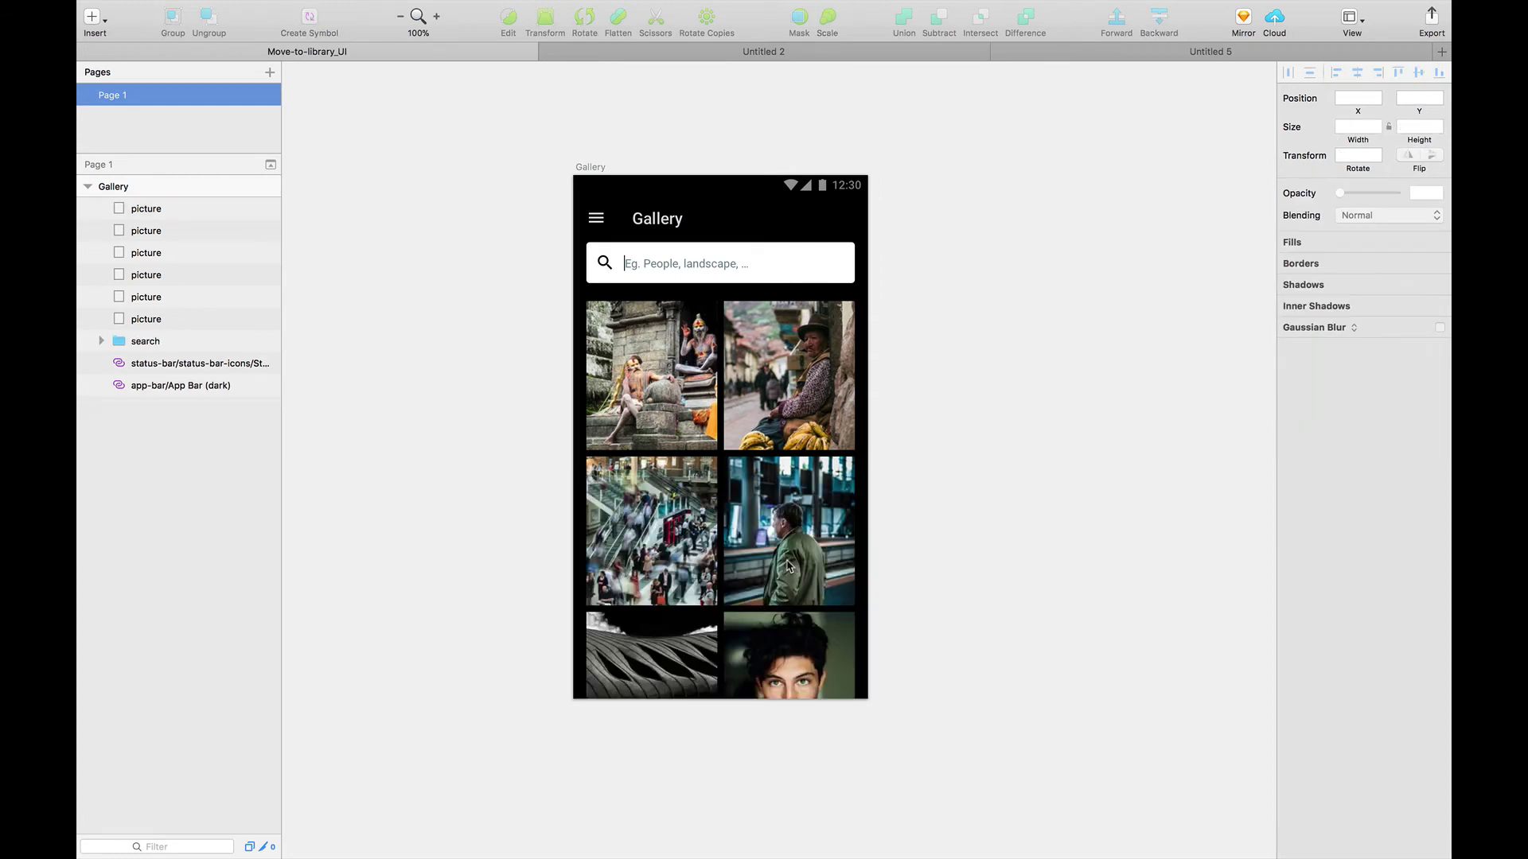
Step: Place the dark Keyboard 360dp library symbol on the Gallery, browse Material/Android, then delete it
click(94, 17)
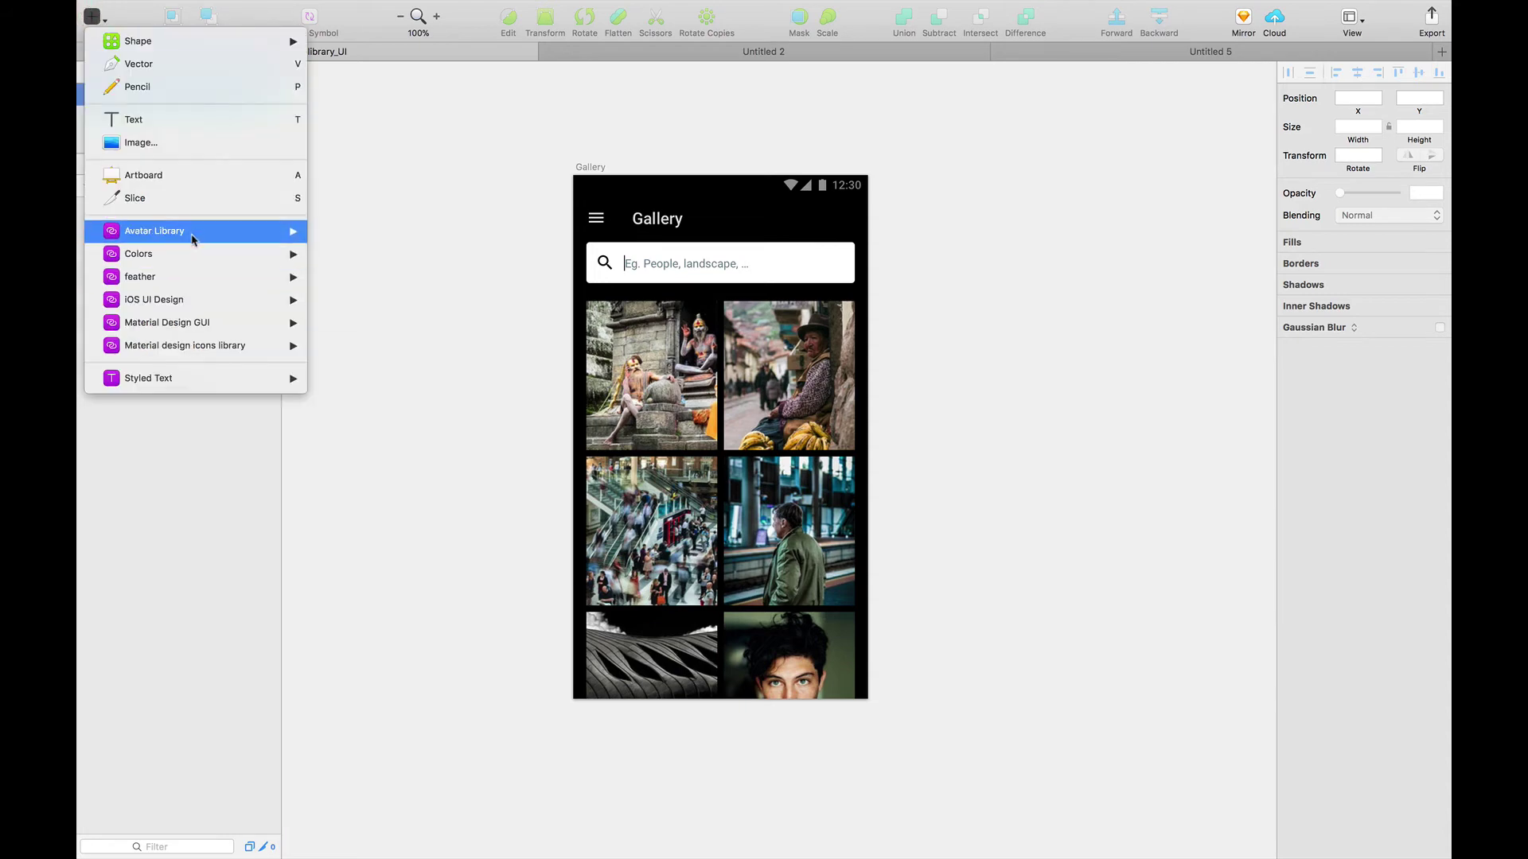
mouse_move(382, 322)
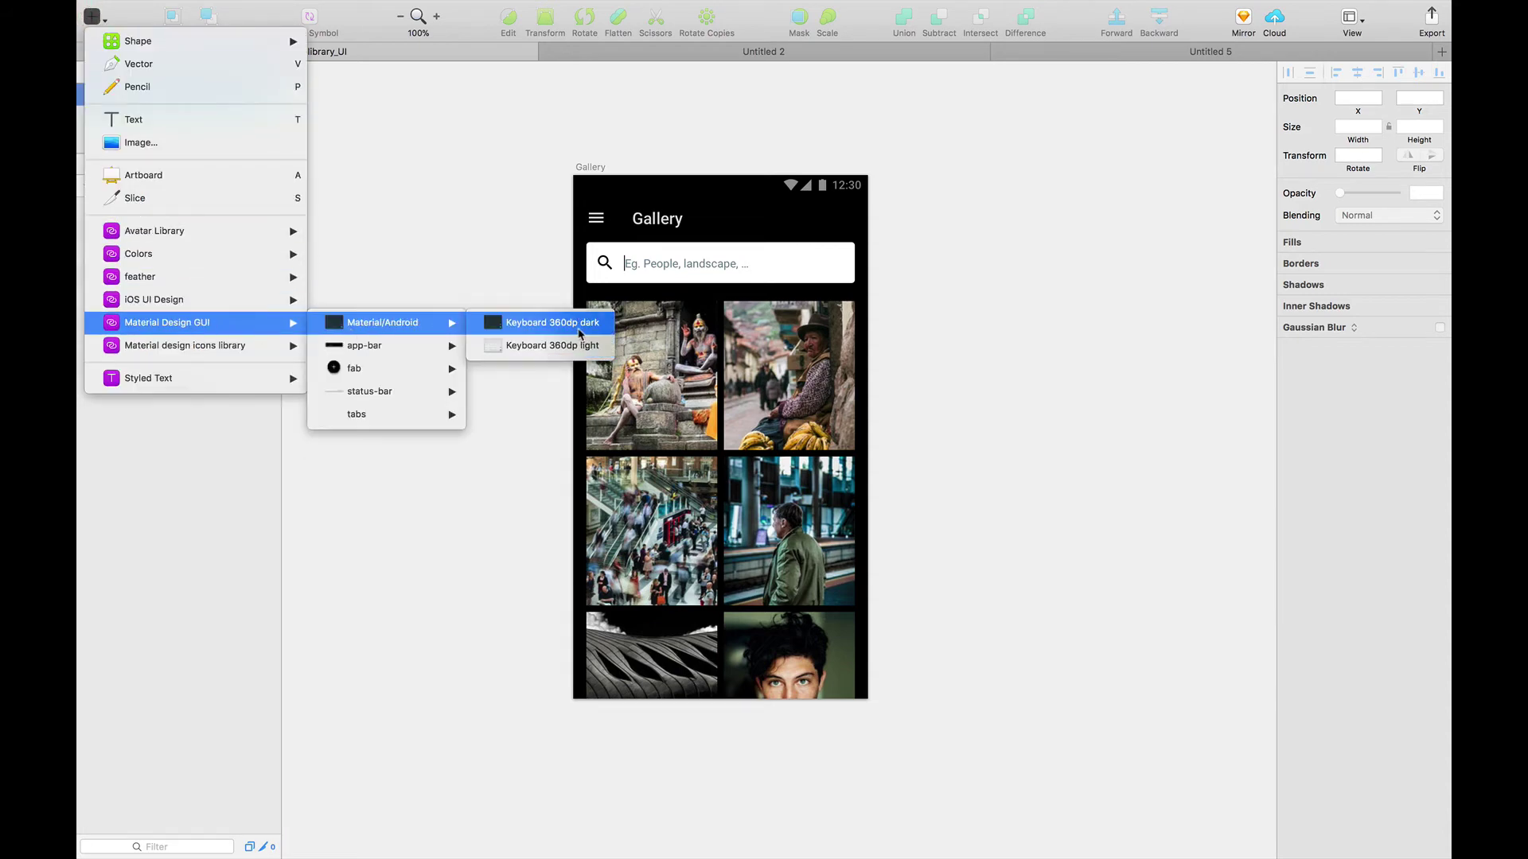
click(547, 328)
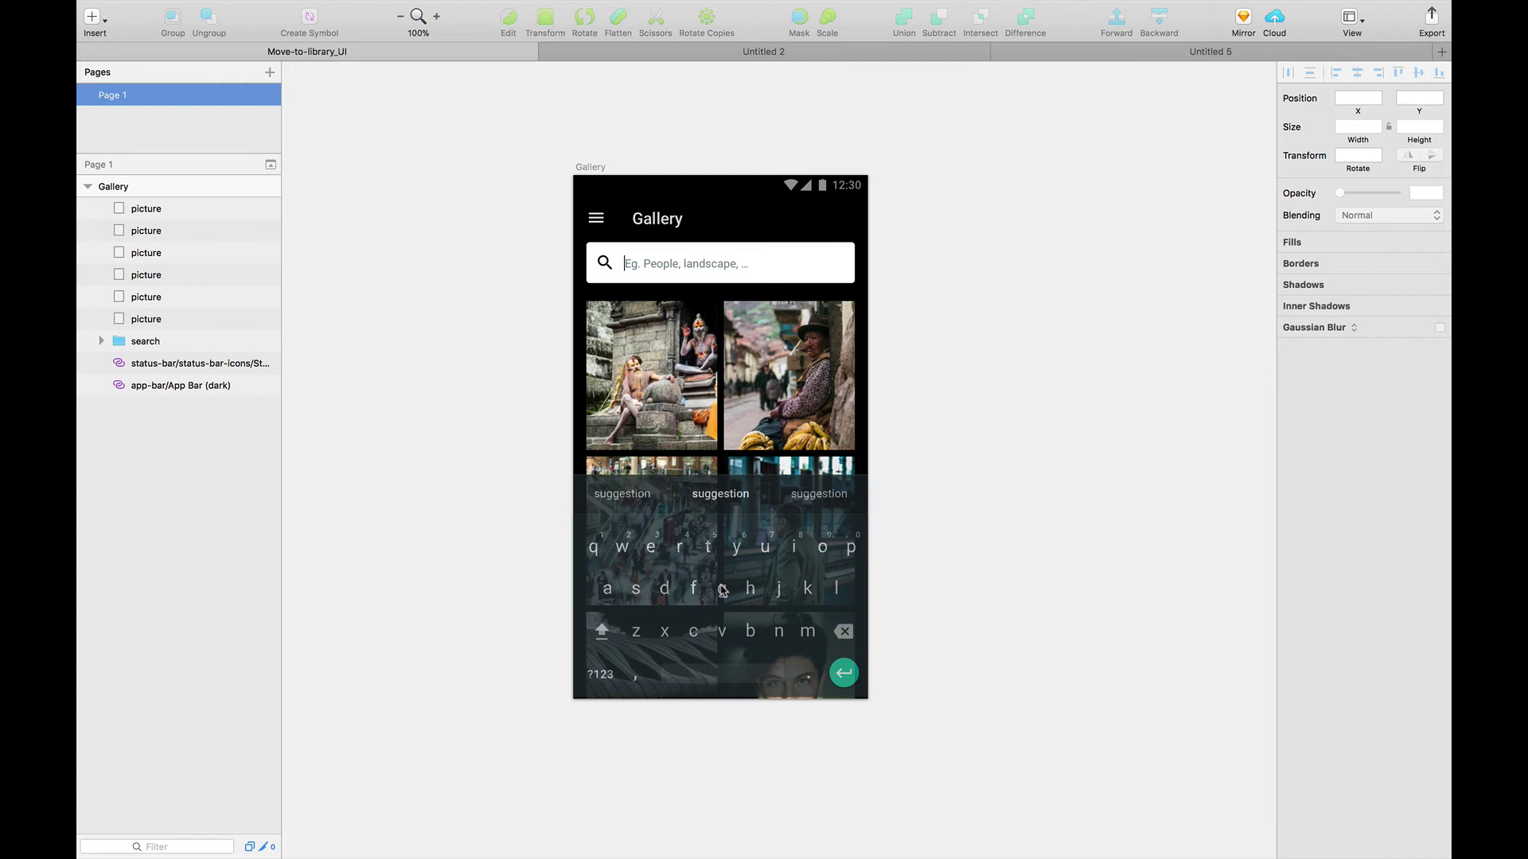
click(722, 590)
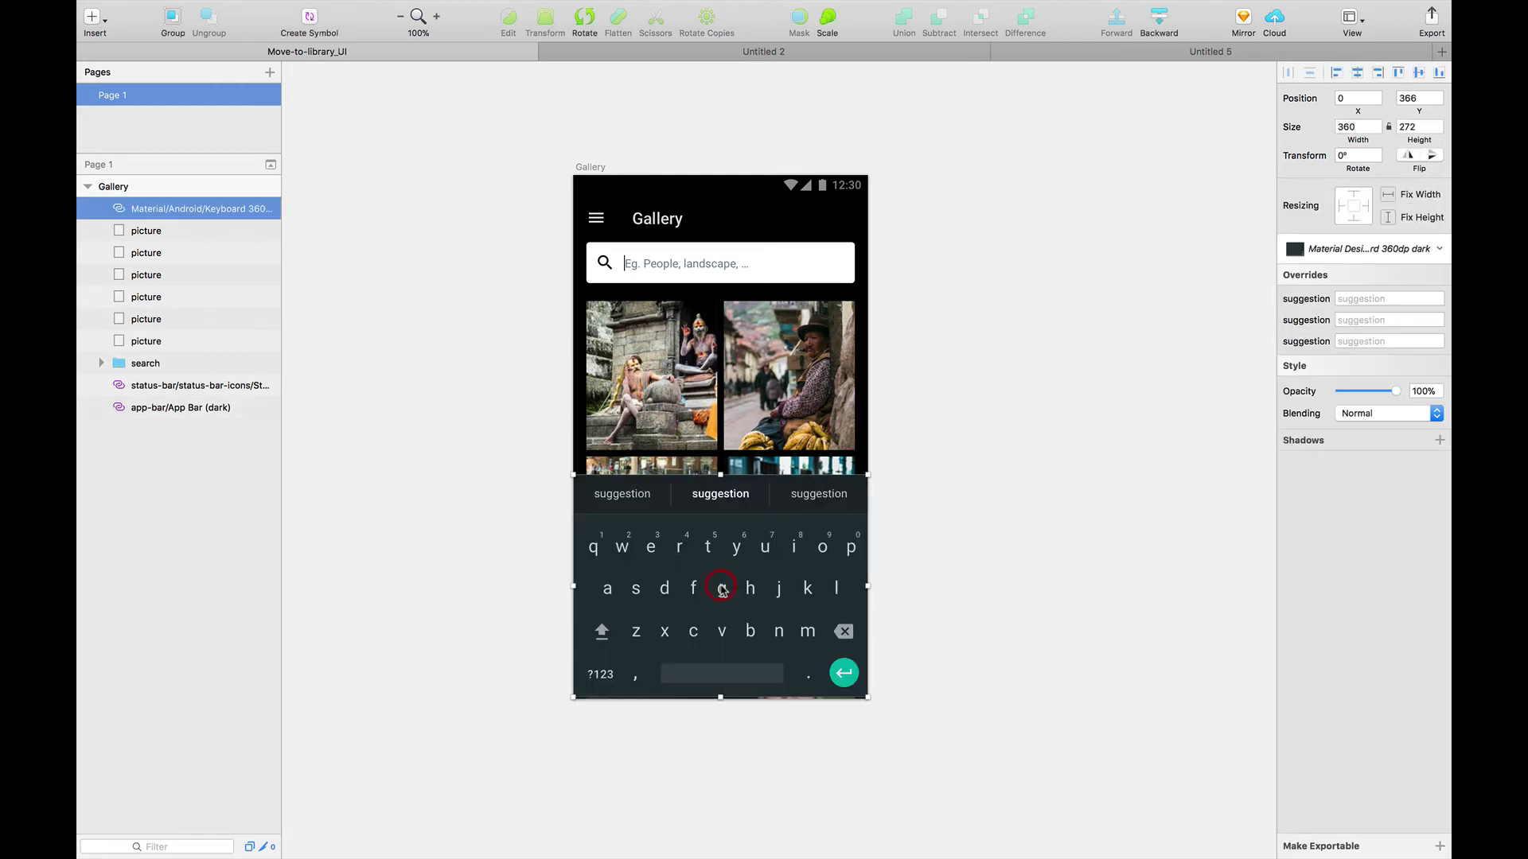
click(91, 23)
mouse_move(382, 322)
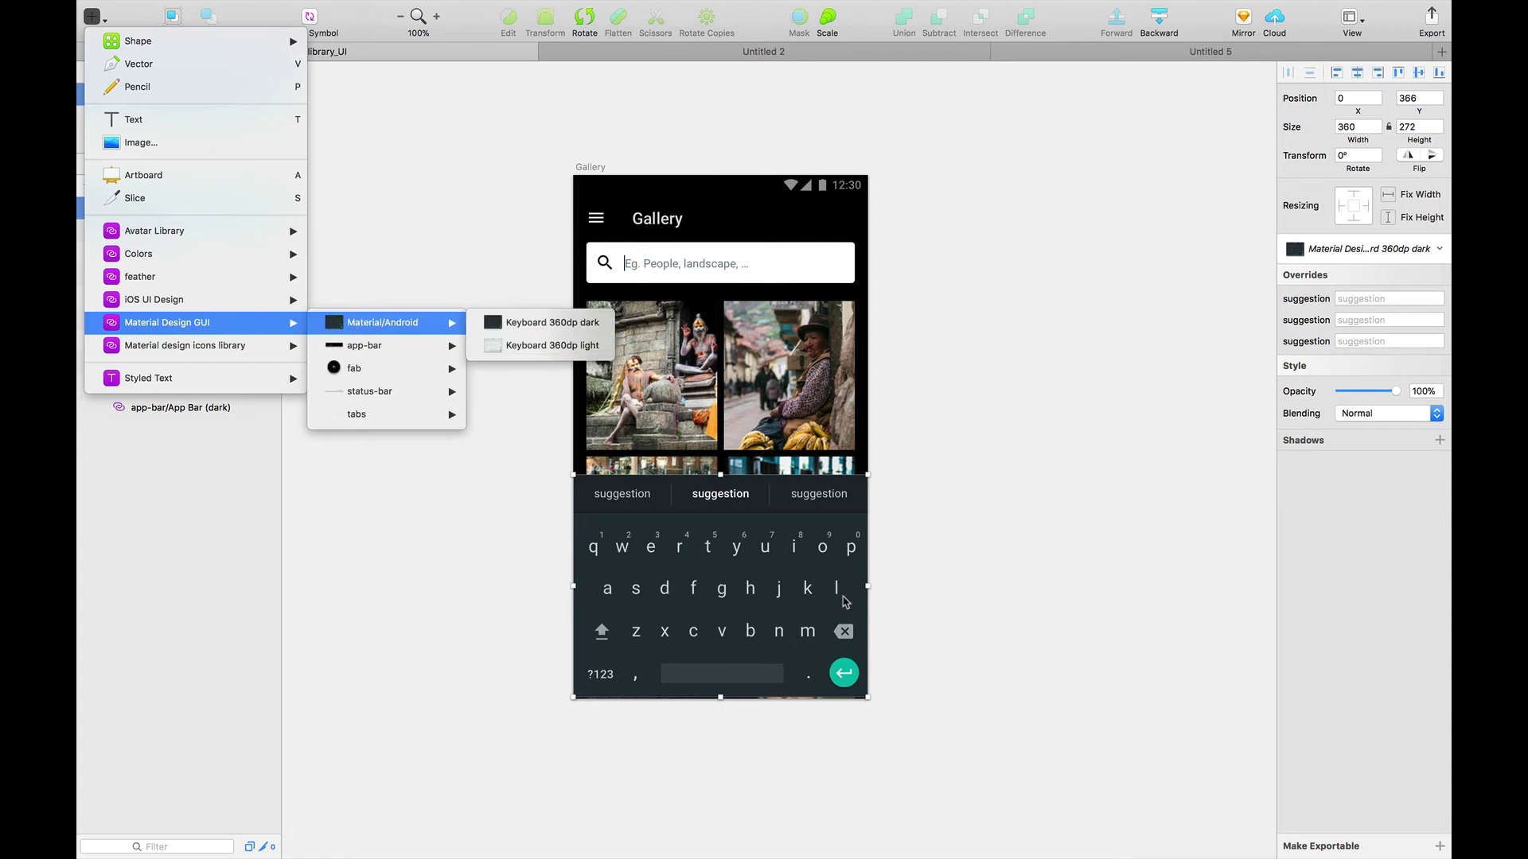
click(914, 573)
key(Delete)
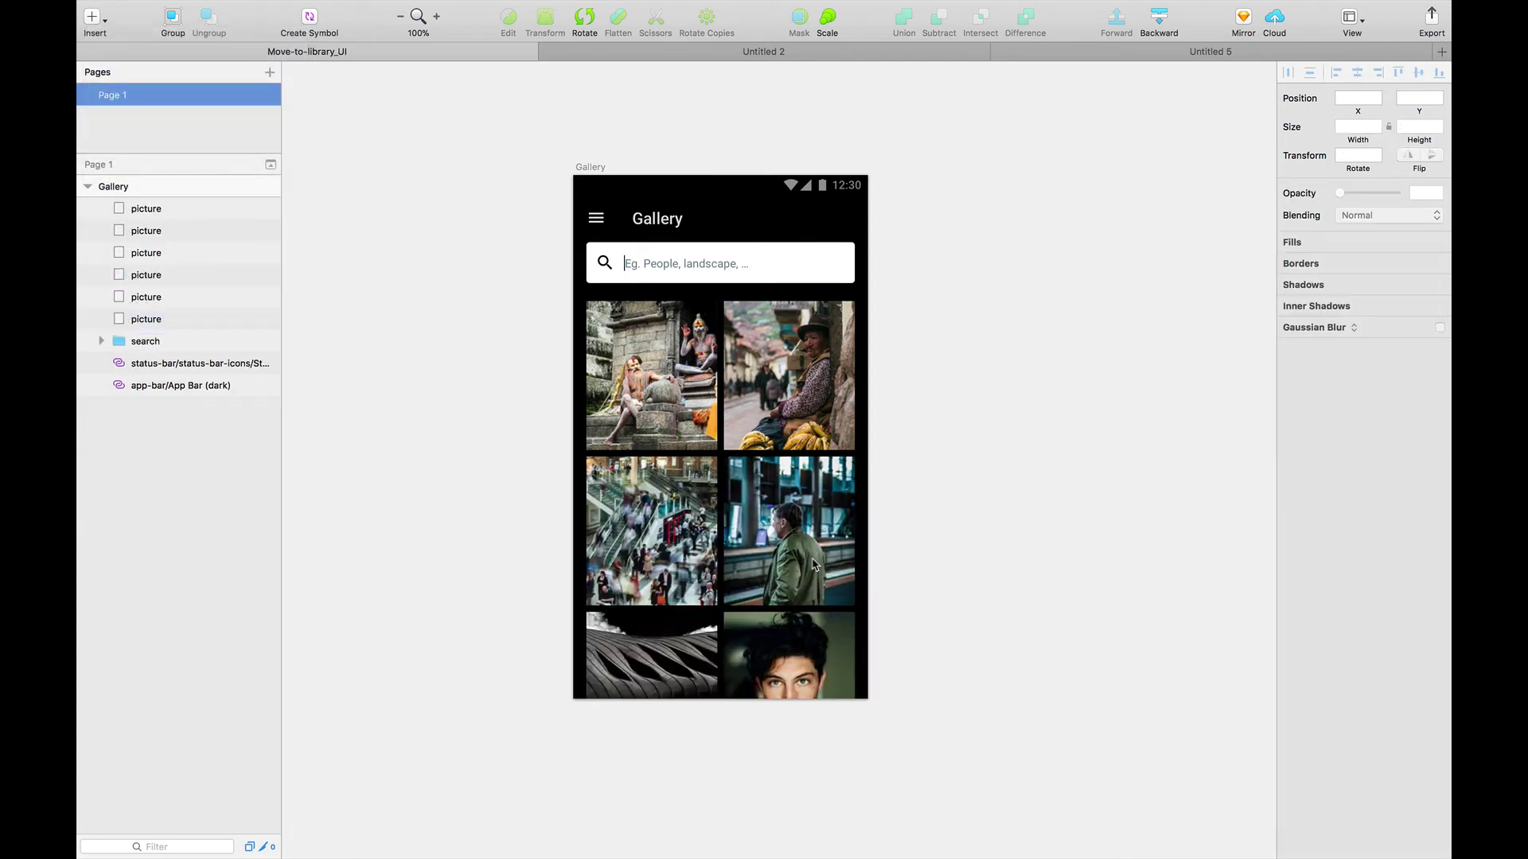
Step: Insert Keyboard 360Dp Dark via Runner's Insert search and drop it on the Gallery mockup
key(super+apostrophe)
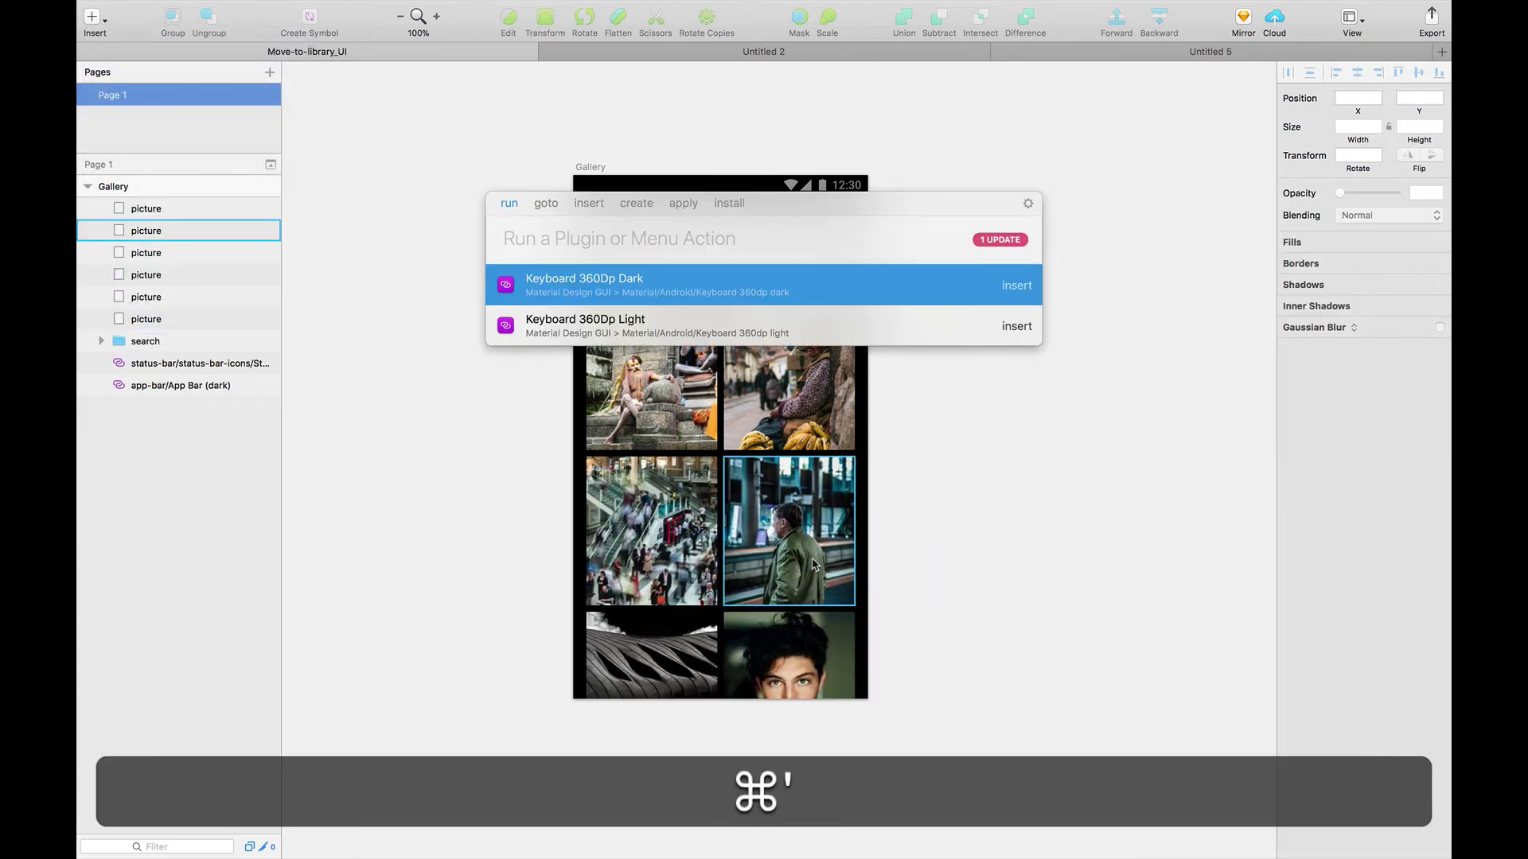
text(insert)
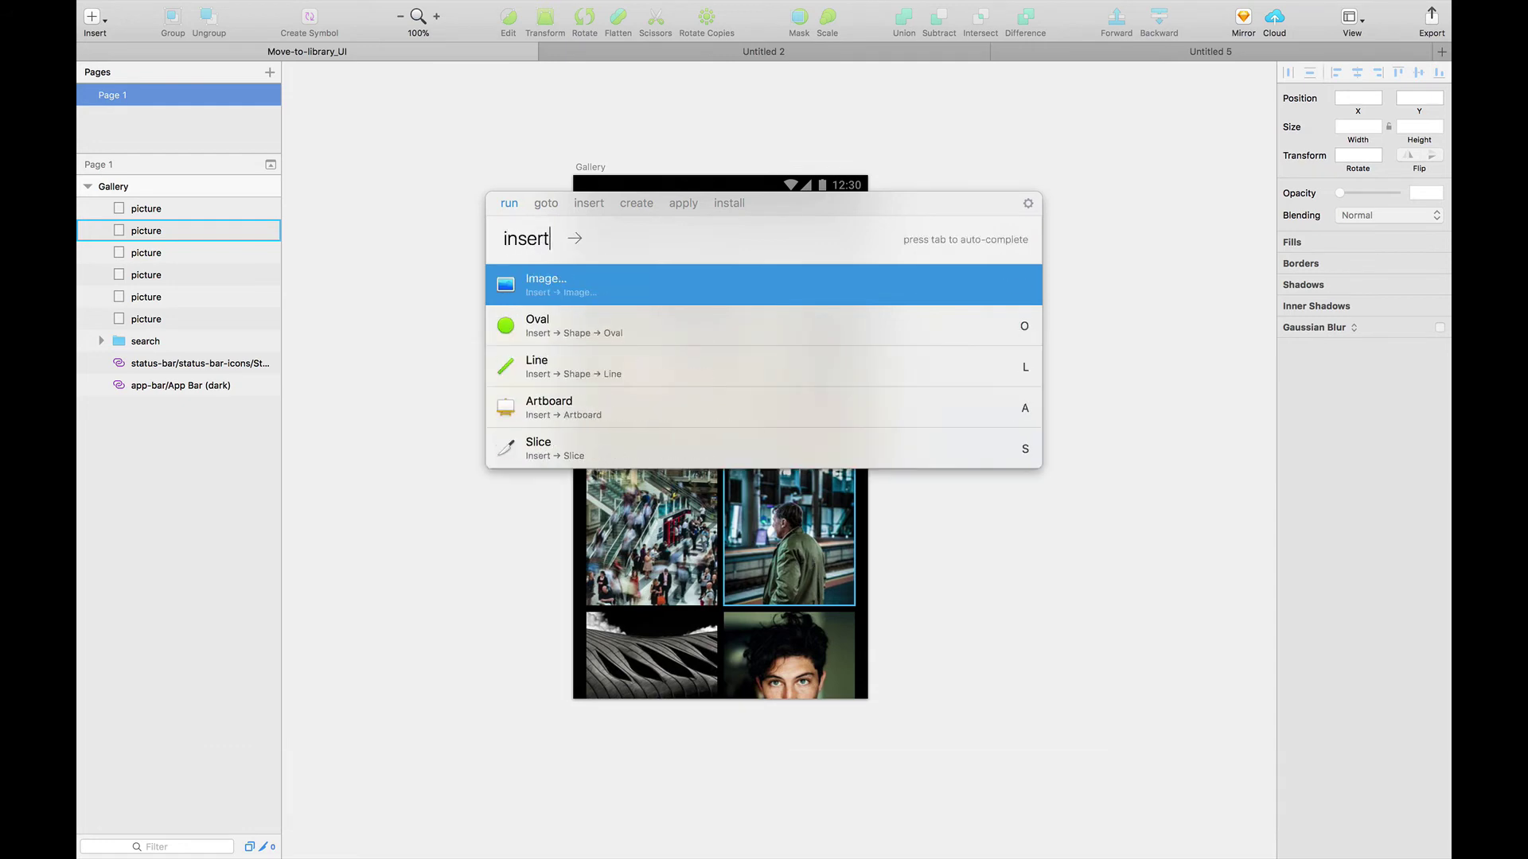
key(Tab)
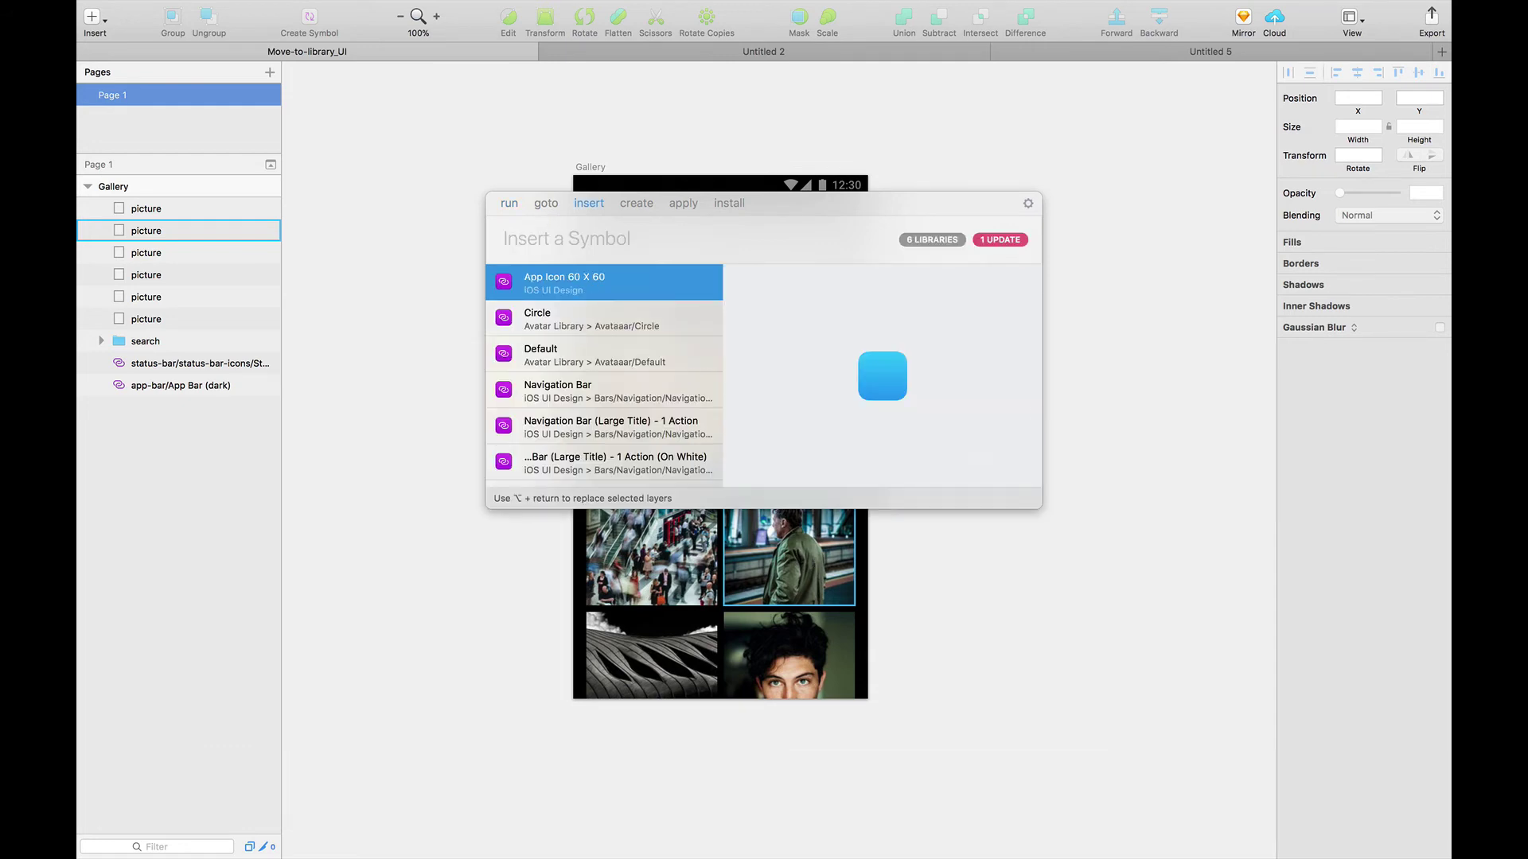
text(key)
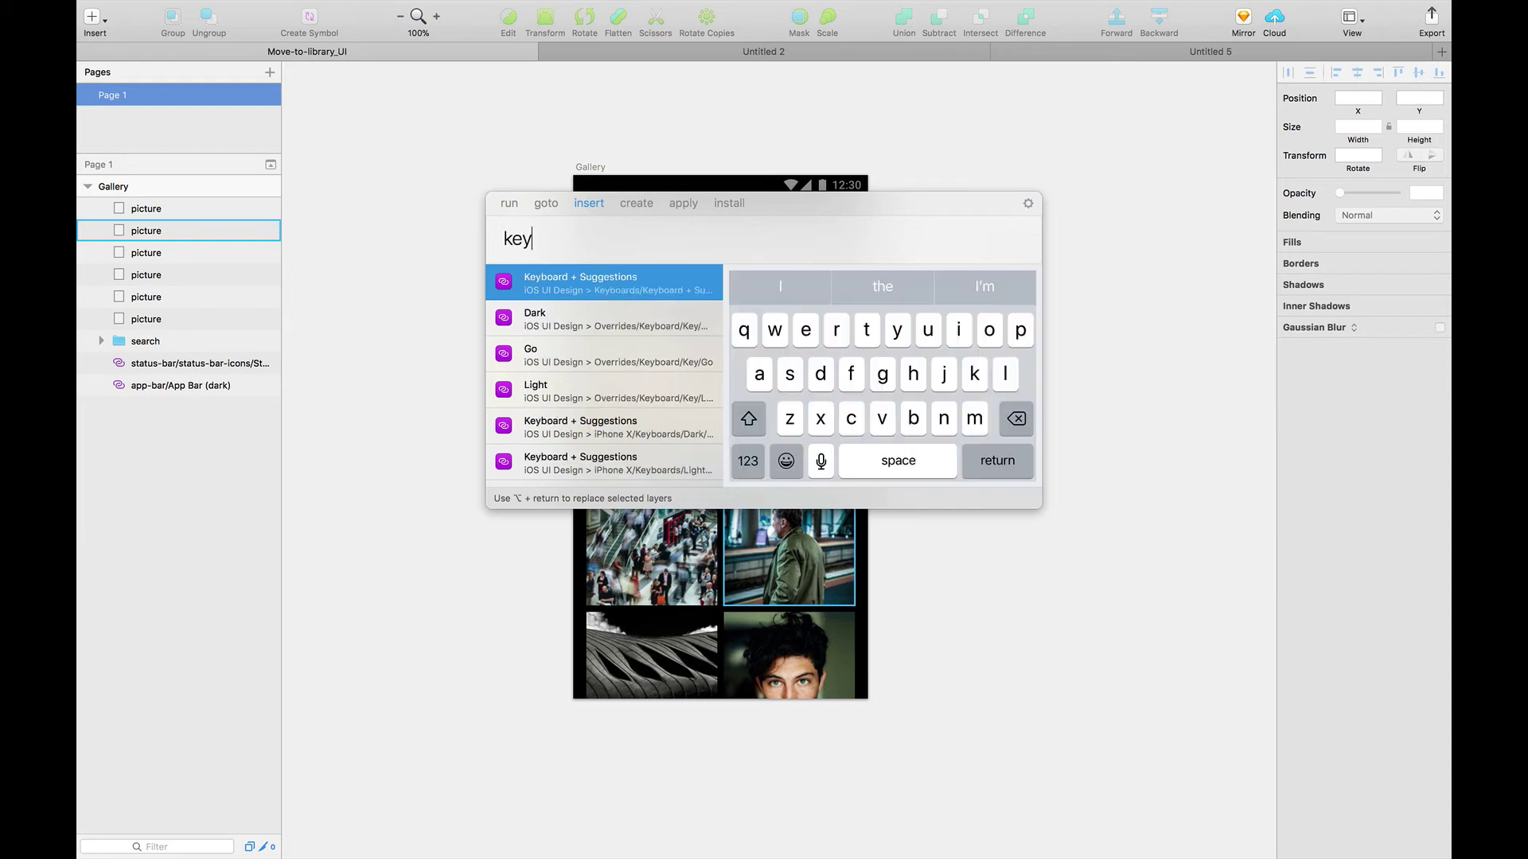
text(board )
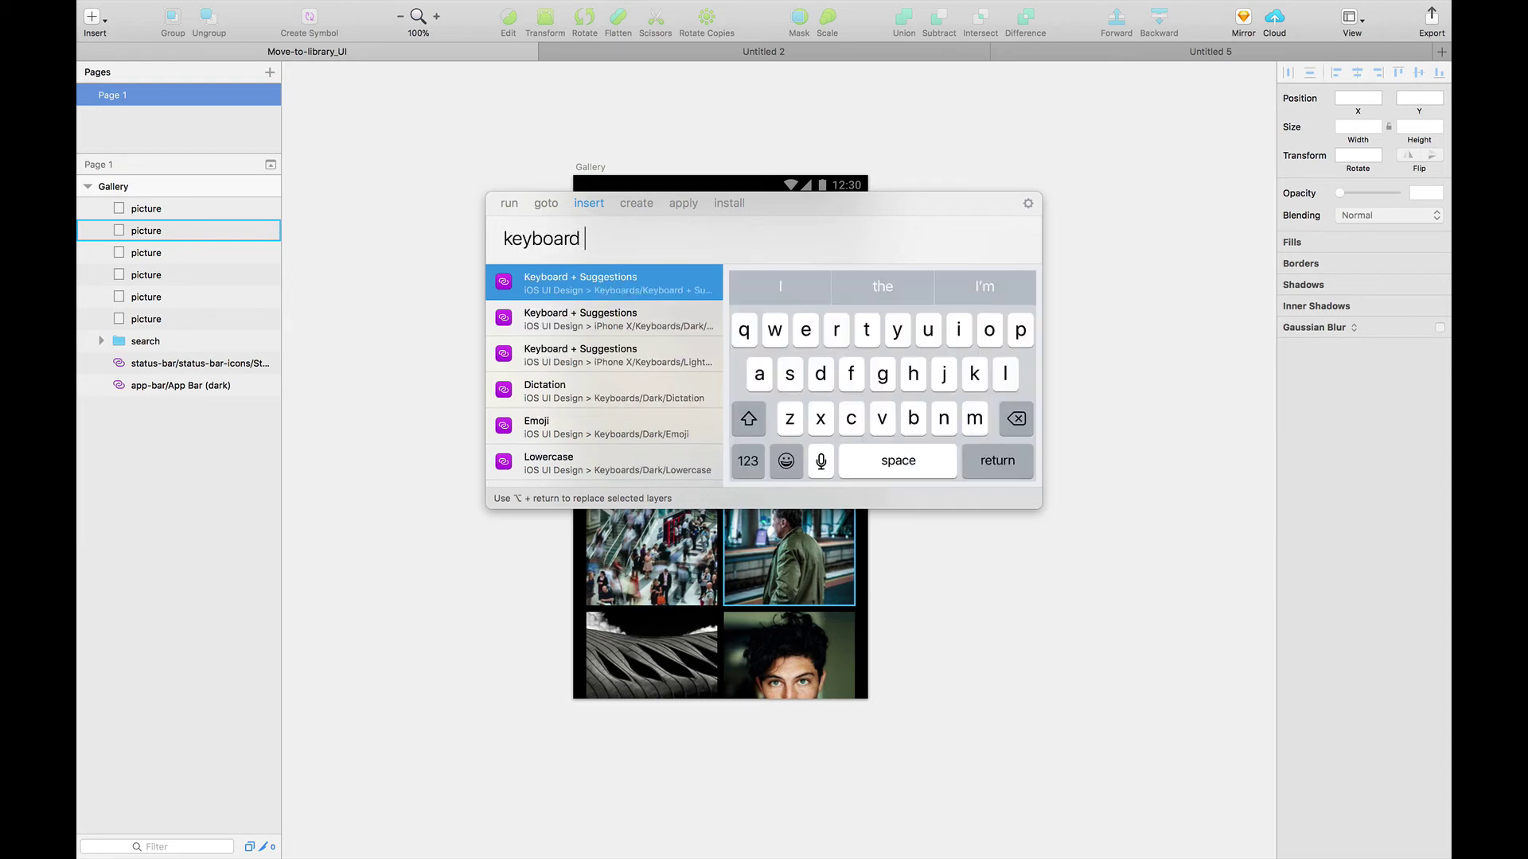
text(dark material)
key(Down)
key(Return)
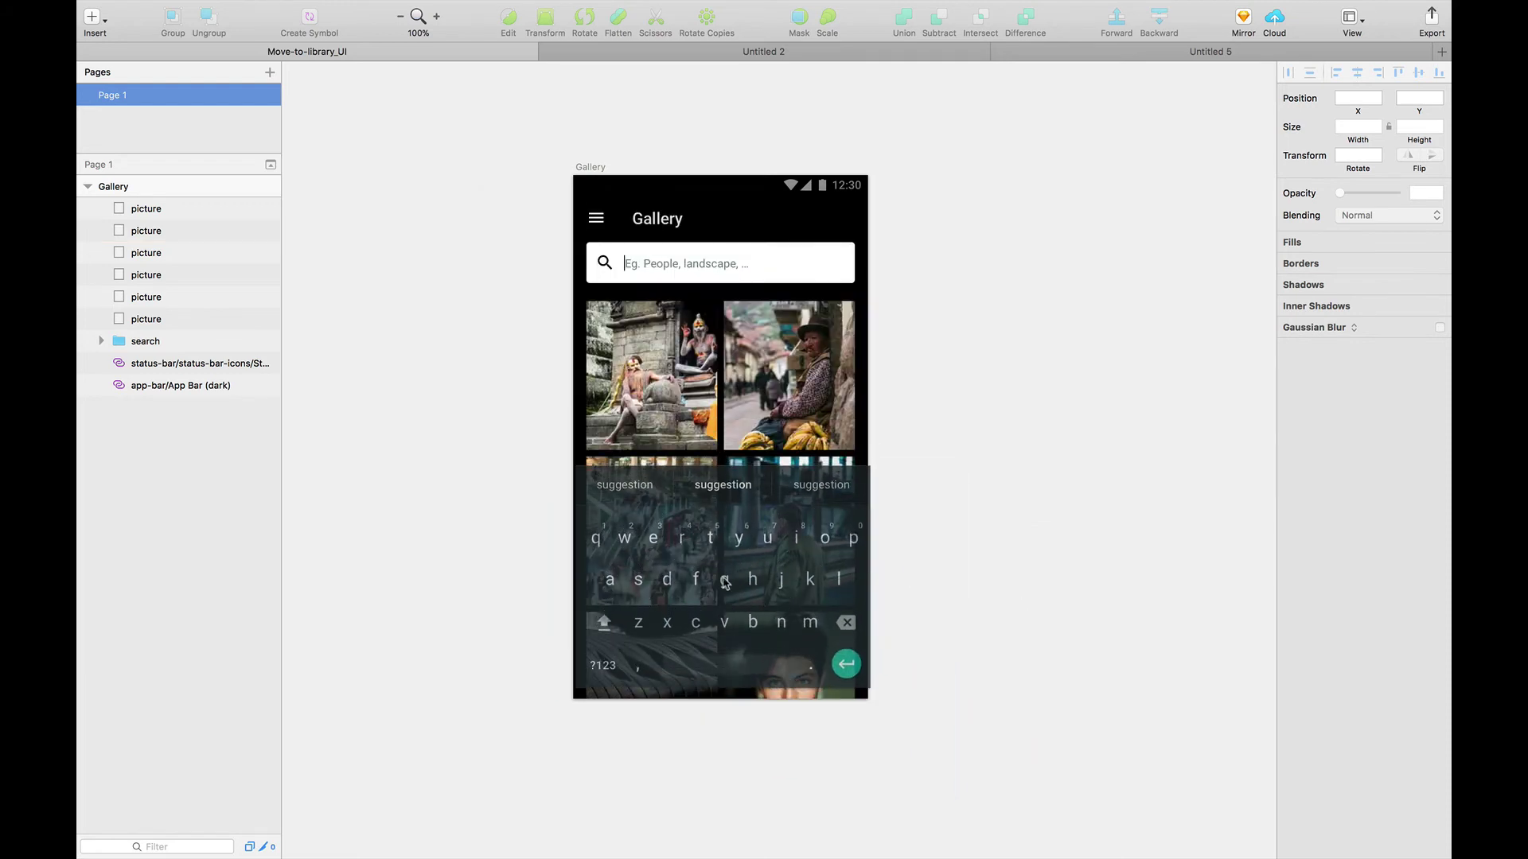
click(720, 585)
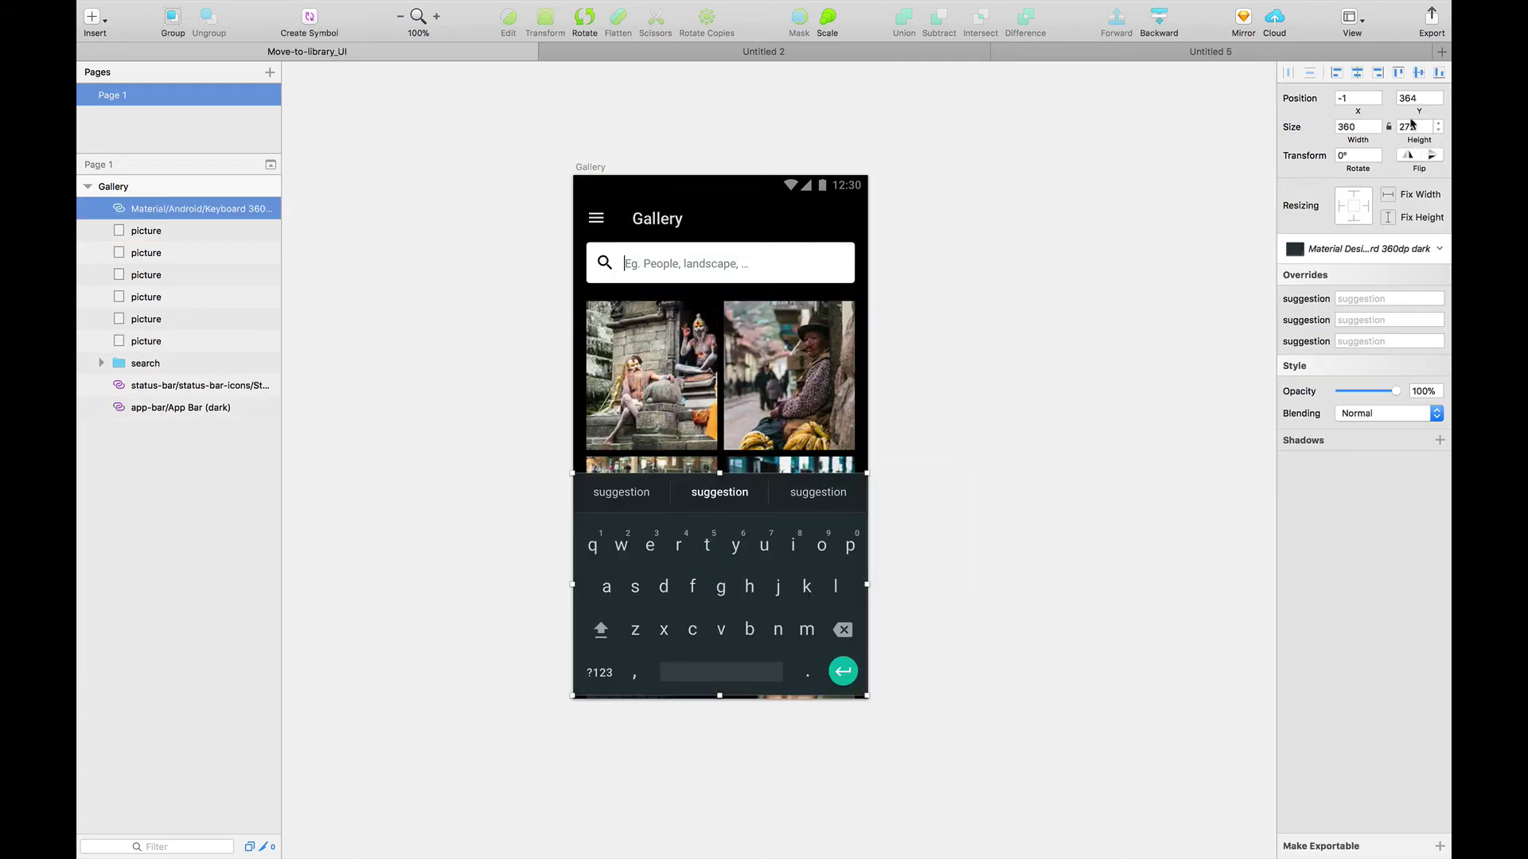
Step: Align the keyboard to the mockup's left and bottom edges
click(1440, 72)
click(1335, 73)
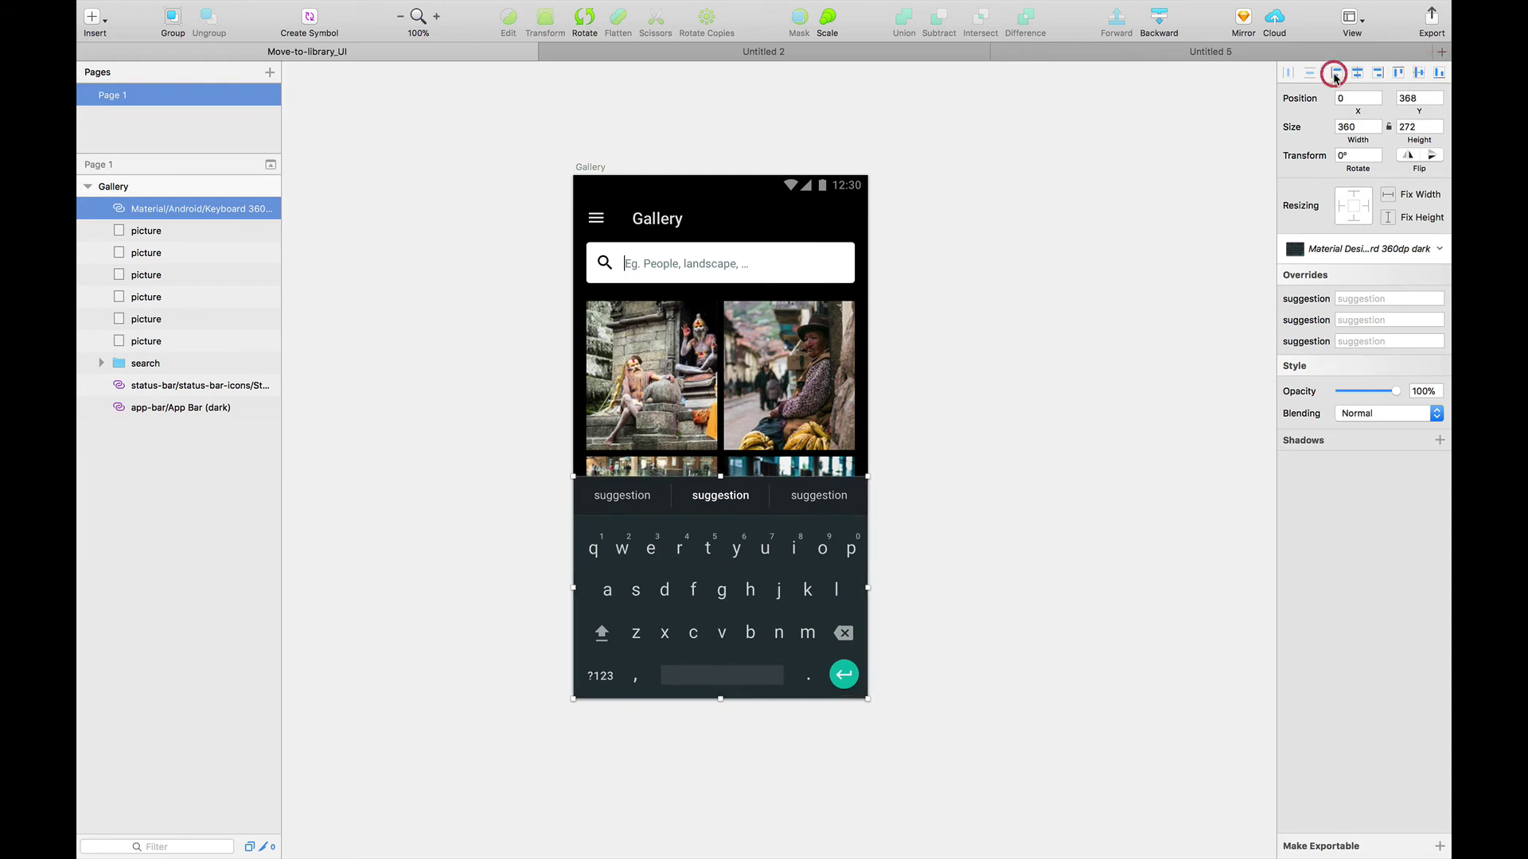
click(1011, 592)
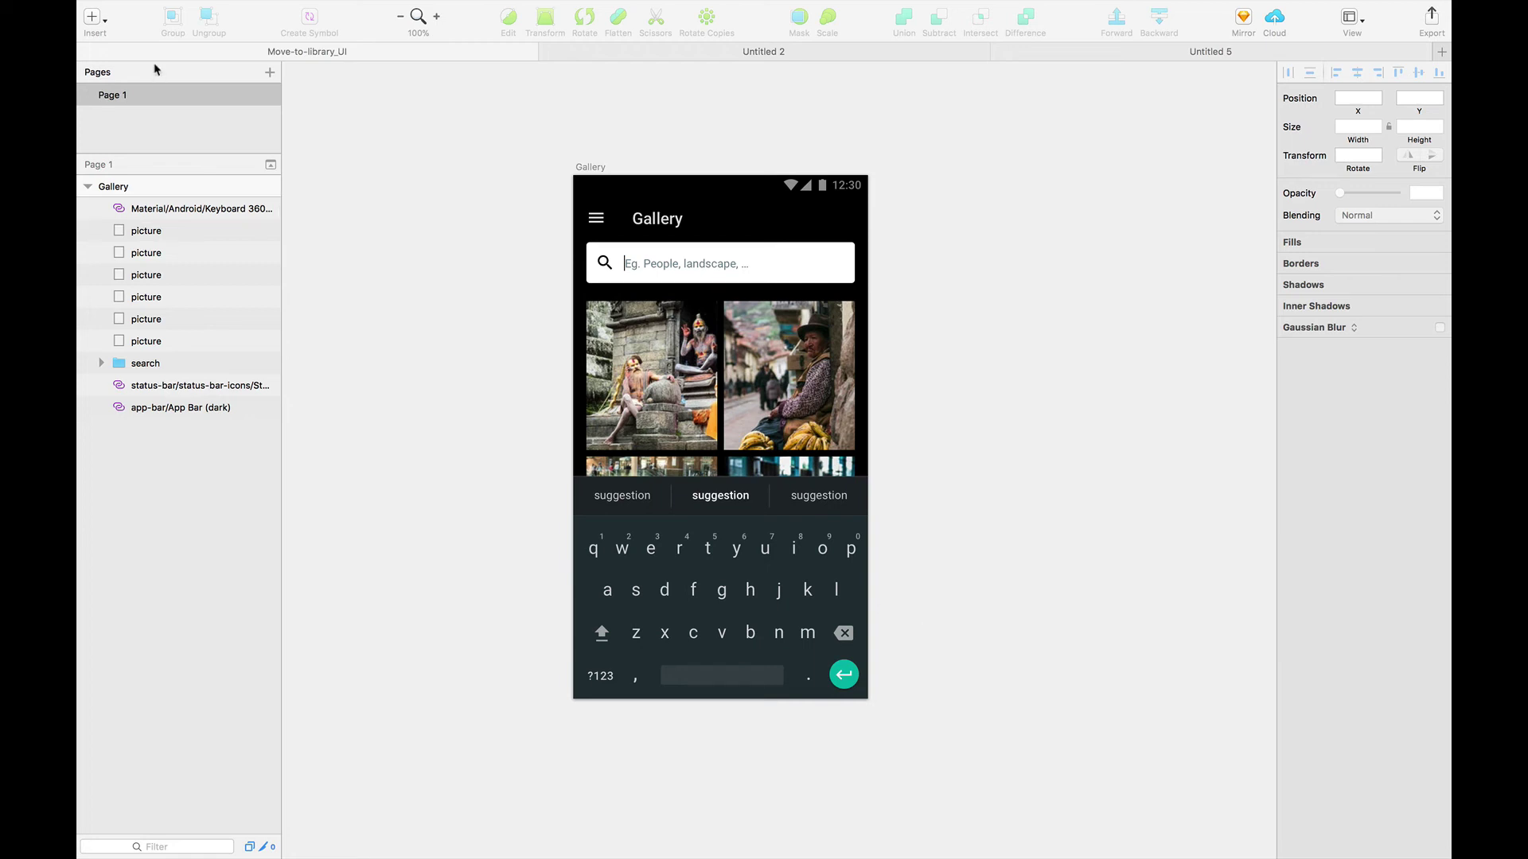
Step: Open Material Design GUI from Open Recent and pan its Symbols page to view both keyboards
click(184, 10)
mouse_move(219, 75)
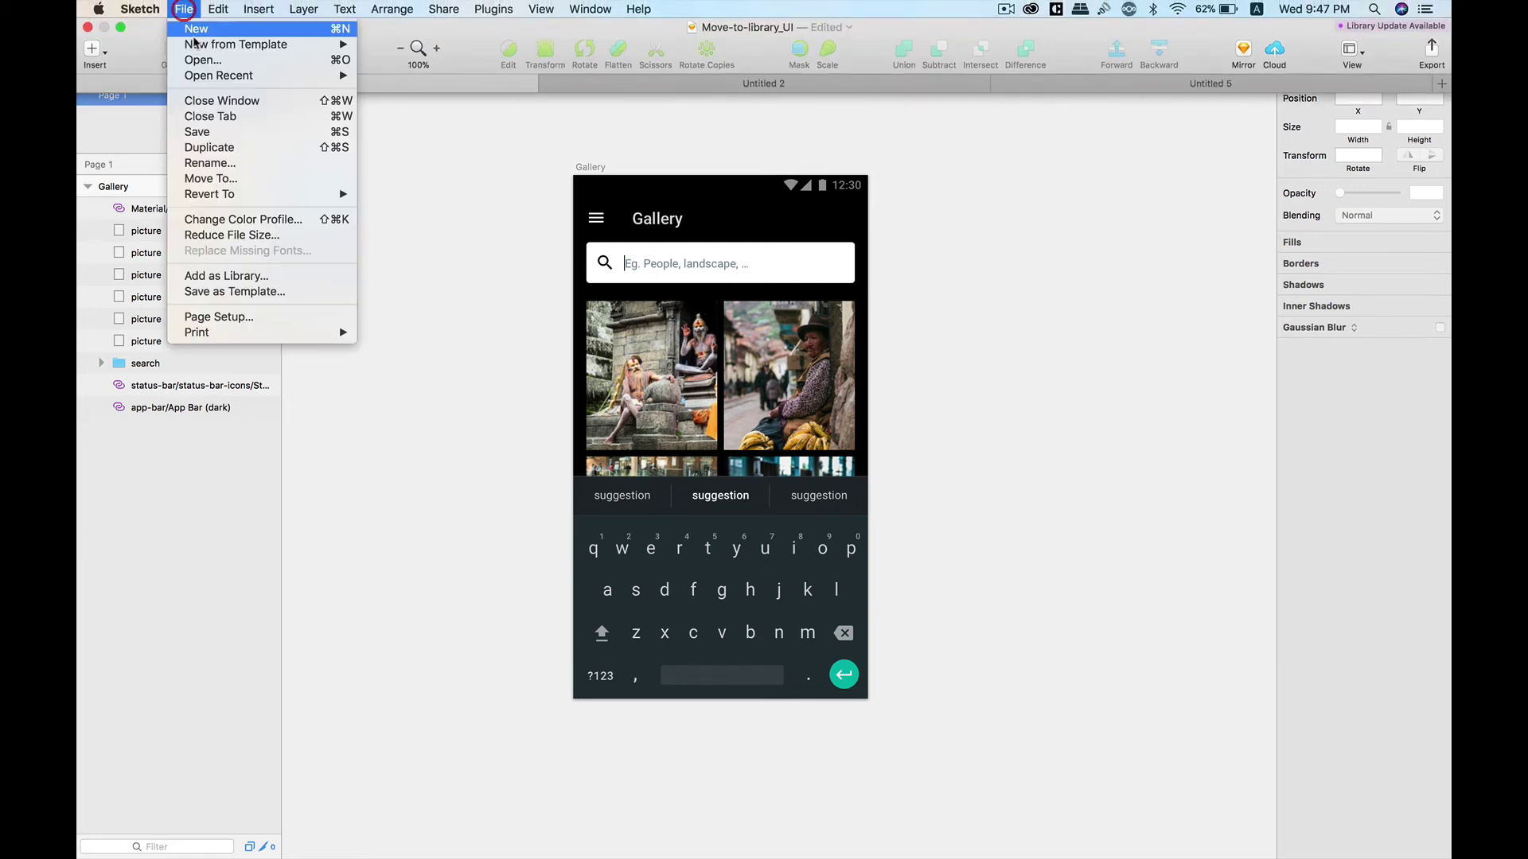
click(499, 78)
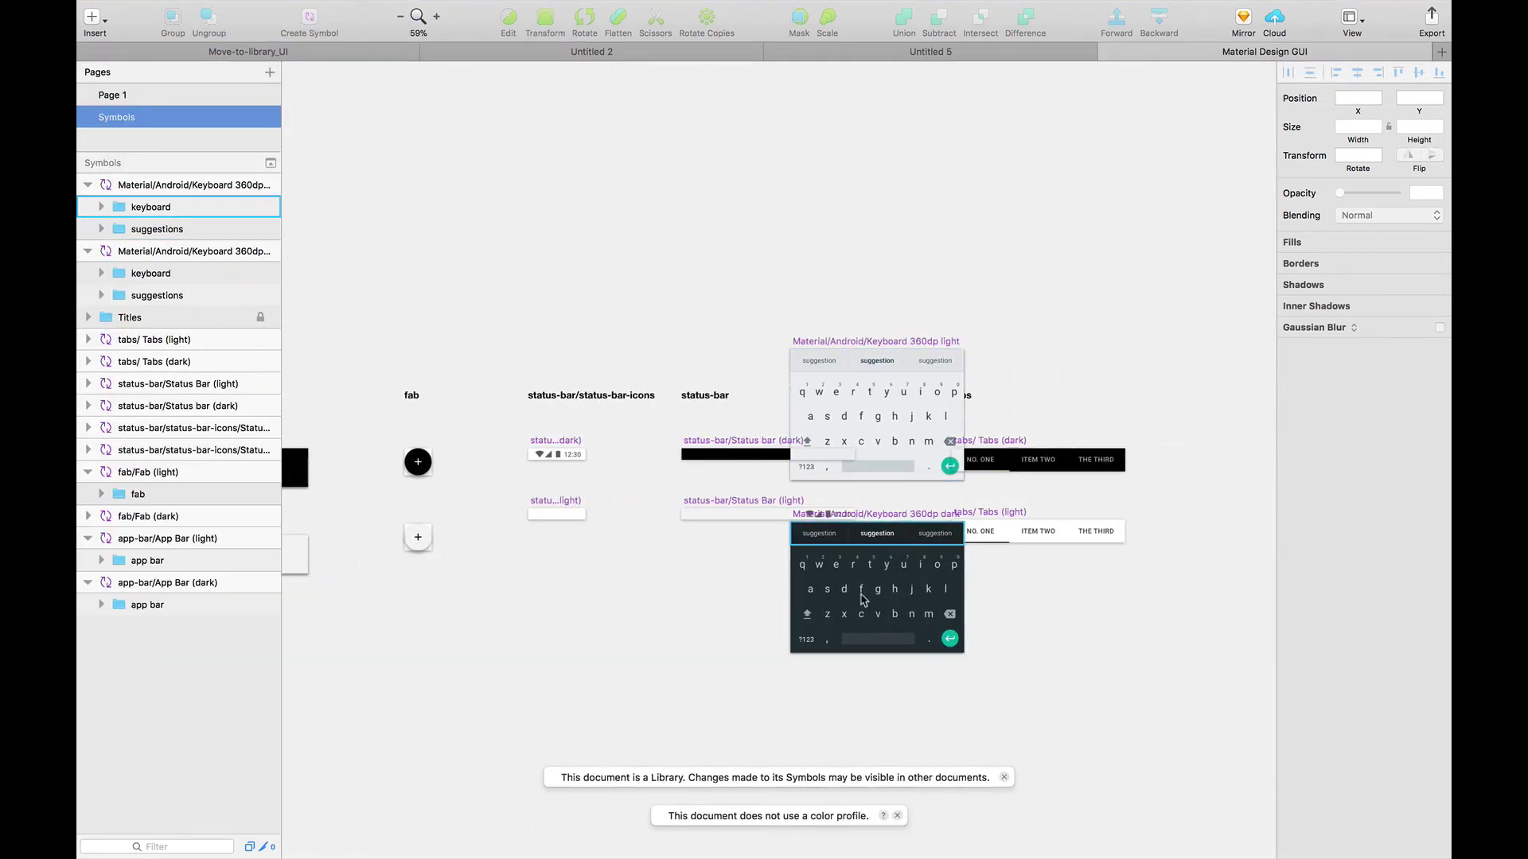
scroll(648, 546, left, 5)
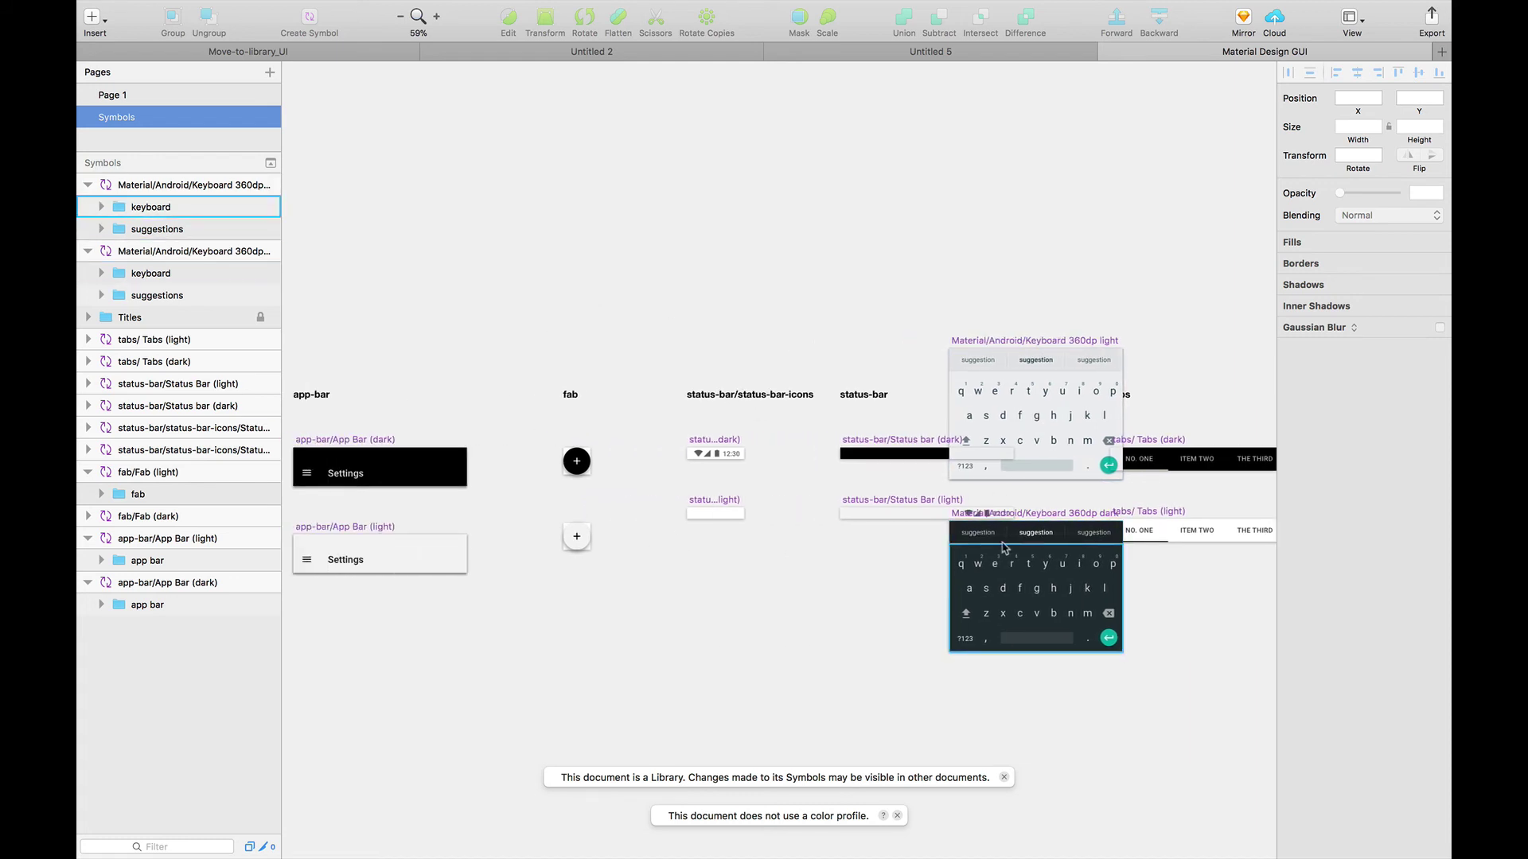
scroll(884, 636, right, 5)
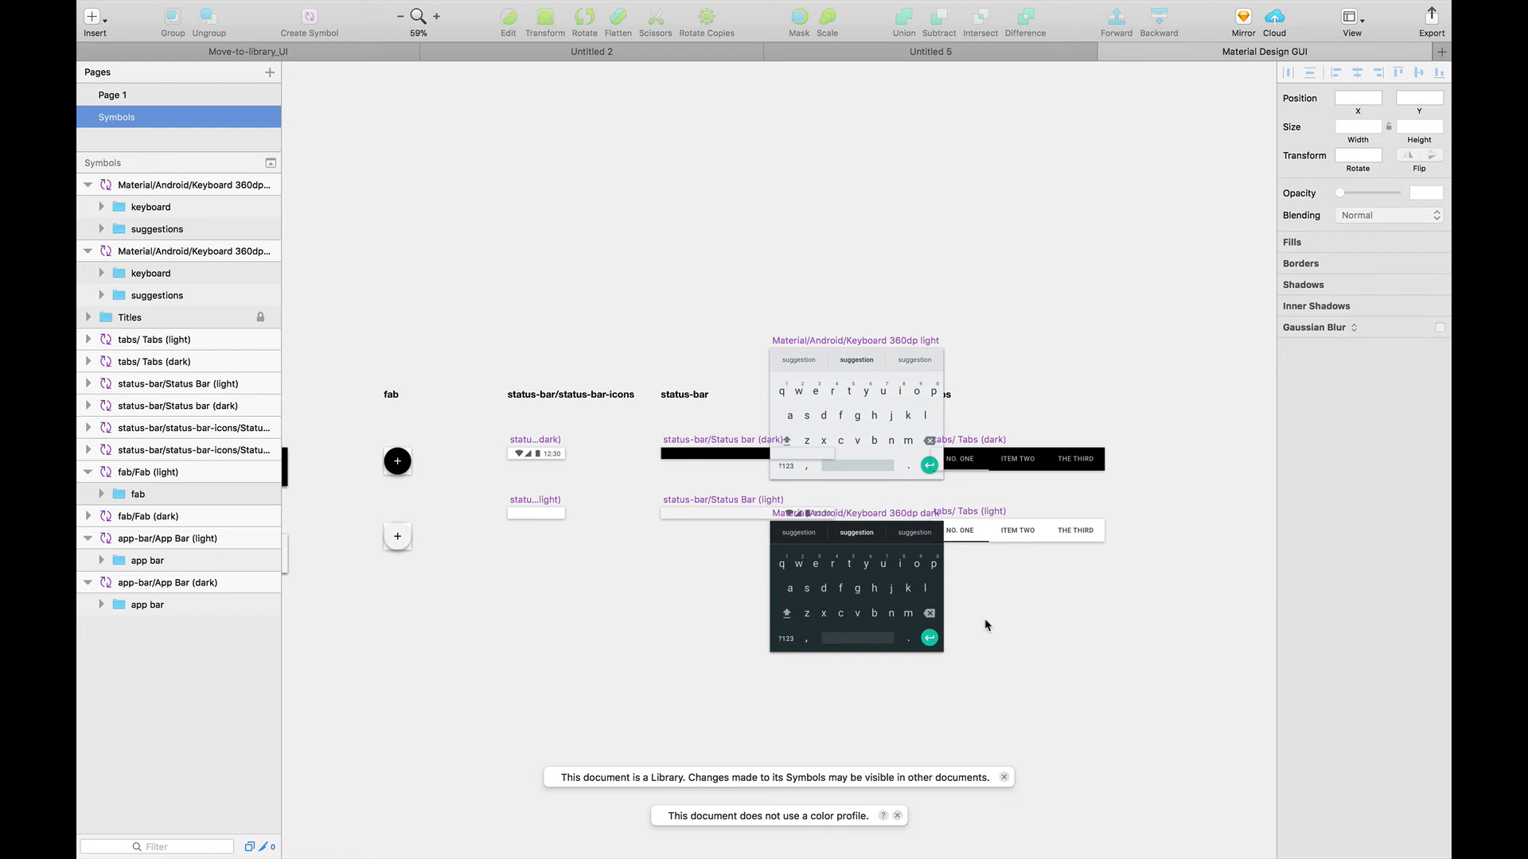
scroll(985, 624, left, 1)
scroll(985, 624, left, 4)
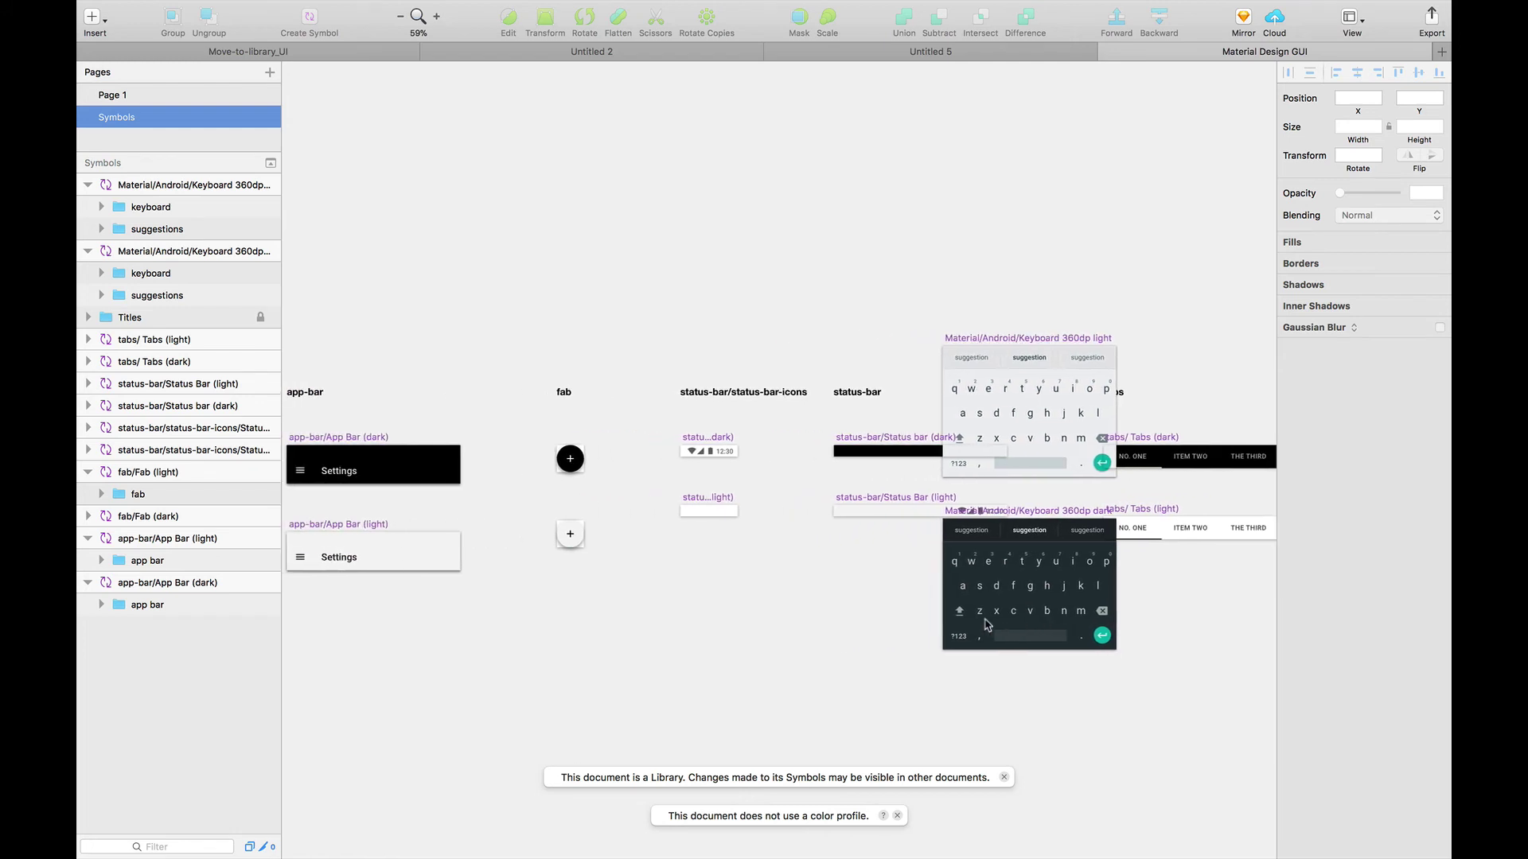
scroll(985, 625, left, 1)
scroll(985, 625, left, 2)
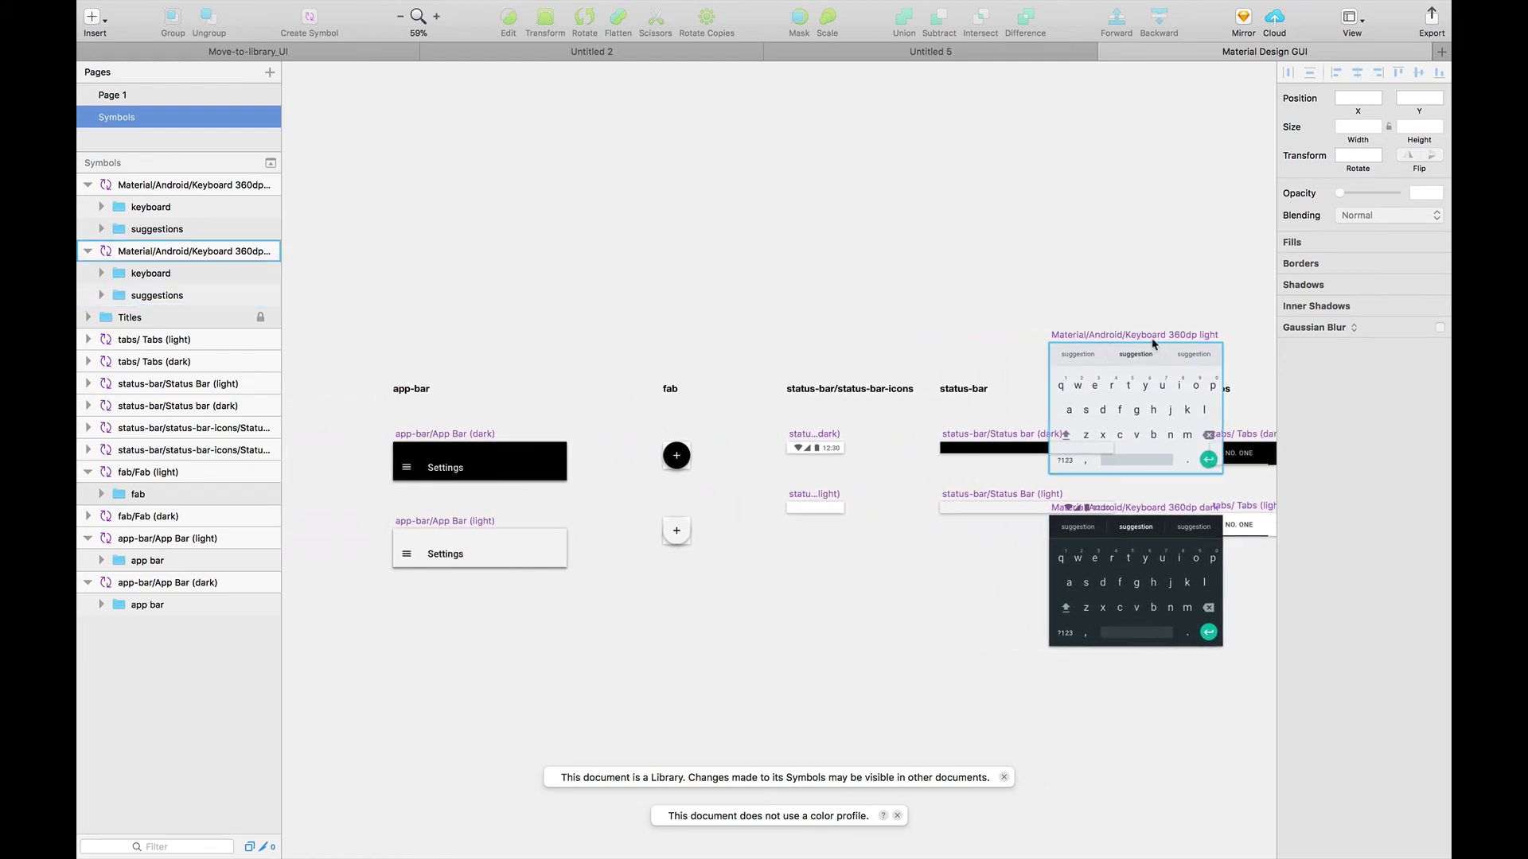
scroll(1034, 350, right, 1)
scroll(826, 306, right, 3)
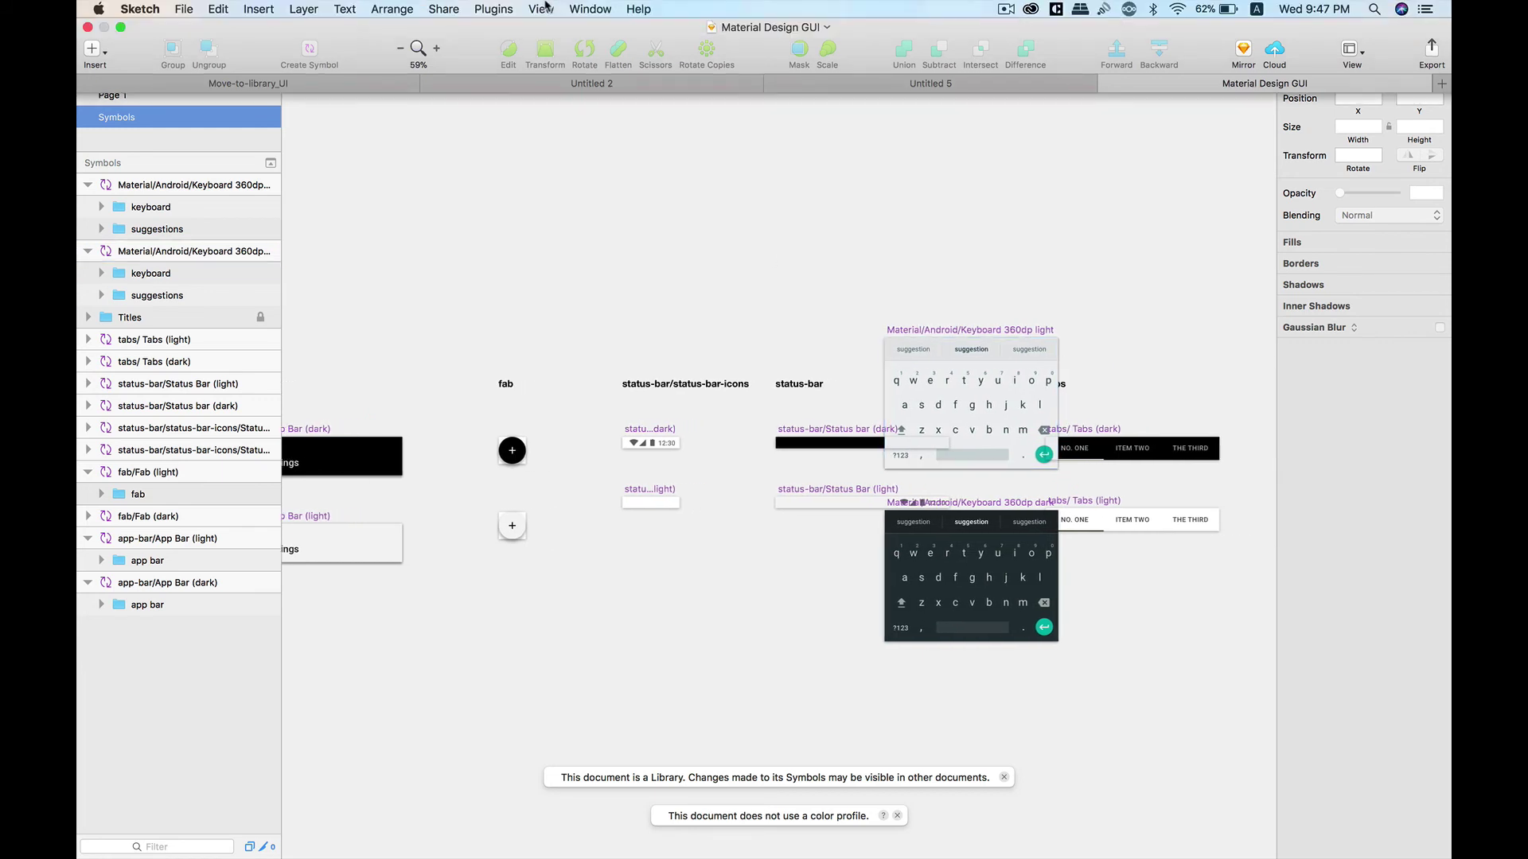
click(493, 9)
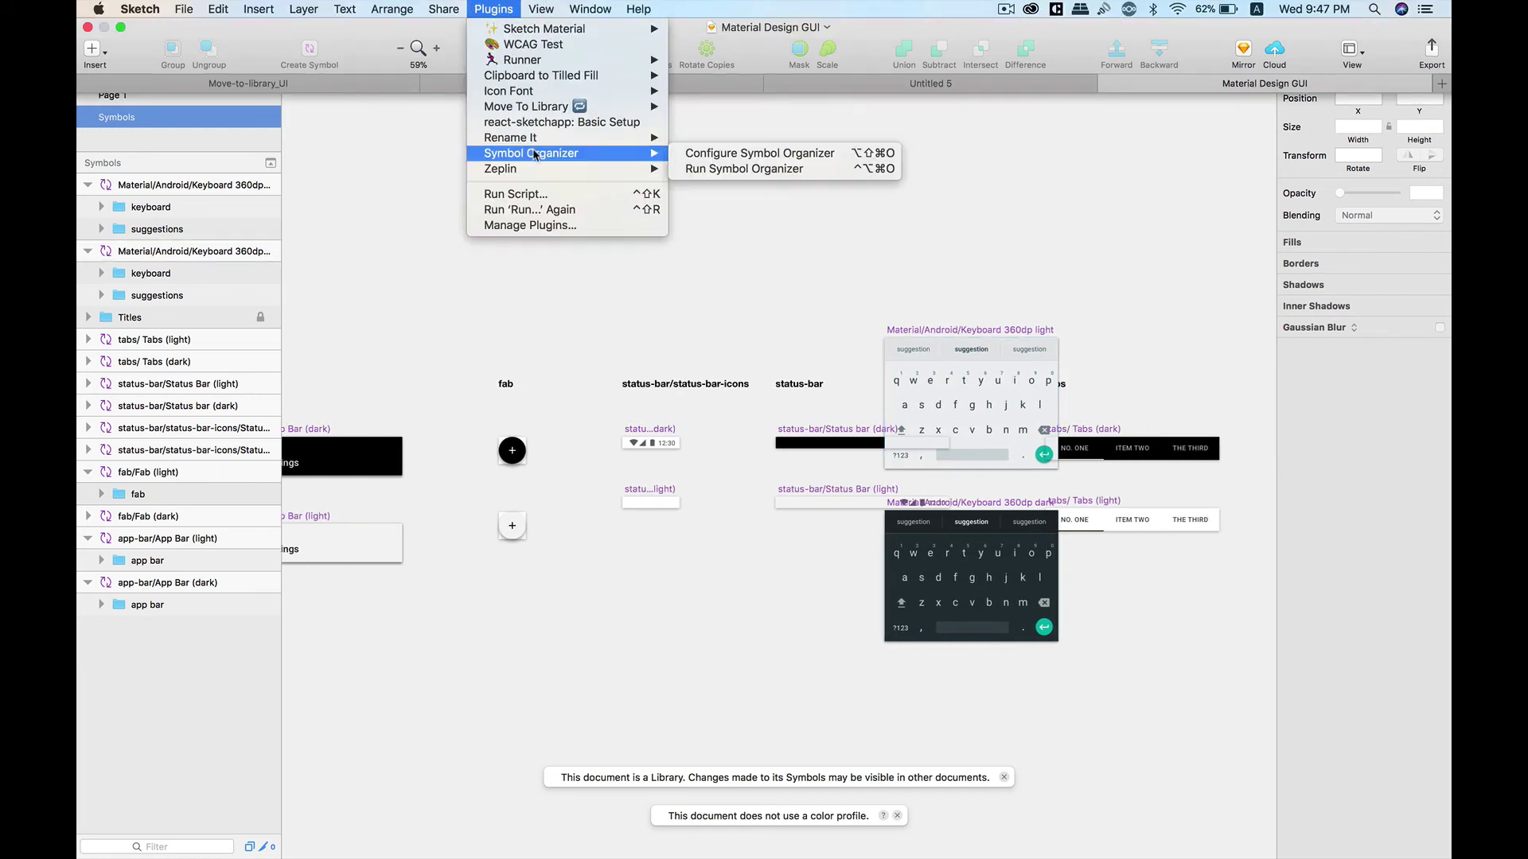
mouse_move(532, 152)
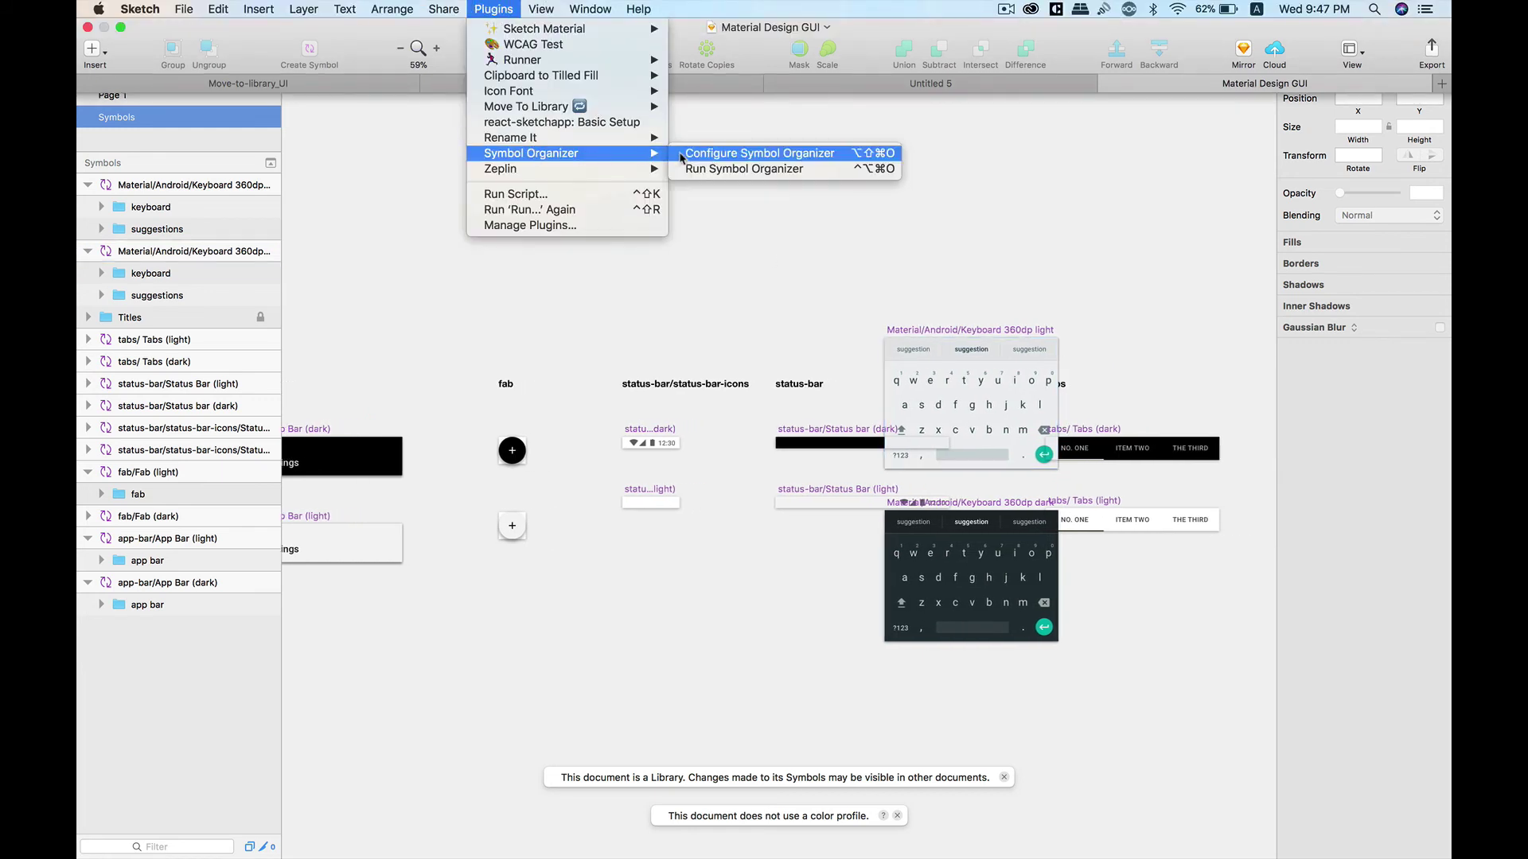
Step: Run Symbol Organizer to group the library symbols, then pan across the result
click(741, 170)
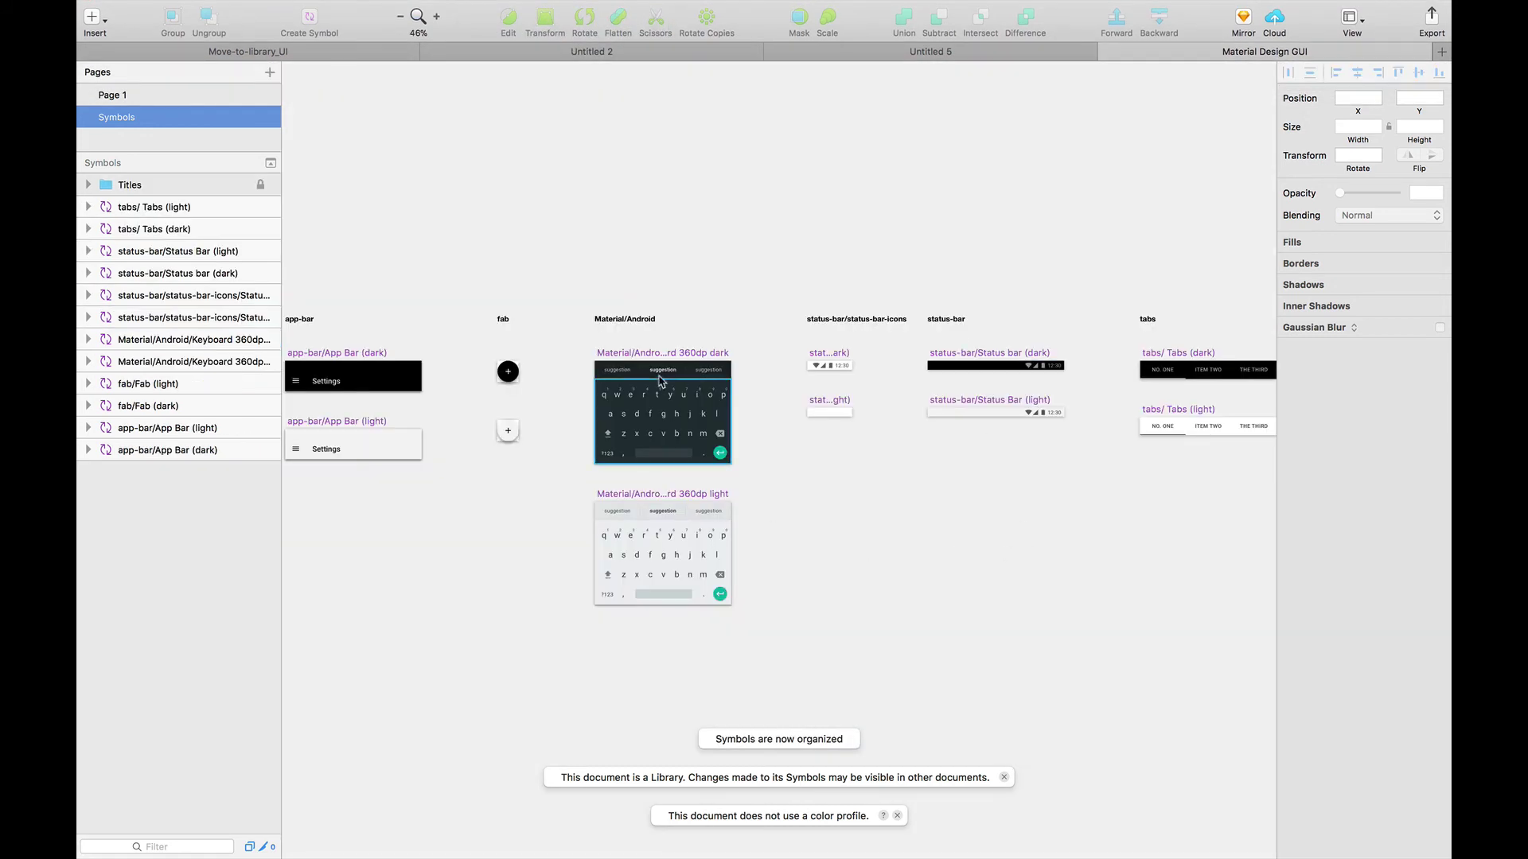
scroll(656, 358, left, 5)
scroll(657, 358, right, 6)
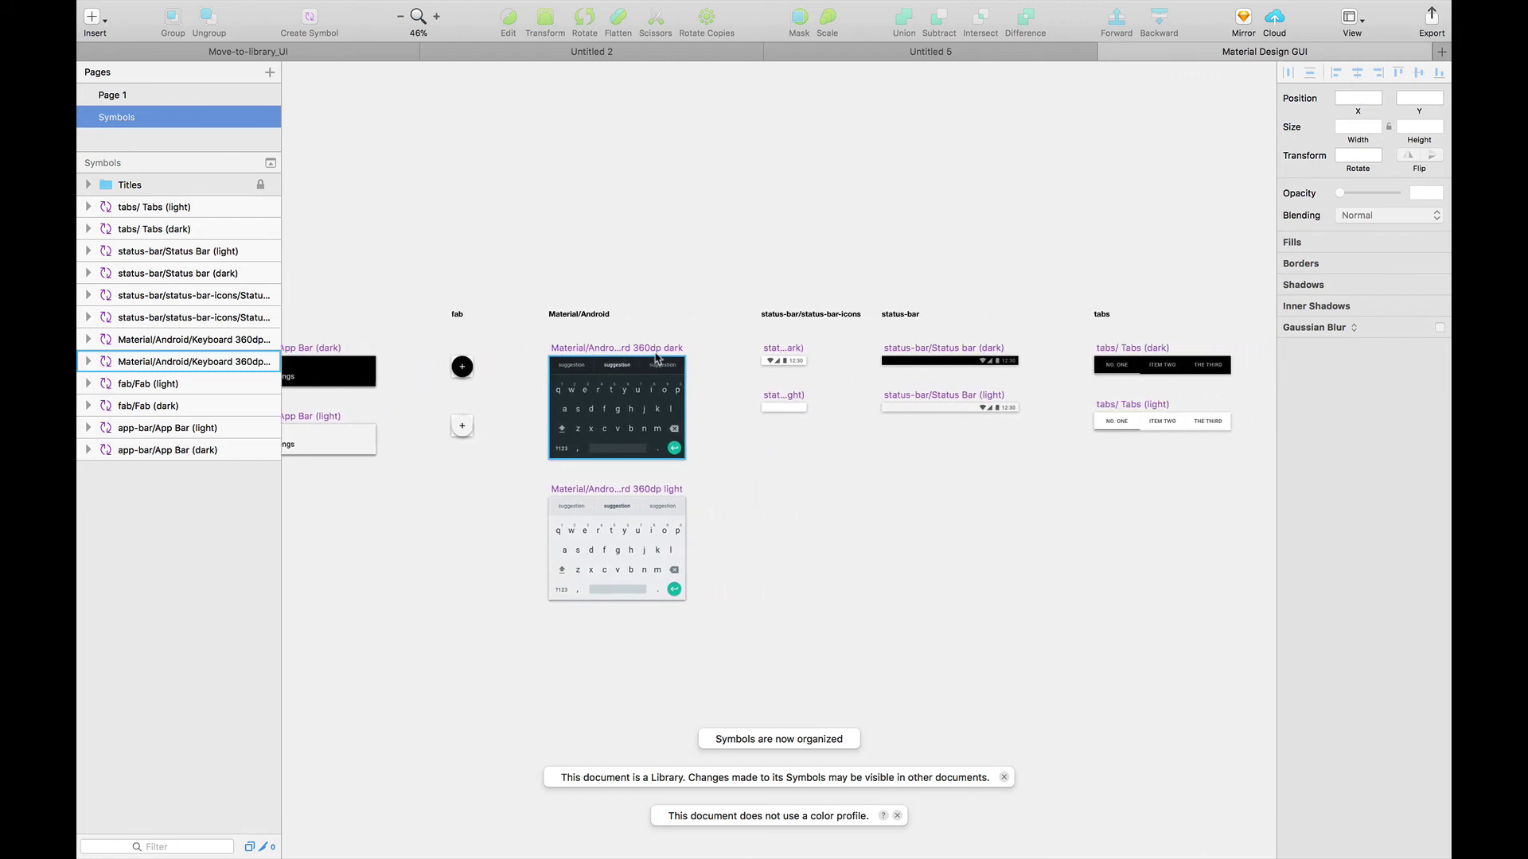
scroll(658, 357, down, 5)
scroll(746, 433, up, 3)
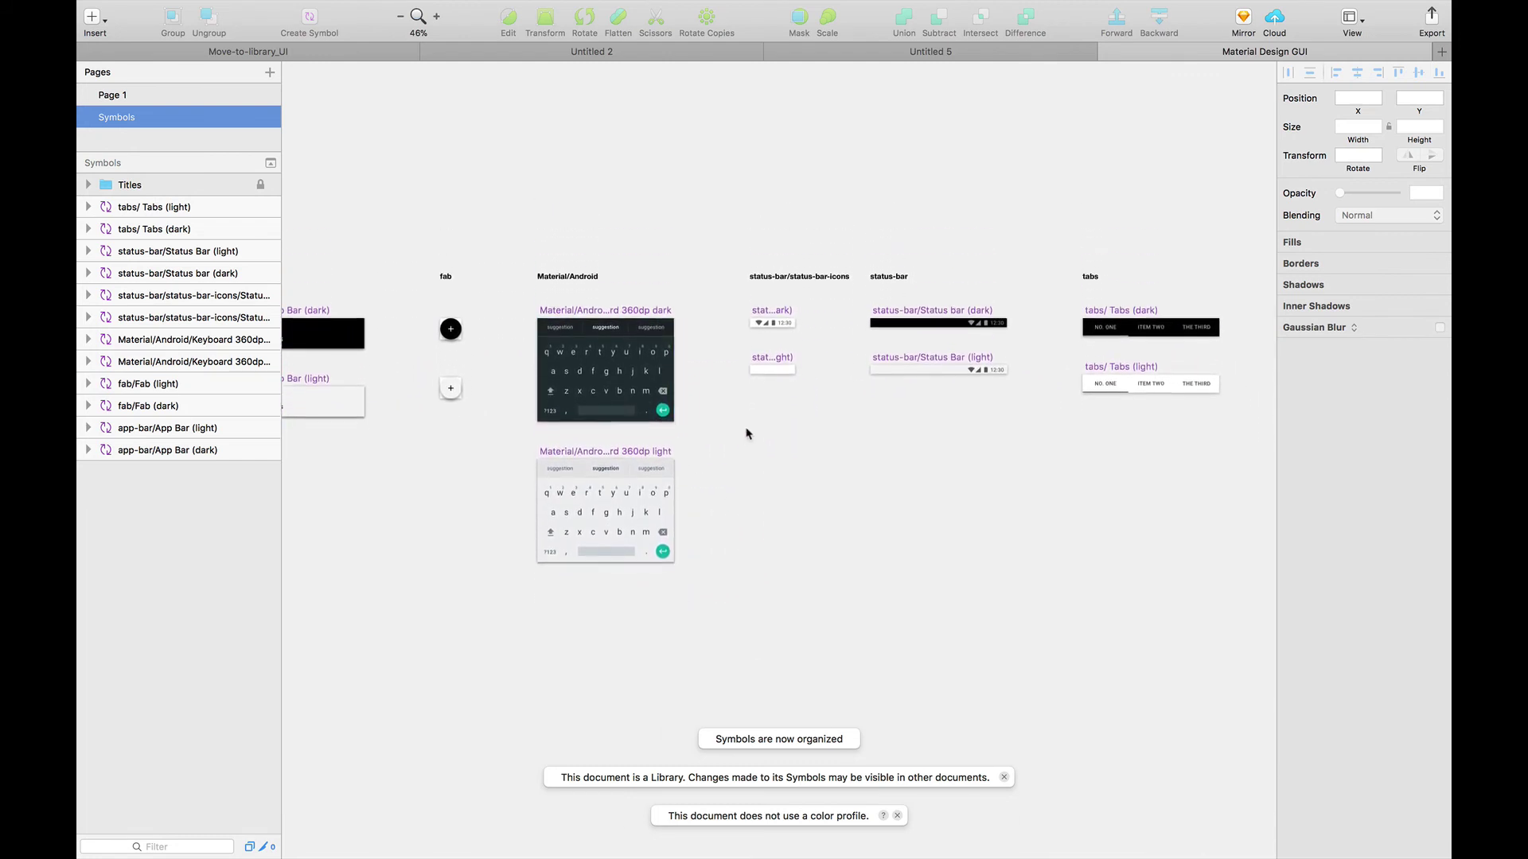
scroll(747, 432, right, 4)
scroll(747, 432, left, 7)
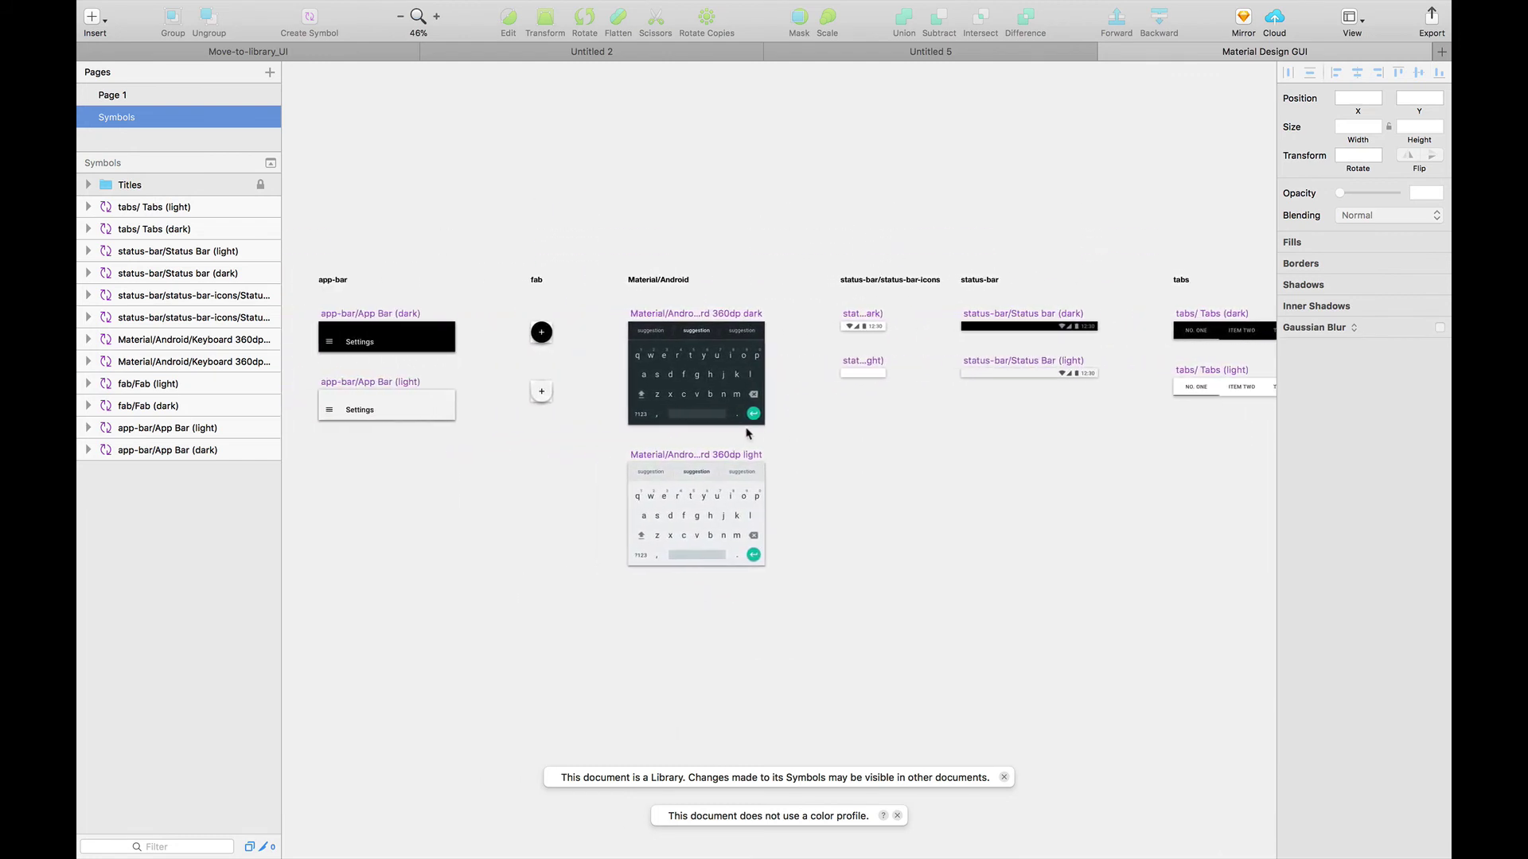
scroll(872, 488, right, 3)
scroll(872, 488, right, 2)
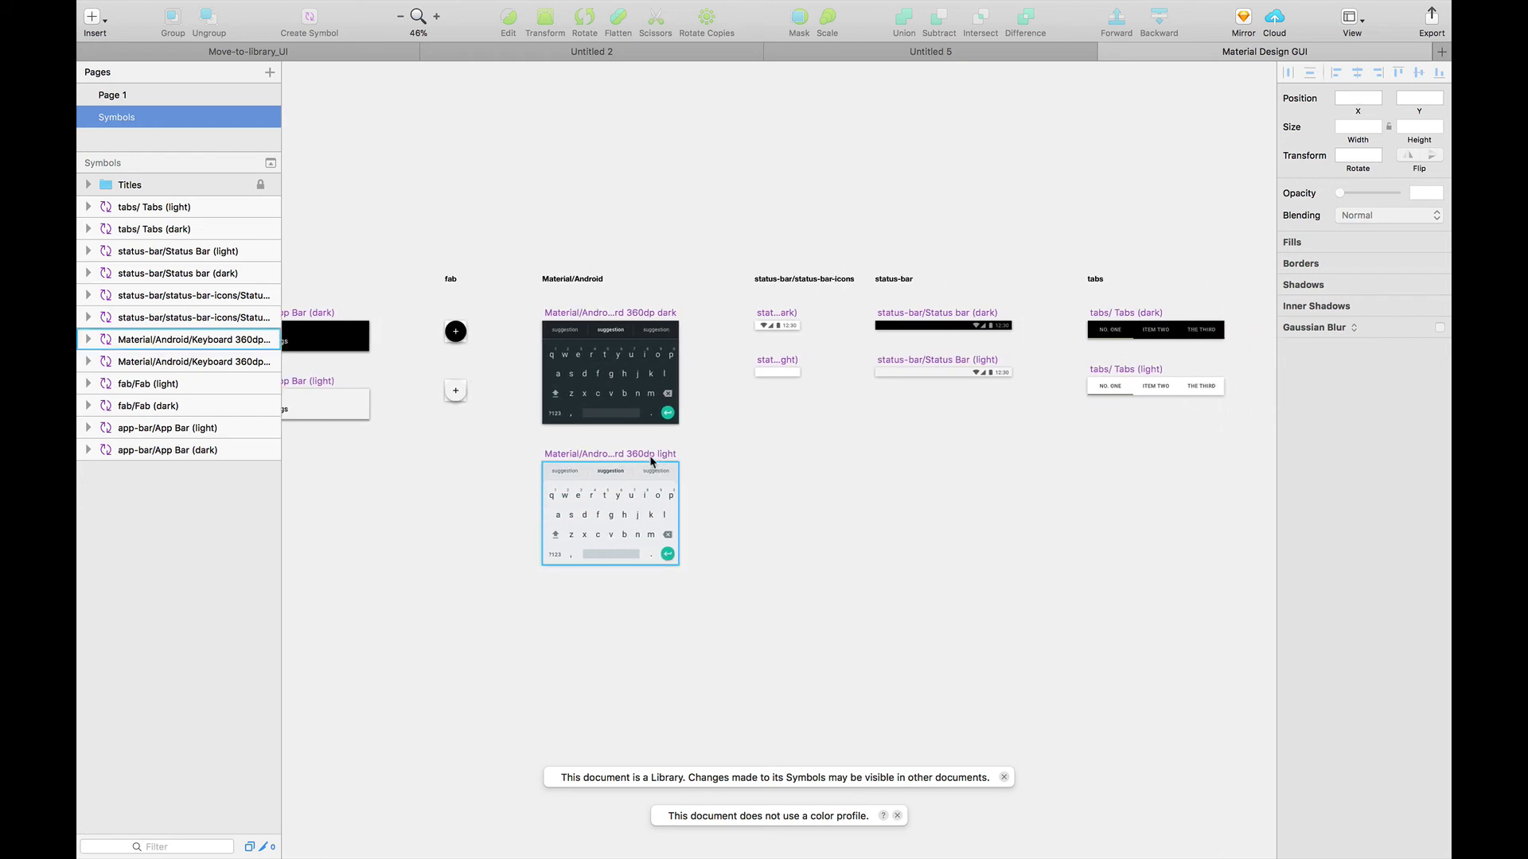
Step: Check the light keyboard symbol, then return to the Move-to-library_UI Gallery document
click(651, 459)
click(860, 535)
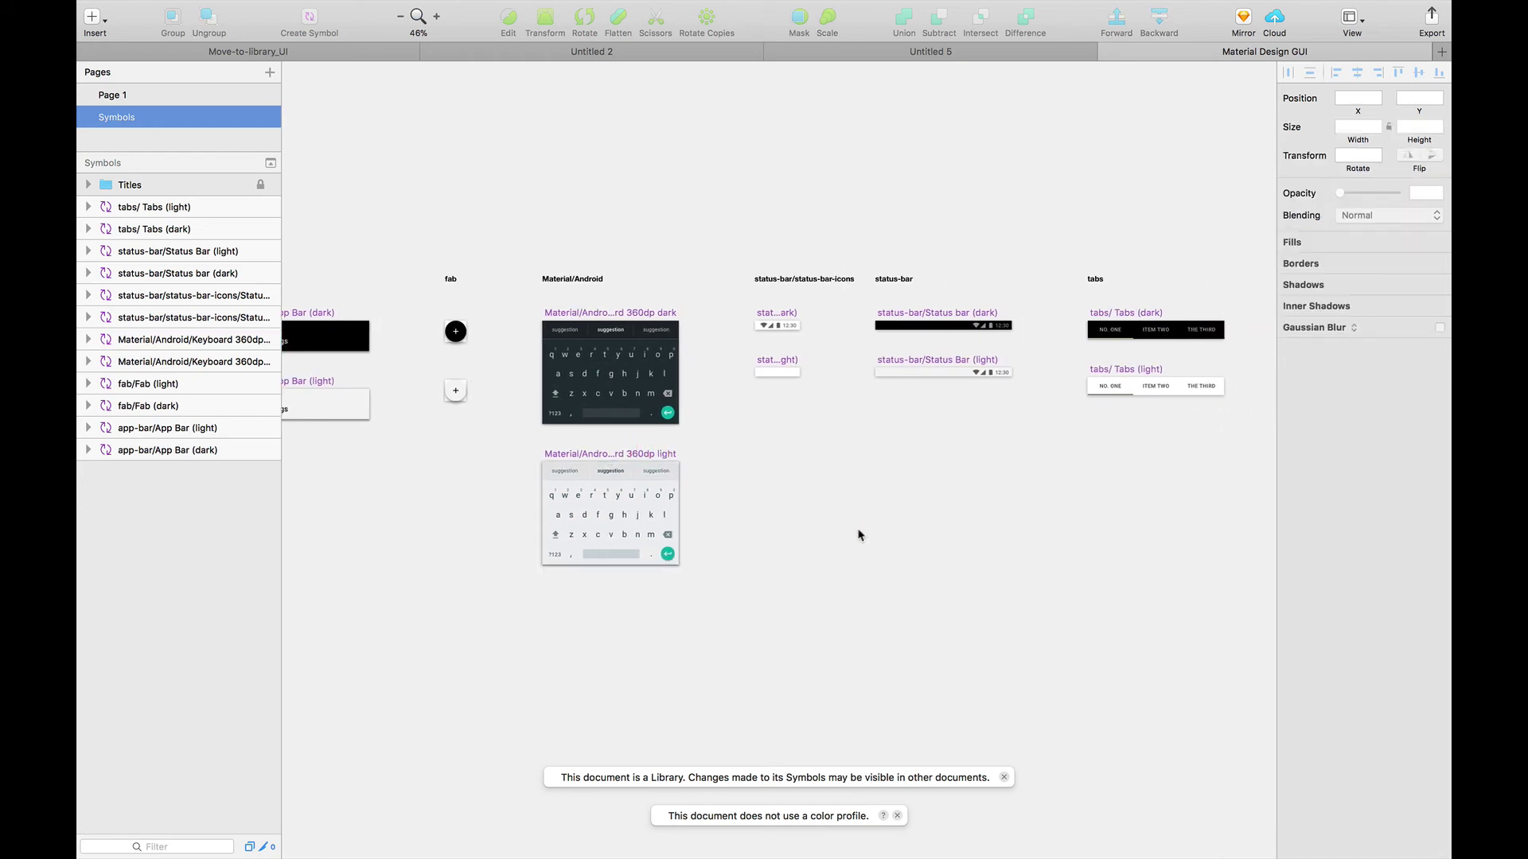
click(307, 54)
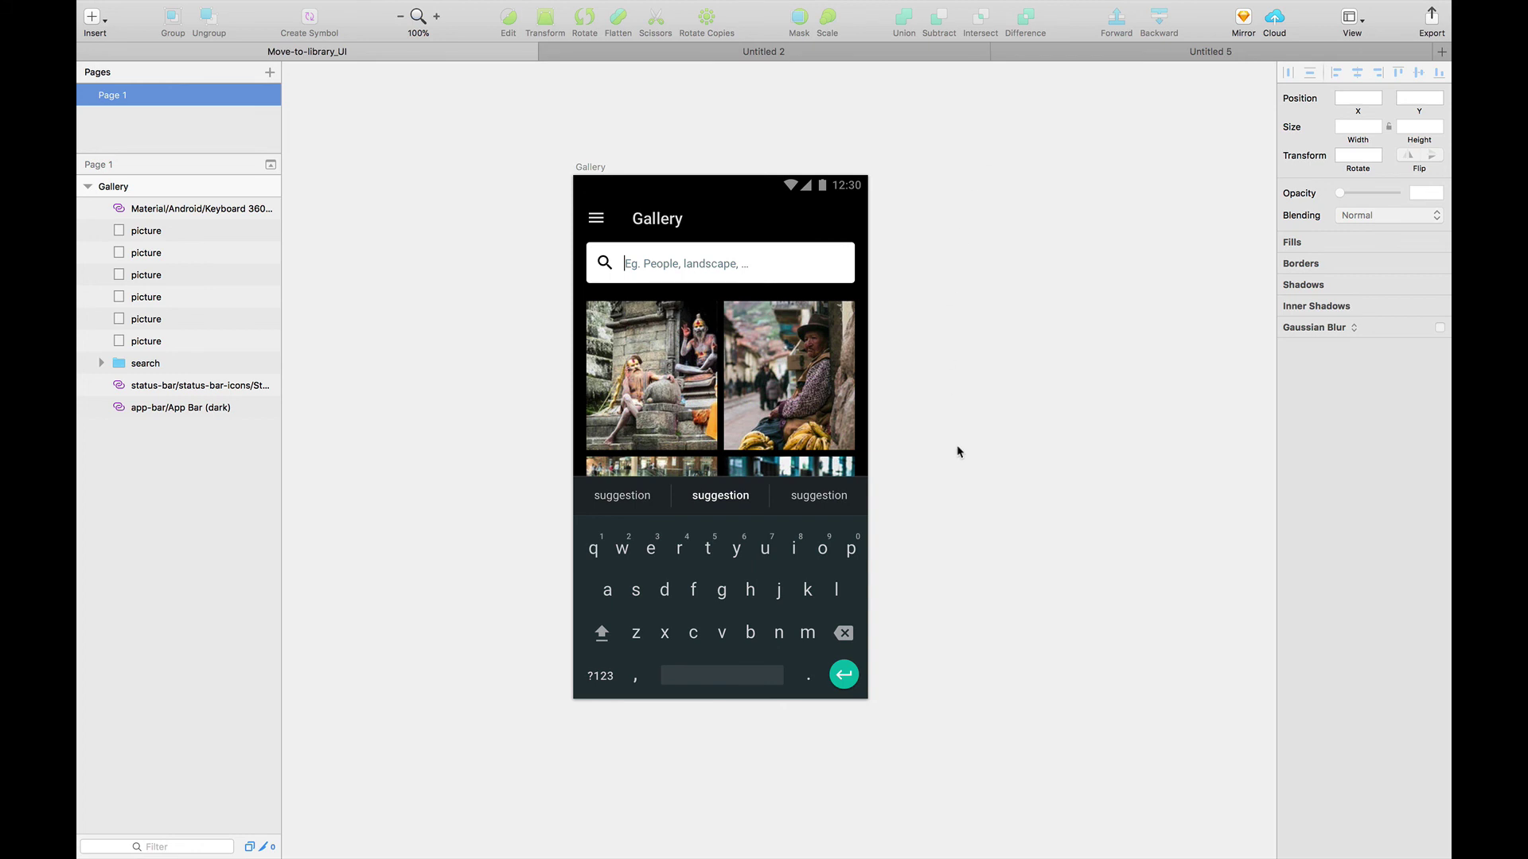
click(765, 540)
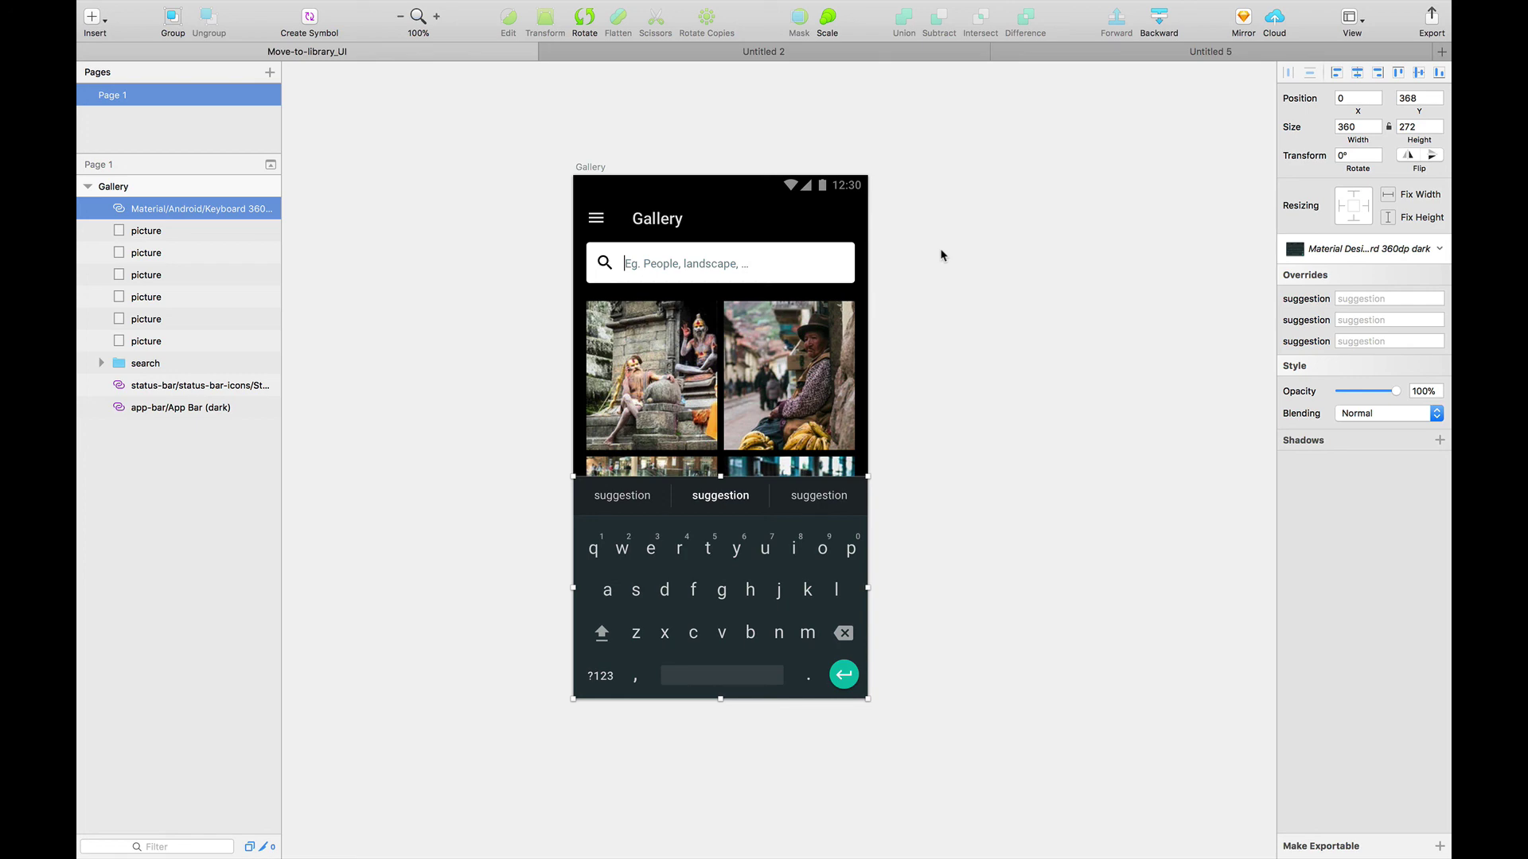
Step: Switch to the Move-to-library-sketchplugin GitHub tab and scroll to its README
key(ctrl+Left)
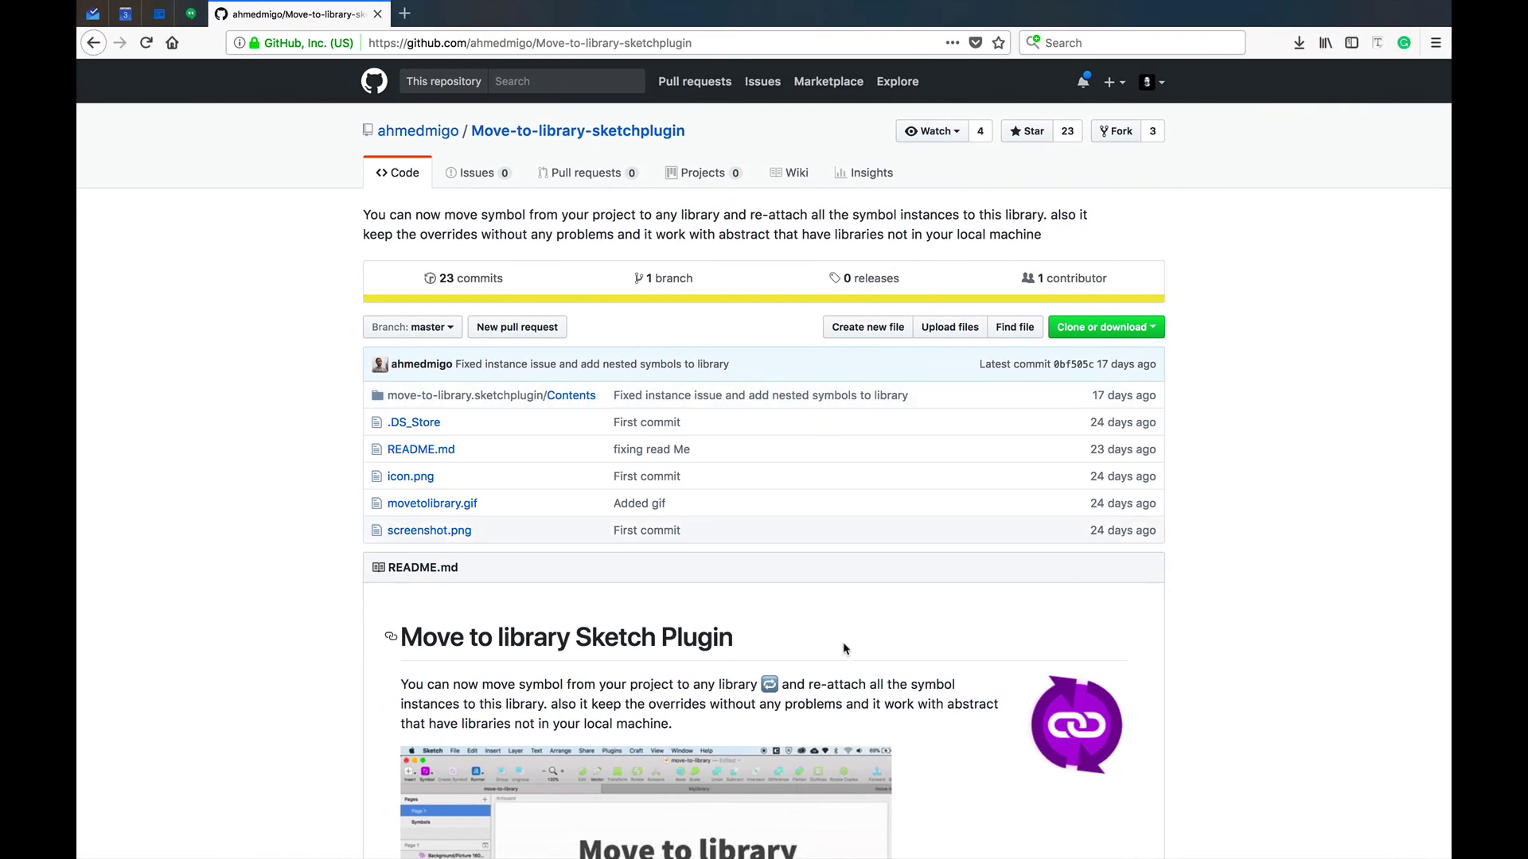
scroll(1245, 718, down, 3)
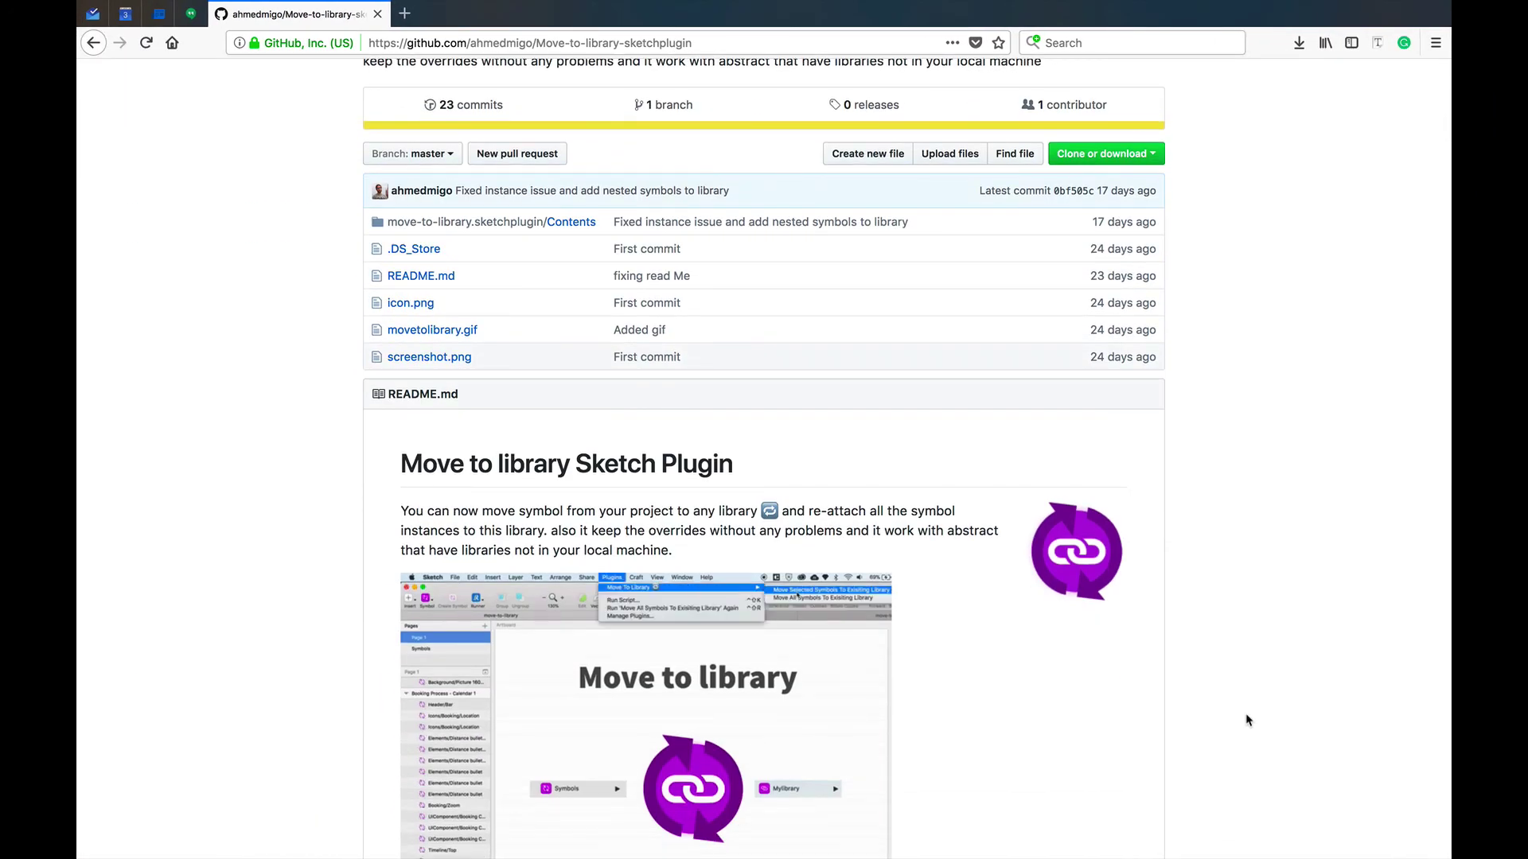